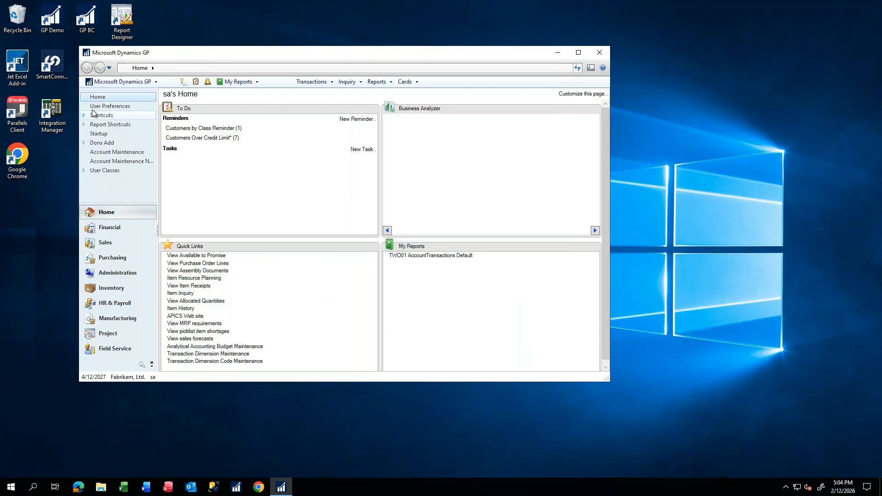
# Step: Open SmartList in its own window and display the Account Summary list from the Financial folder
pyautogui.click(183, 83)
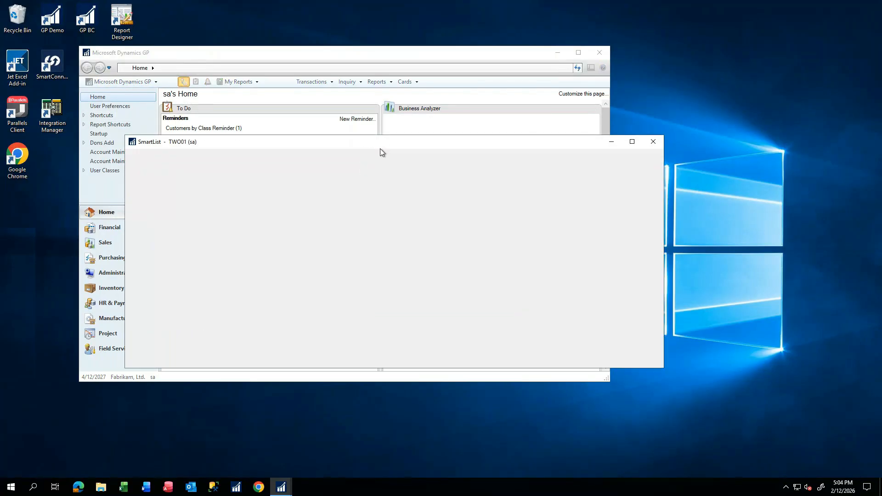
pyautogui.moveTo(387, 142); pyautogui.dragTo(412, 21)
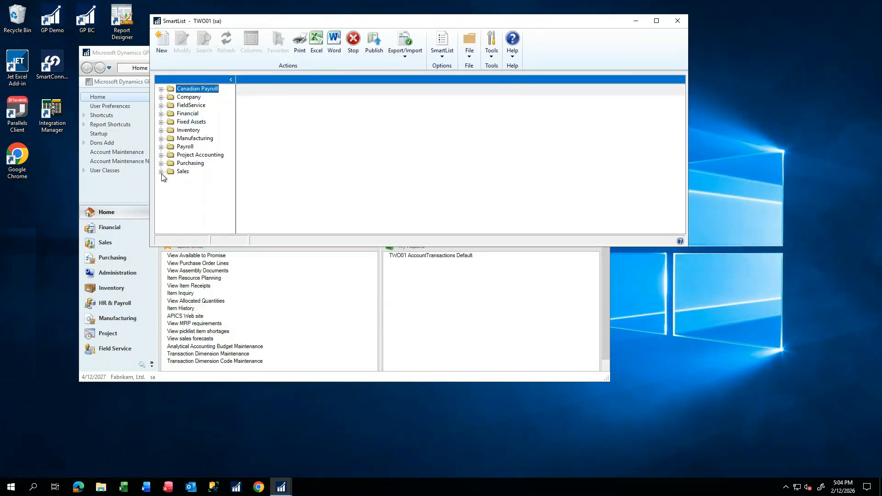
pyautogui.click(161, 113)
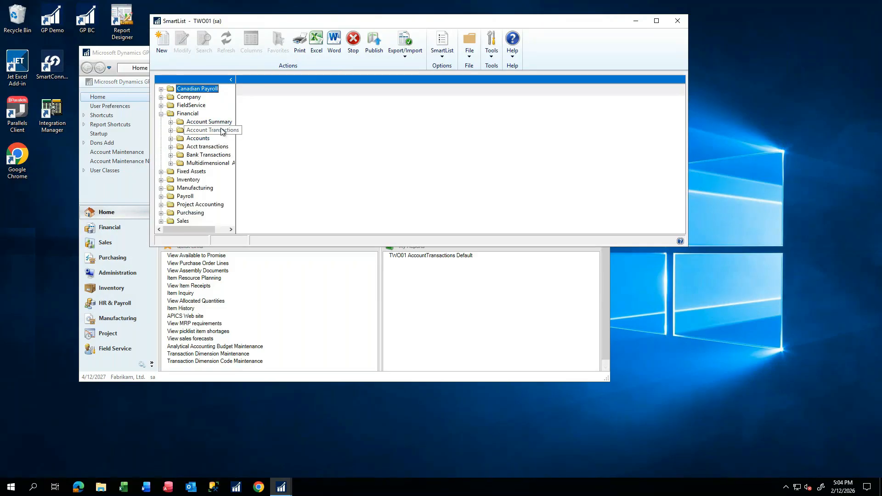
pyautogui.click(195, 123)
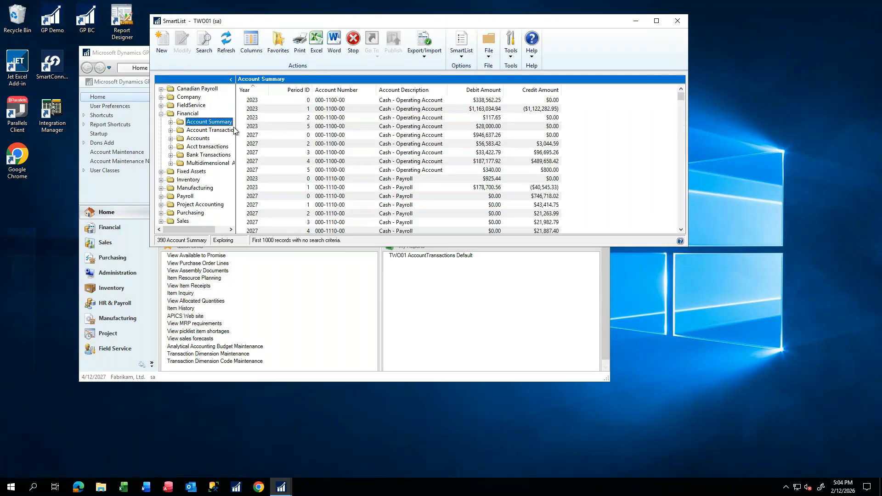
# Step: View the Financial Accounts list, followed by the Account Transactions list and its records
pyautogui.click(202, 139)
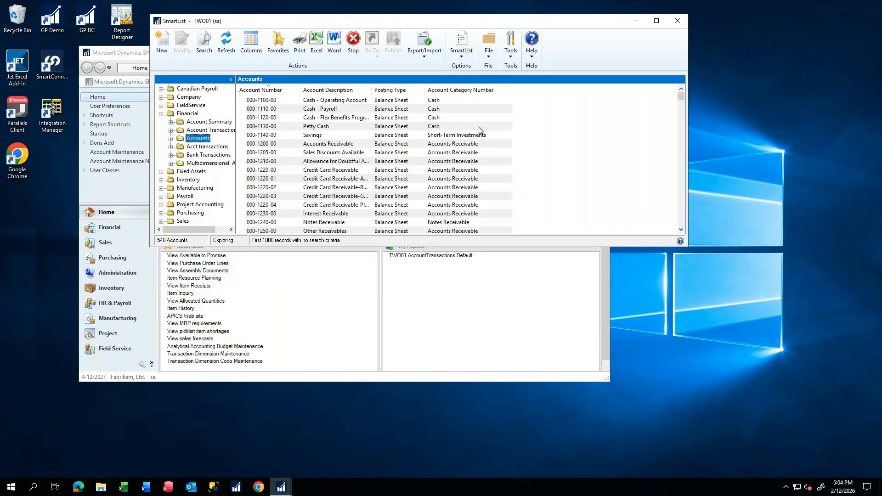
pyautogui.click(202, 131)
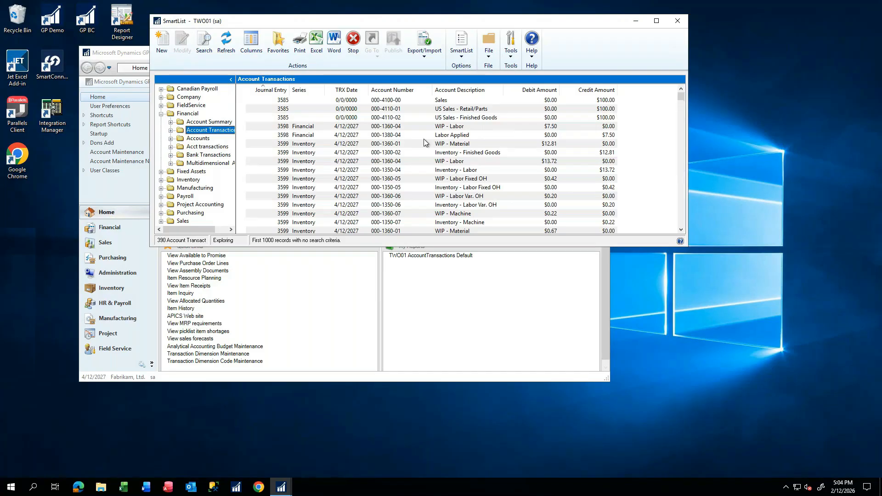
pyautogui.scroll(-4, 362, 168)
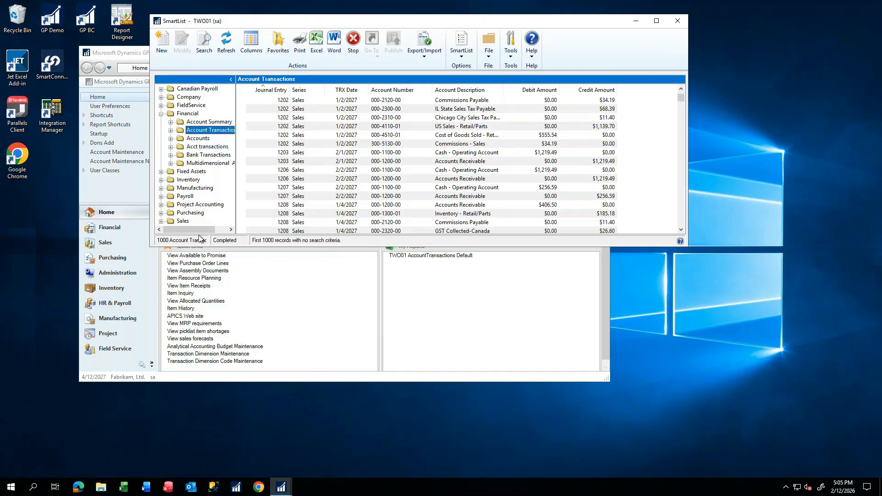
# Step: Export the Account Transactions list to Excel and close Document Recovery, removing the recovered files
pyautogui.click(315, 41)
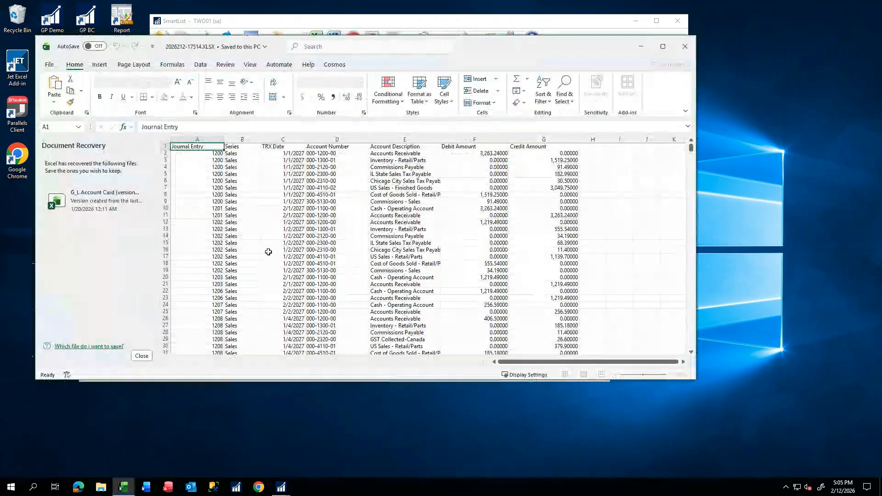
pyautogui.click(141, 356)
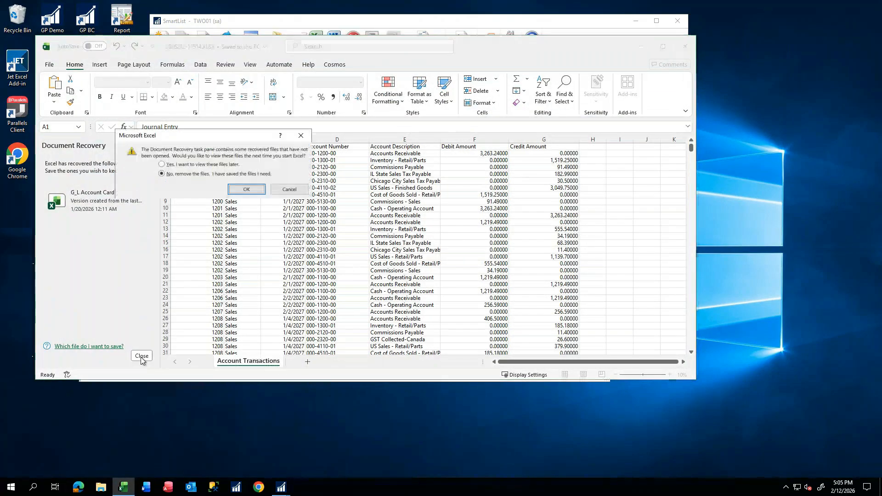
pyautogui.click(248, 190)
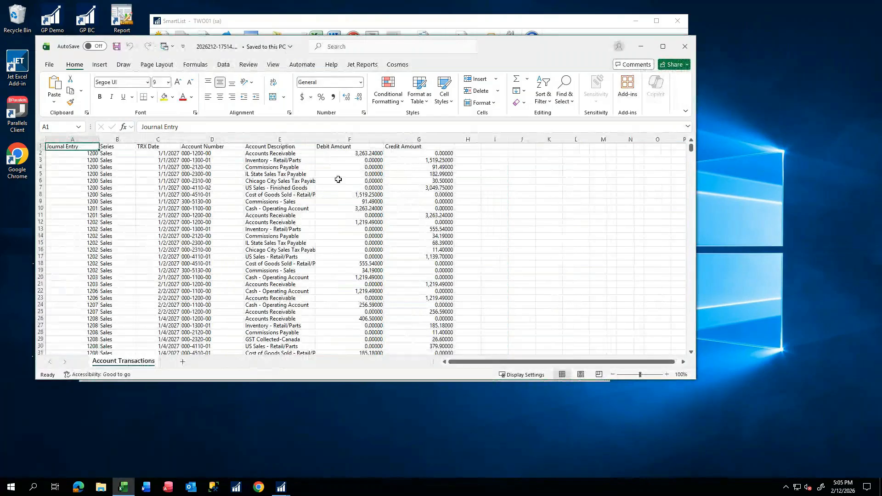
# Step: Look through the exported journal entries, account numbers, and debit and credit amounts in the worksheet
pyautogui.click(338, 179)
pyautogui.scroll(-16, 354, 195)
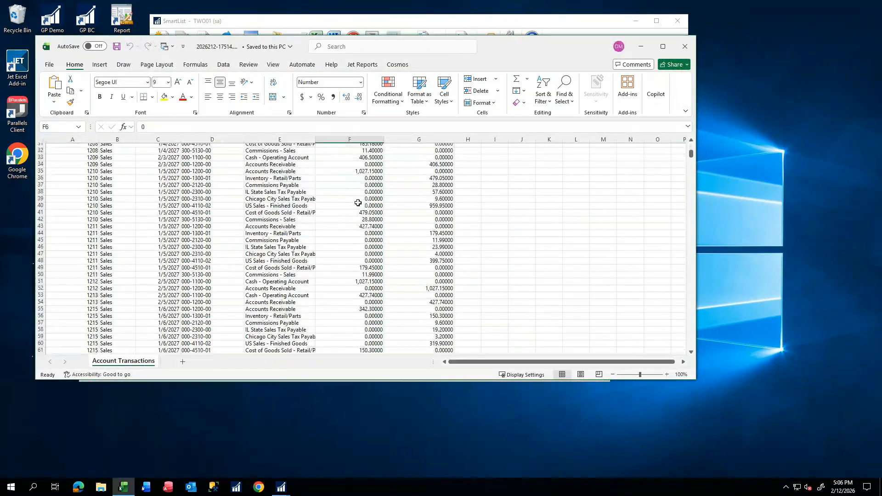
pyautogui.scroll(16, 228, 266)
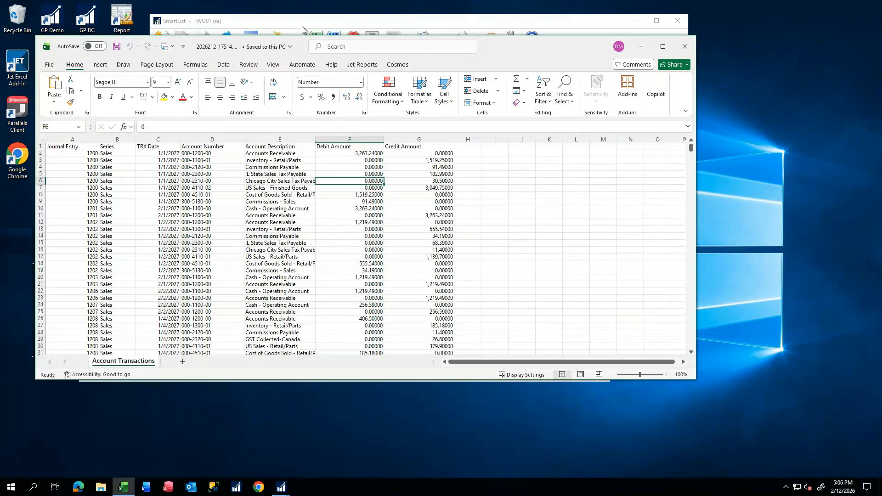
# Step: Return to SmartList and add the Originating Master Name column to the Account Transactions list
pyautogui.click(235, 21)
pyautogui.click(251, 44)
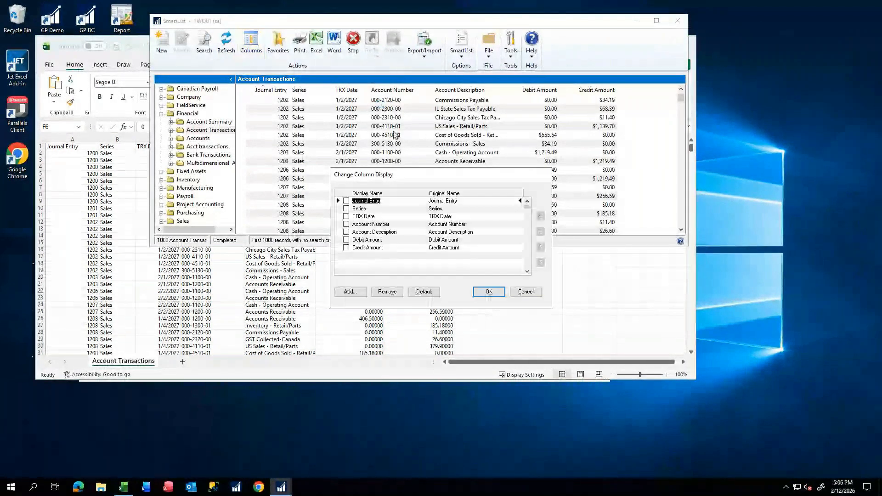
pyautogui.click(354, 291)
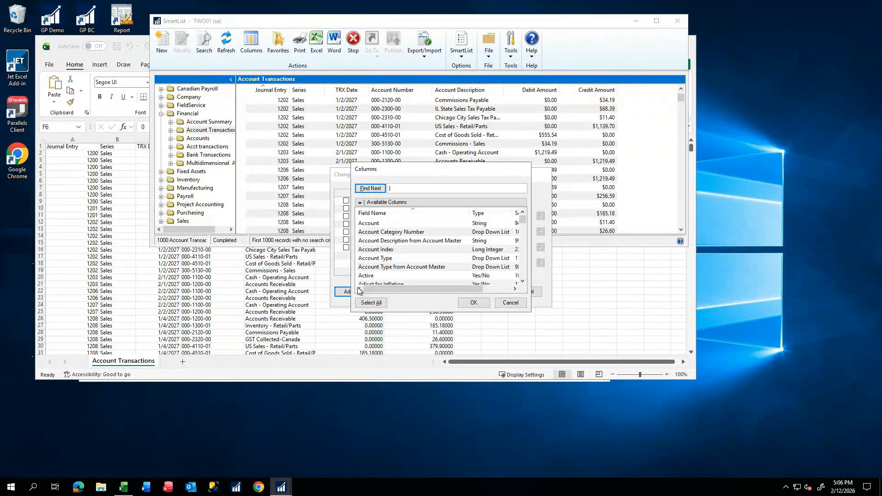
pyautogui.click(376, 251)
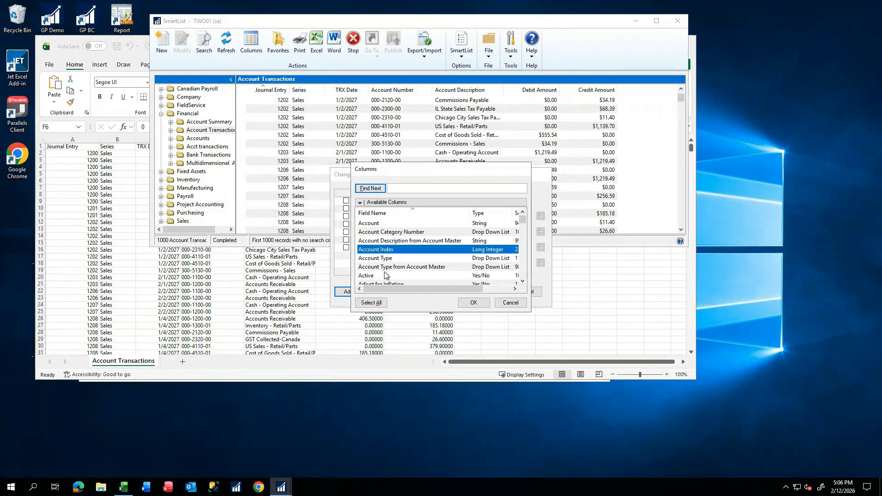
pyautogui.scroll(-10, 385, 274)
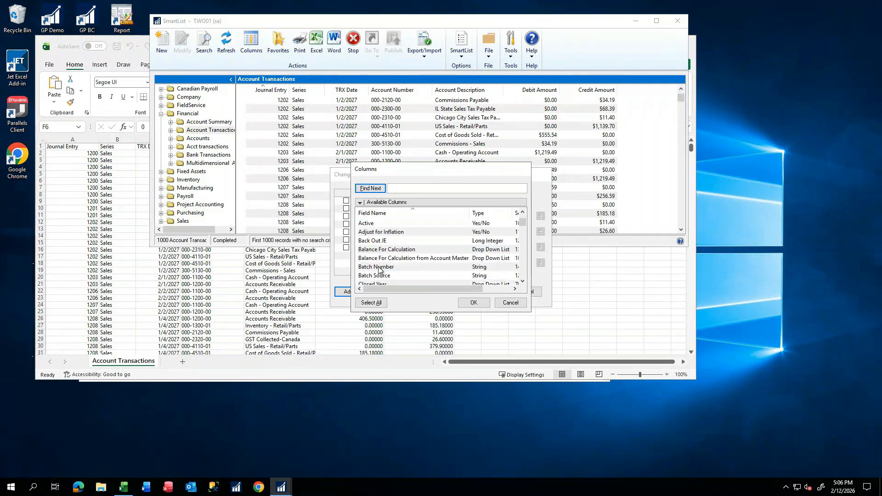
pyautogui.scroll(-10, 380, 270)
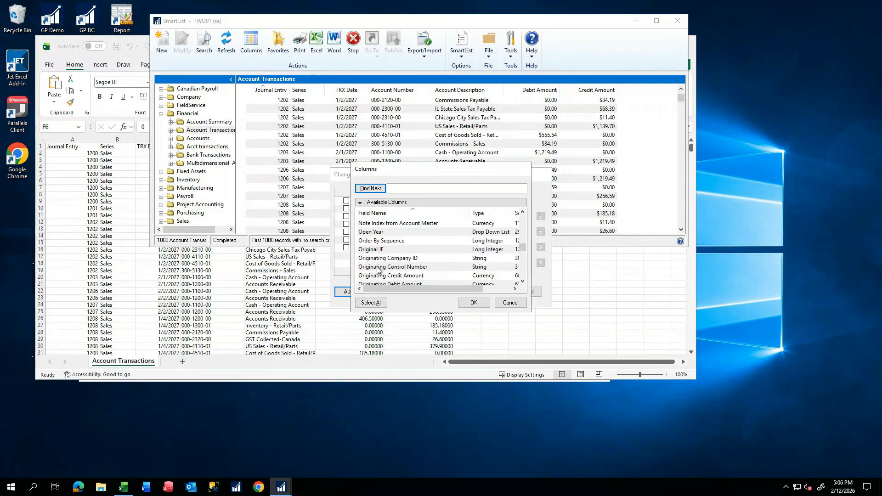
pyautogui.scroll(-2, 378, 270)
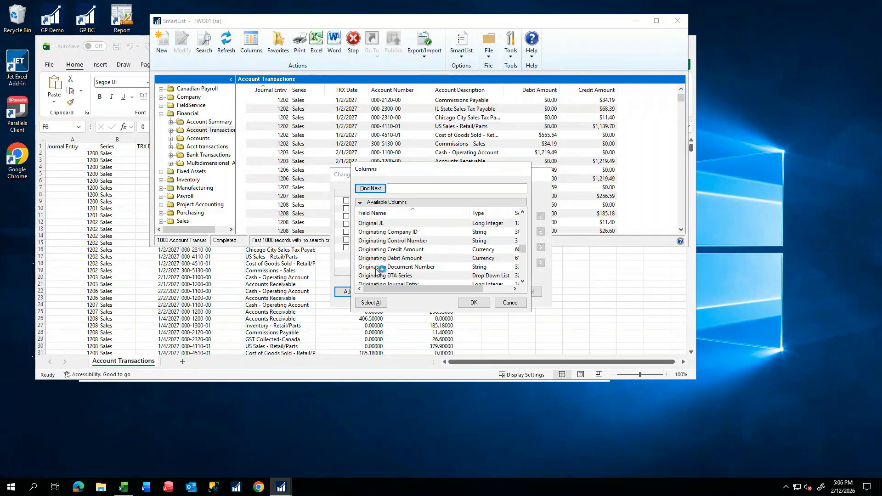
pyautogui.scroll(-2, 377, 271)
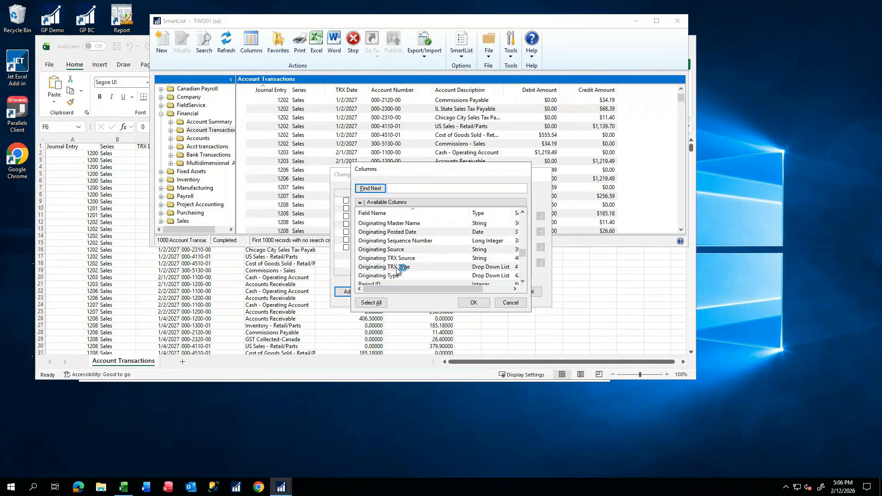
pyautogui.click(371, 224)
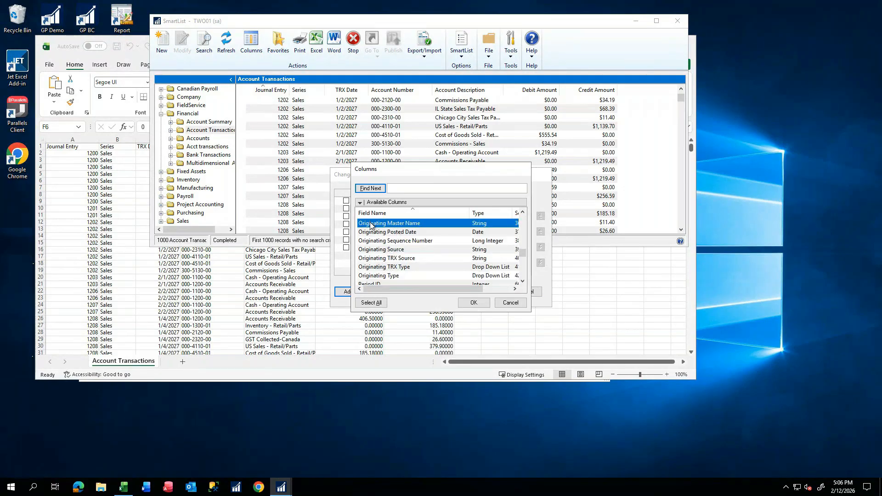
pyautogui.click(475, 304)
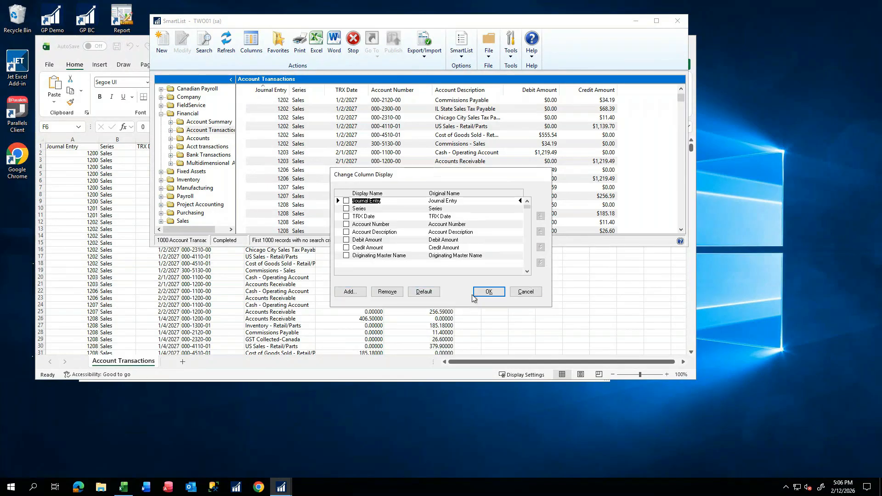
pyautogui.click(489, 292)
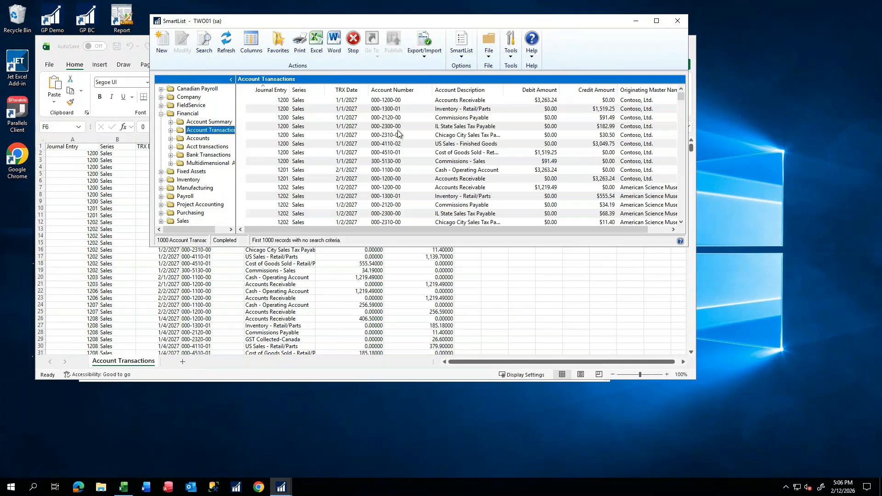
# Step: Switch to Dynamics 365 Business Central and open the Chart of Accounts from the Finance area
pyautogui.moveTo(403, 27); pyautogui.dragTo(539, 59)
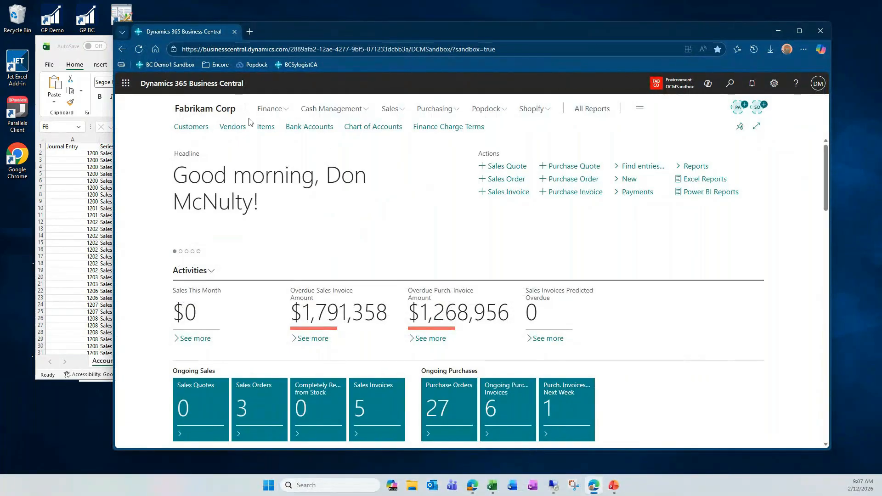
pyautogui.click(270, 110)
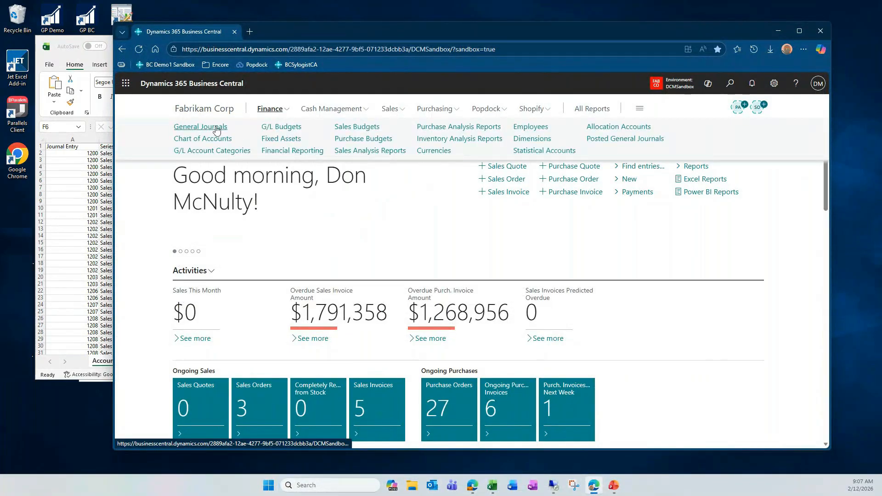
pyautogui.click(202, 139)
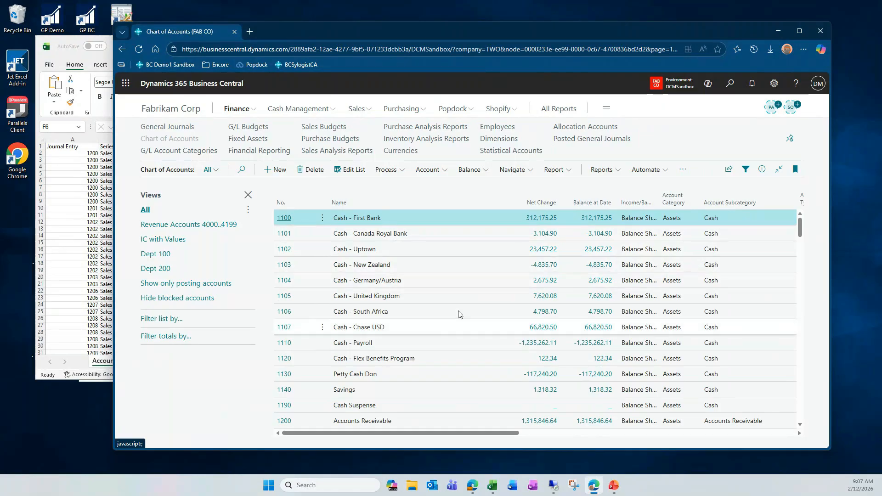
pyautogui.scroll(-2, 418, 301)
pyautogui.scroll(2, 419, 300)
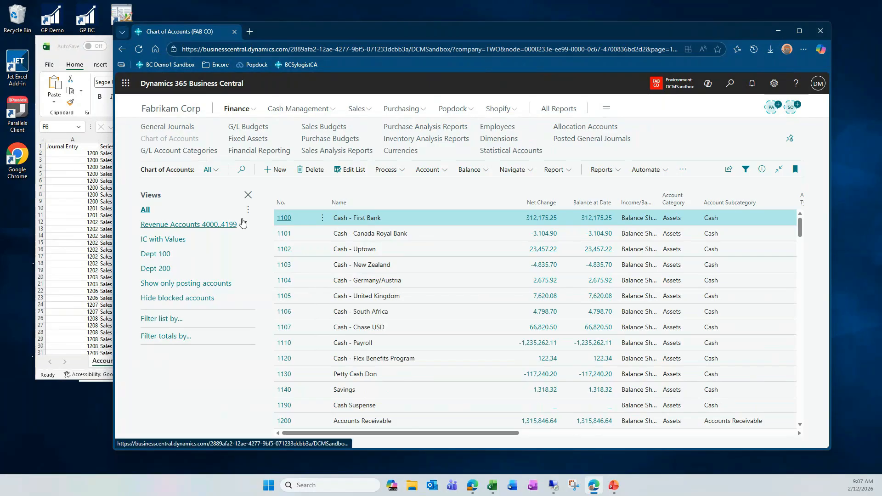
# Step: Apply the Revenue Accounts 4000..4199 view to the Chart of Accounts and look through its accounts
pyautogui.click(193, 226)
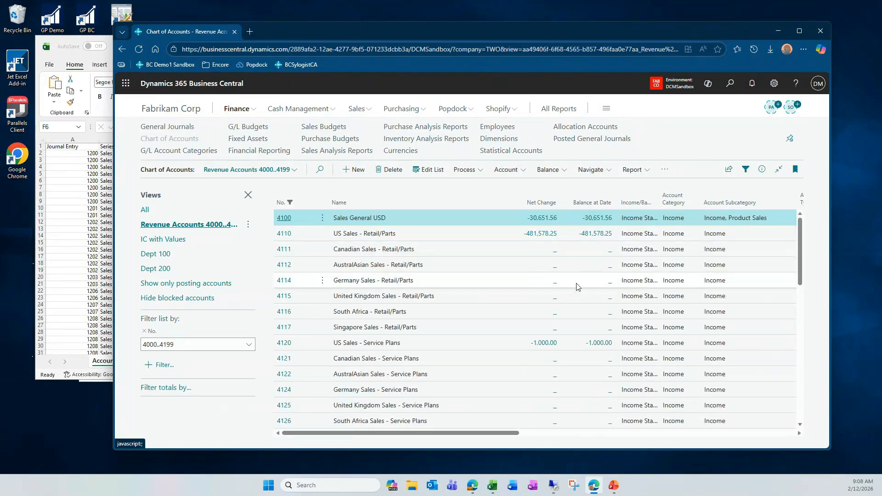
pyautogui.scroll(-10, 513, 283)
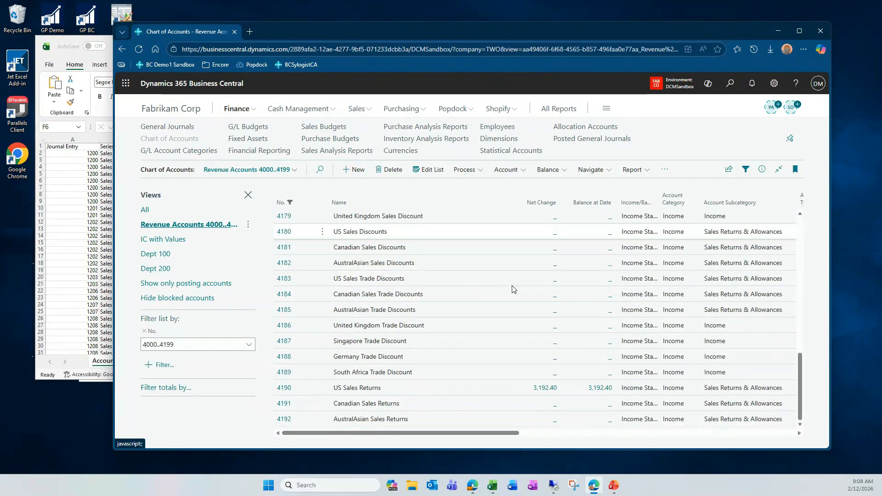
pyautogui.scroll(6, 514, 287)
pyautogui.scroll(3, 514, 289)
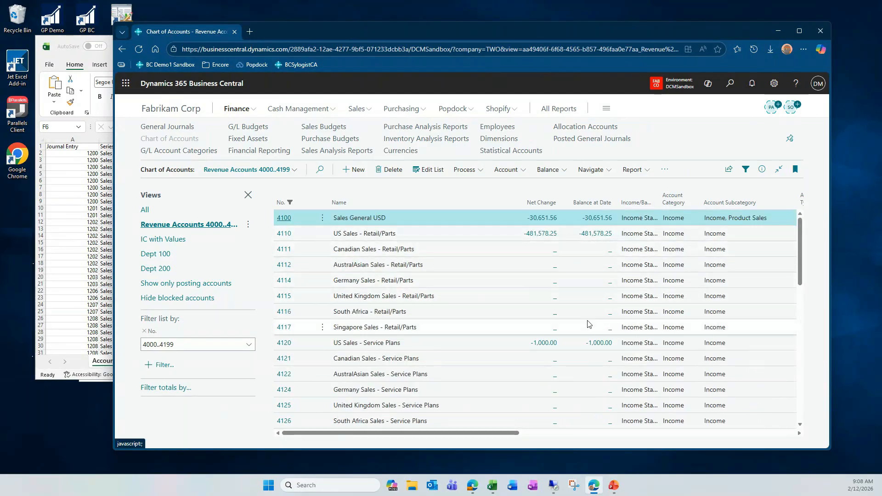
# Step: Show all accounts in the Chart of Accounts again and export the list with Open in Excel
pyautogui.click(147, 211)
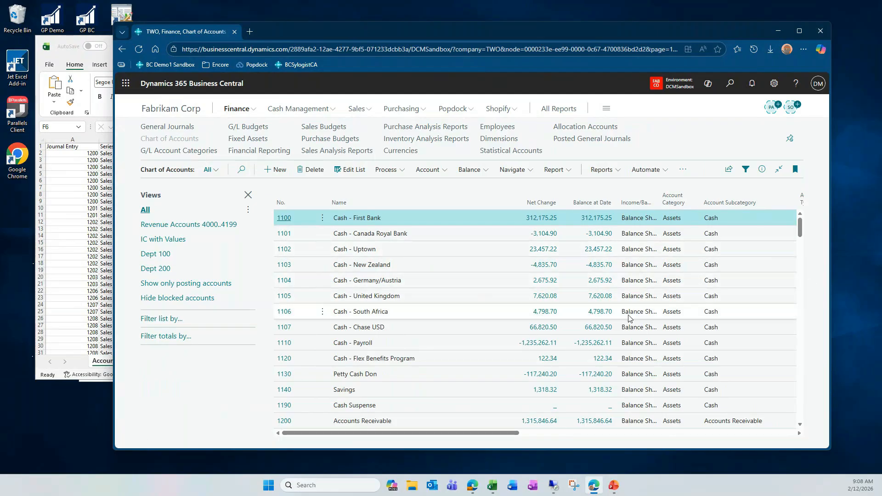
pyautogui.scroll(-15, 553, 315)
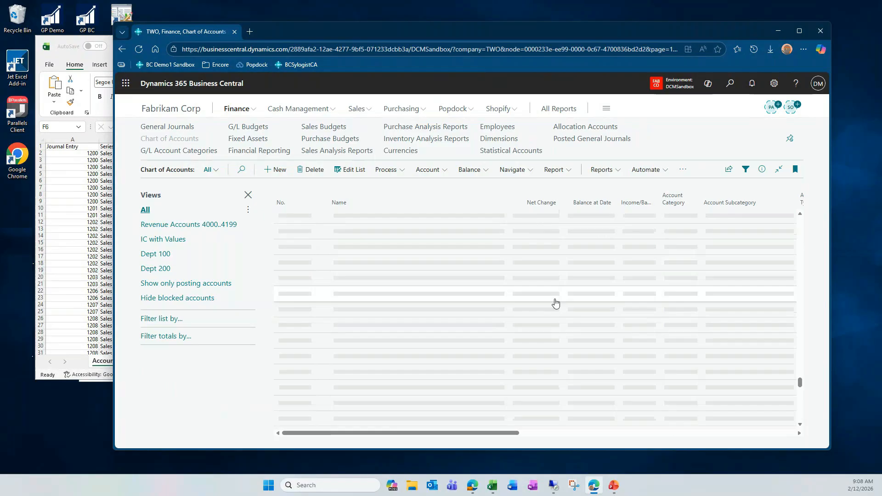
pyautogui.scroll(10, 555, 302)
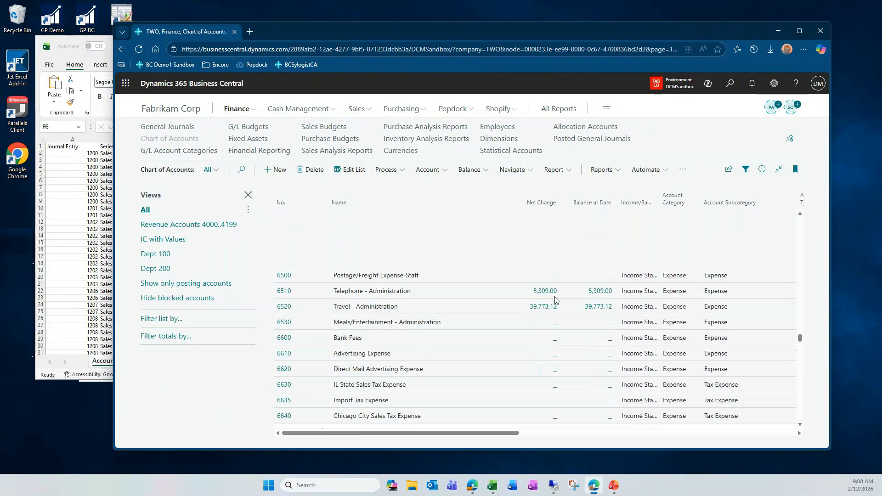
pyautogui.scroll(5, 557, 299)
pyautogui.scroll(5, 557, 298)
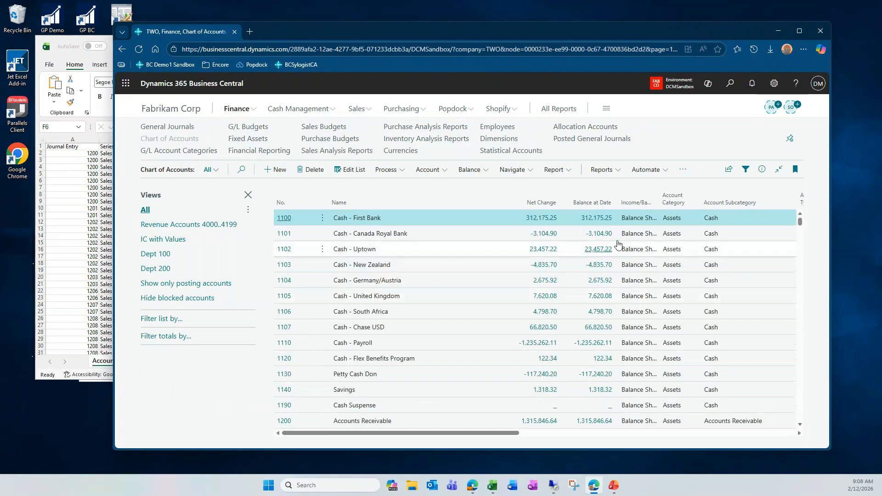
pyautogui.click(728, 170)
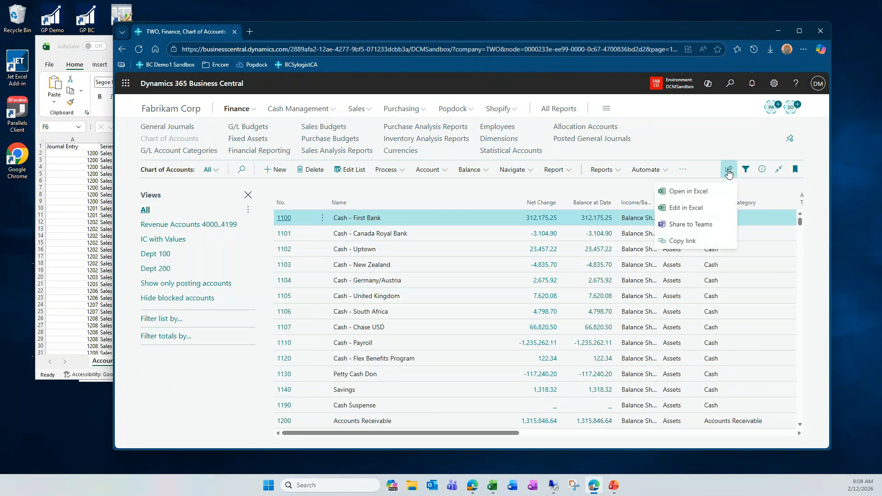
pyautogui.click(684, 191)
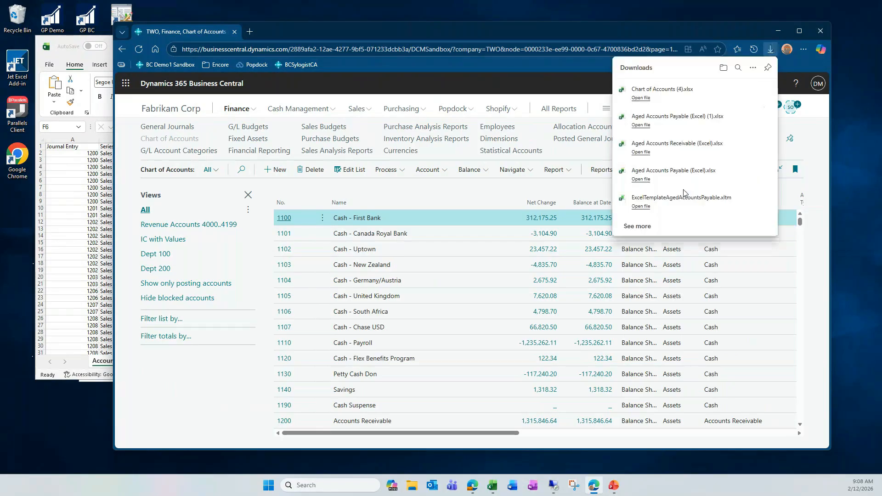
# Step: Open the downloaded Chart of Accounts (4).xlsx, enlarge its window and look through the exported accounts
pyautogui.click(645, 101)
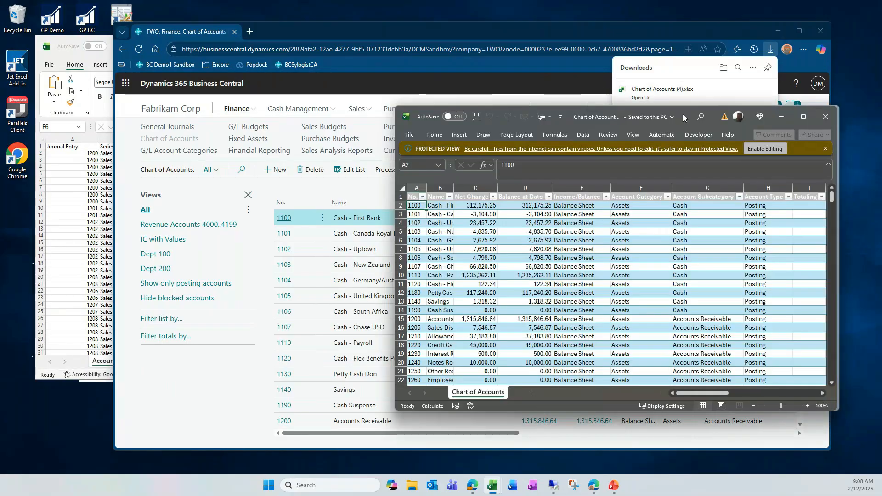
pyautogui.moveTo(683, 114); pyautogui.dragTo(308, 26)
pyautogui.moveTo(456, 320); pyautogui.dragTo(800, 406)
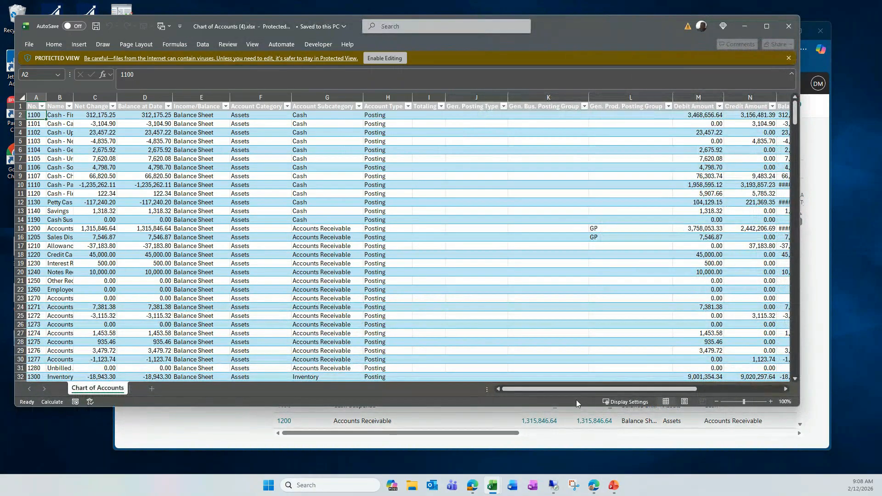
pyautogui.moveTo(575, 390)
pyautogui.mouseDown()
pyautogui.moveTo(637, 396)
pyautogui.moveTo(564, 393)
pyautogui.mouseUp()
pyautogui.scroll(-20, 329, 271)
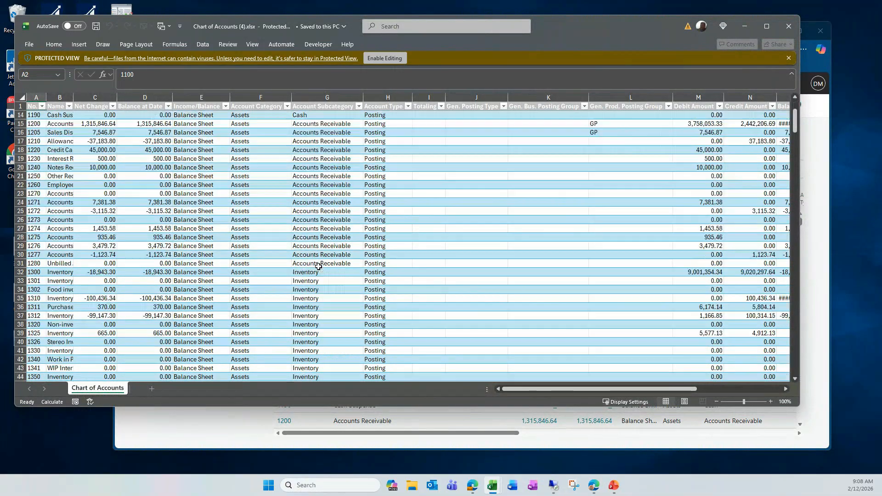
pyautogui.scroll(-20, 318, 267)
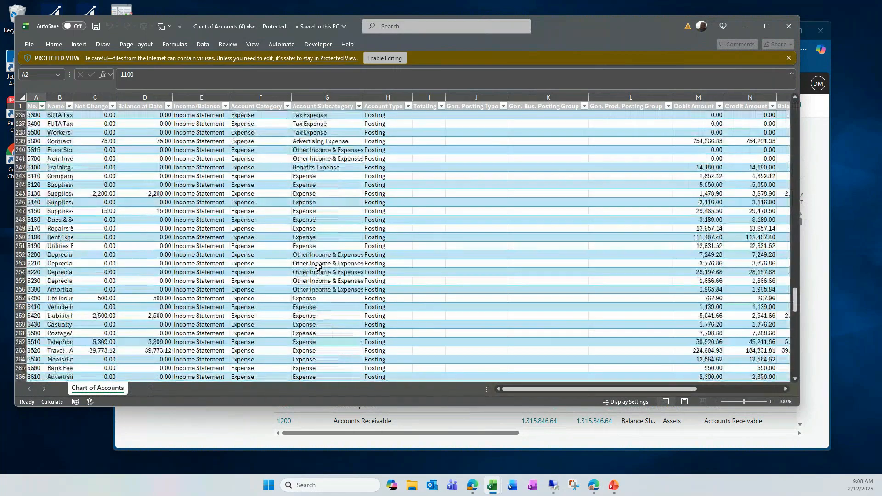
pyautogui.scroll(20, 318, 267)
pyautogui.scroll(20, 318, 267)
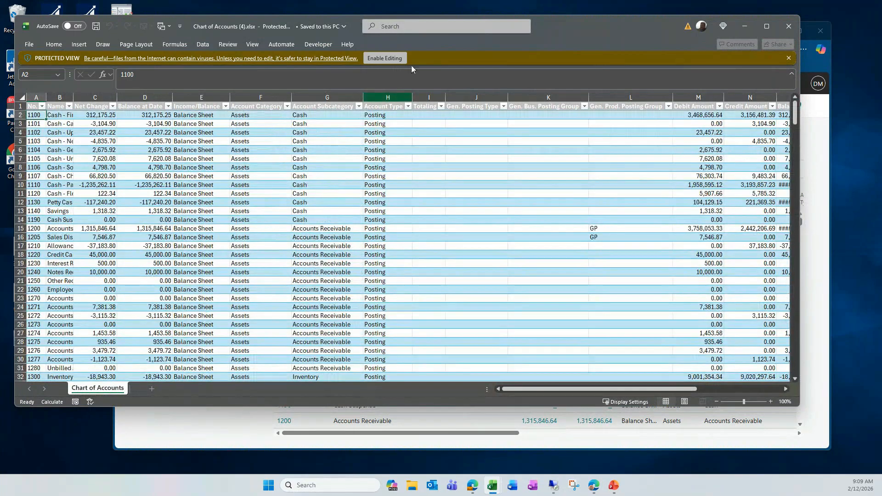
# Step: Enable editing in the exported Chart of Accounts workbook, look over its rows and close it
pyautogui.click(382, 59)
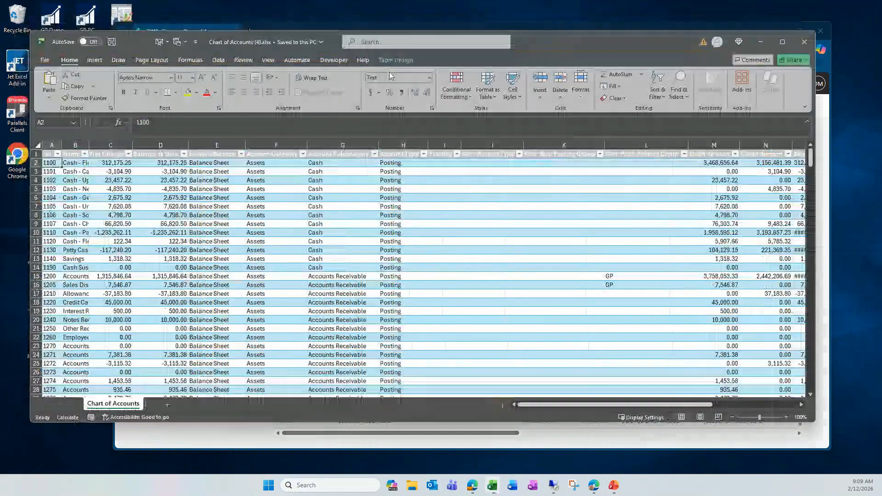
pyautogui.click(189, 235)
pyautogui.scroll(-9, 221, 253)
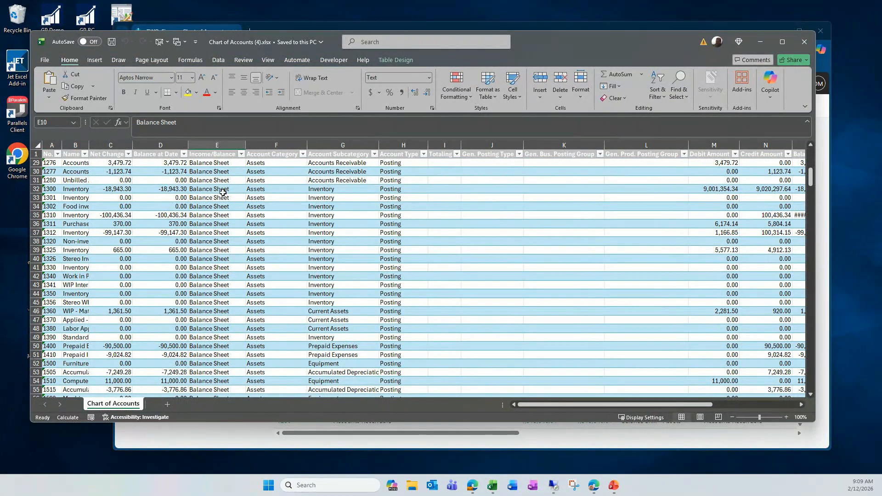
pyautogui.click(805, 45)
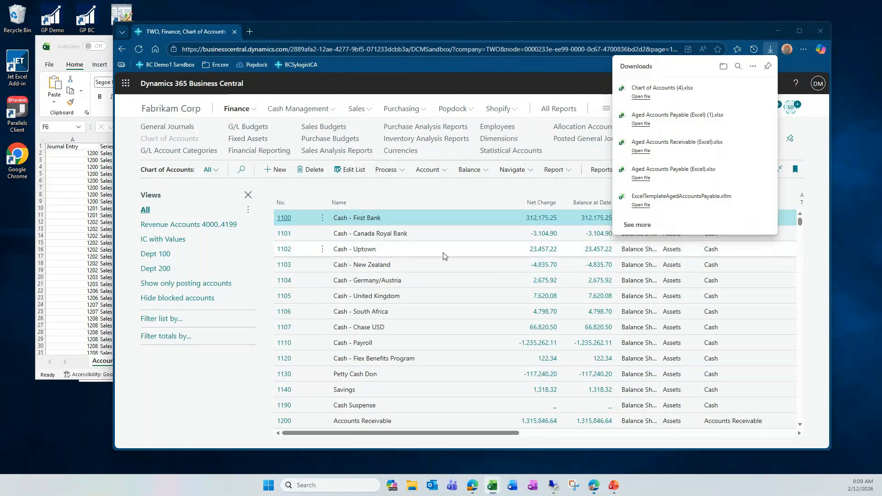
# Step: Export the Chart of Accounts with Edit in Excel and open G_L Account Card (8).xlsx maximized with editing enabled
pyautogui.click(464, 250)
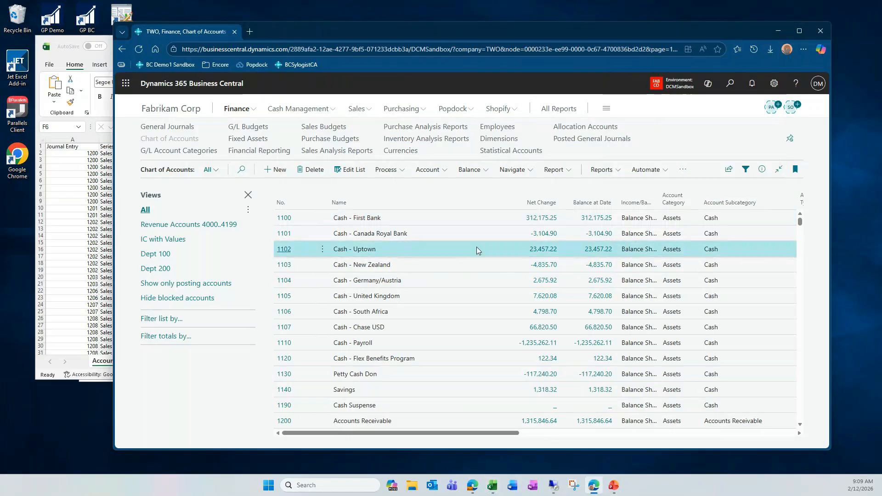
pyautogui.click(728, 169)
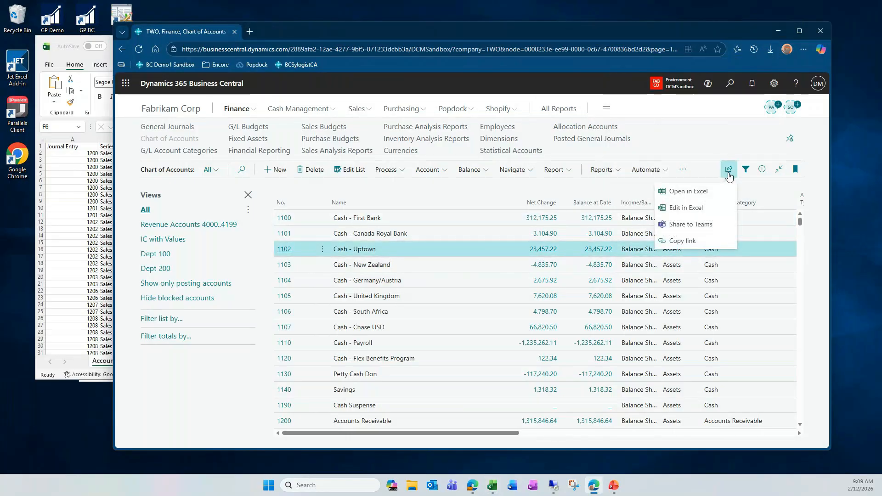
pyautogui.click(689, 209)
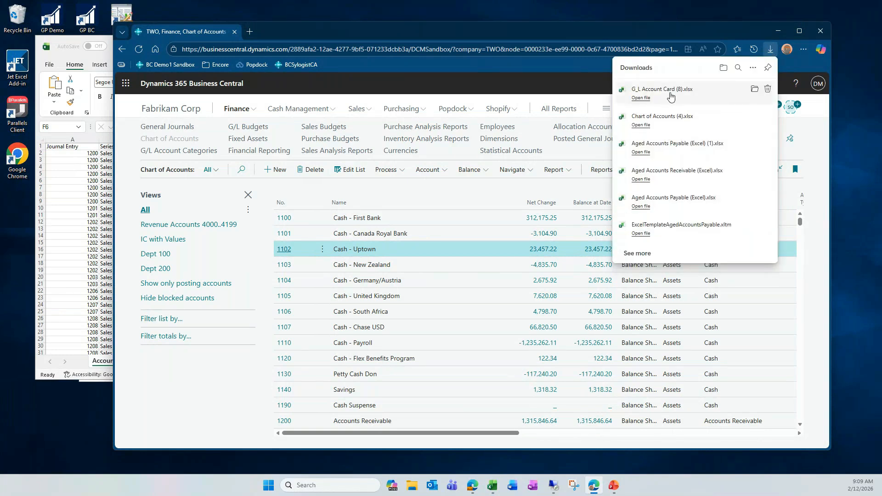
pyautogui.click(642, 98)
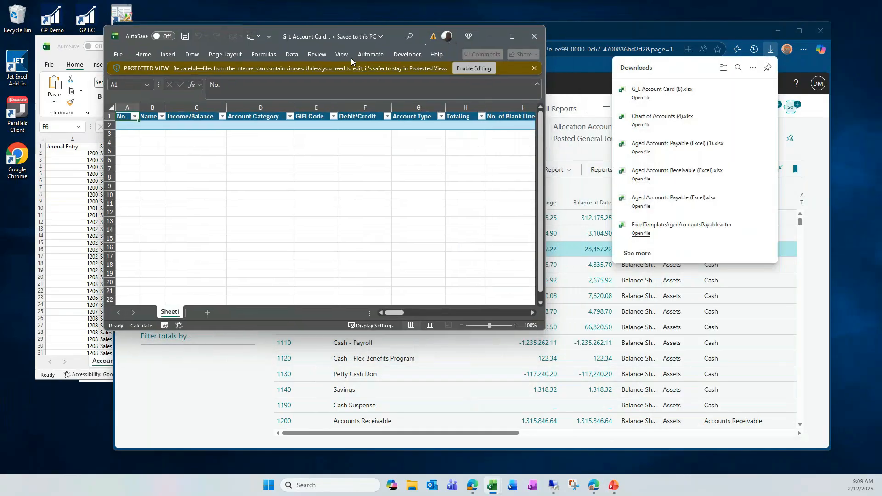
pyautogui.click(474, 68)
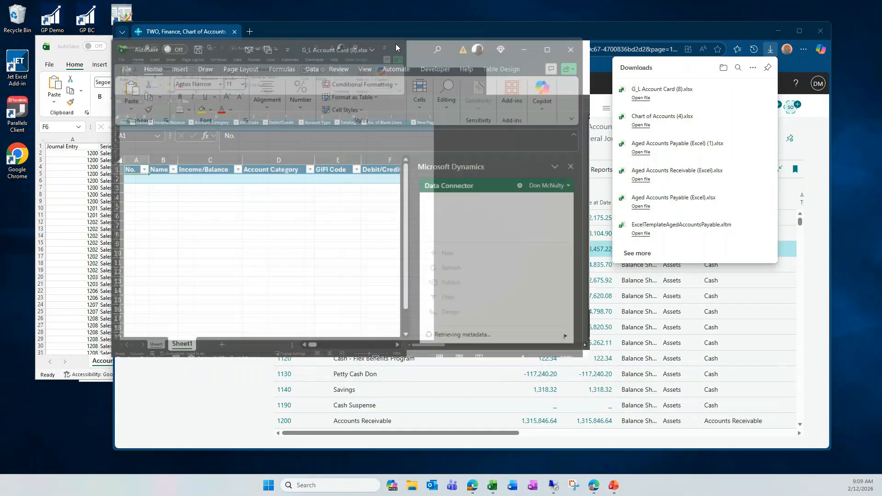
pyautogui.doubleClick(395, 44)
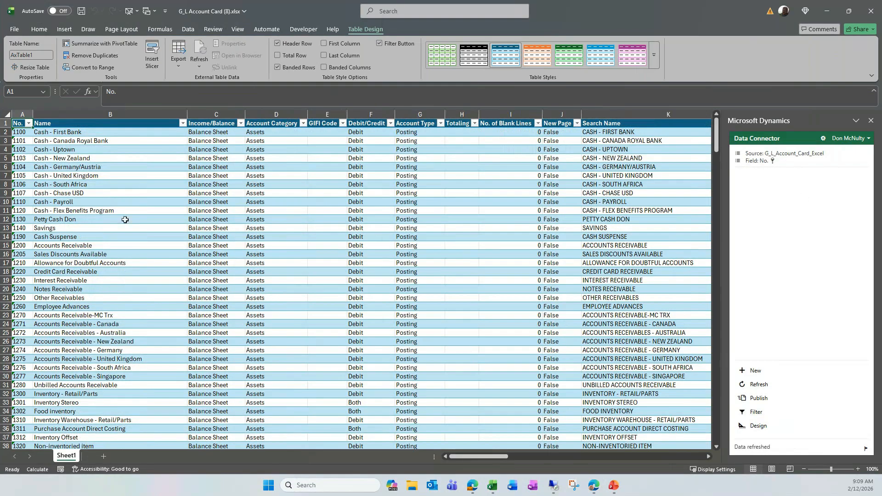
# Step: Set account 1130's Name to Petty Cash and its Search Name to PETTY CASH in the worksheet
pyautogui.click(57, 219)
pyautogui.moveTo(154, 87); pyautogui.dragTo(136, 94)
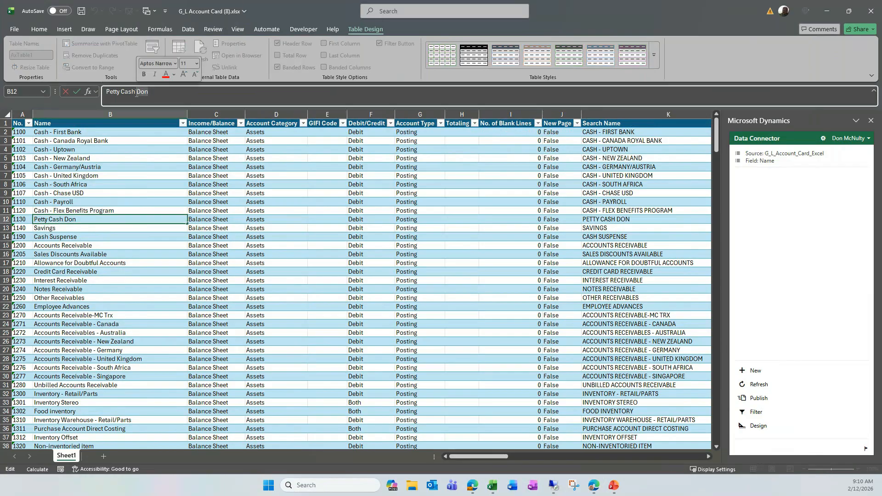
pyautogui.press('BackSpace')
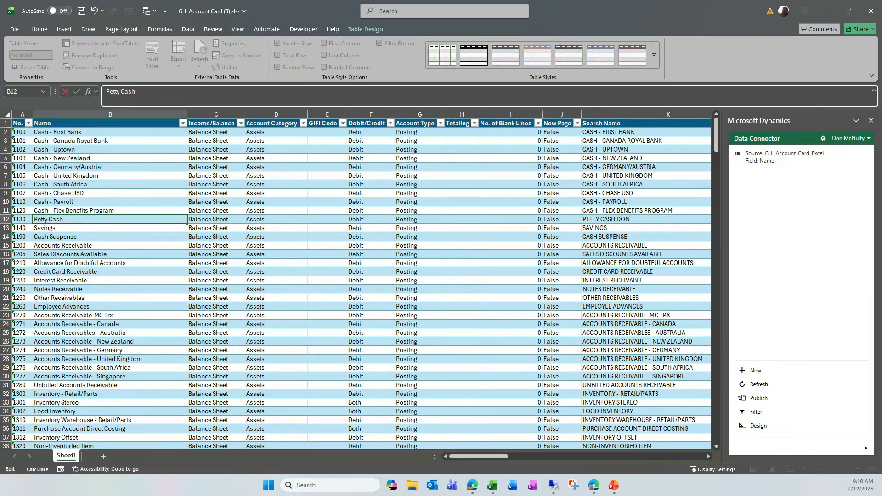
pyautogui.click(593, 220)
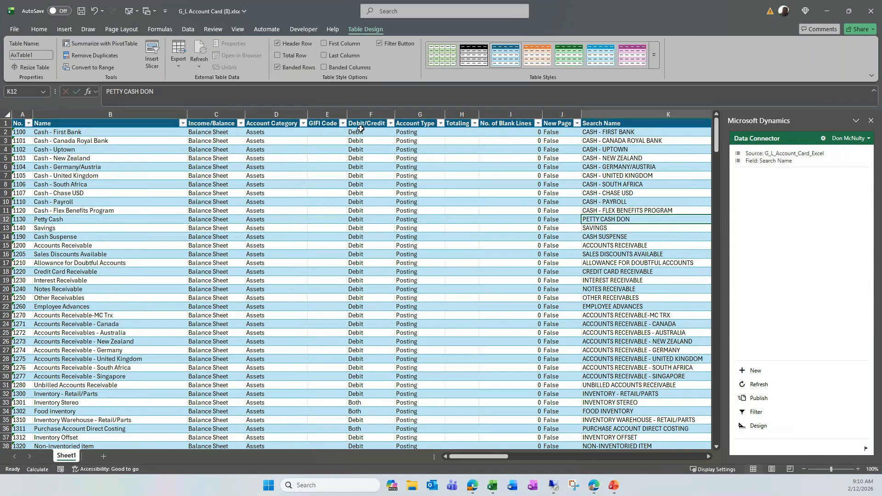
pyautogui.click(159, 90)
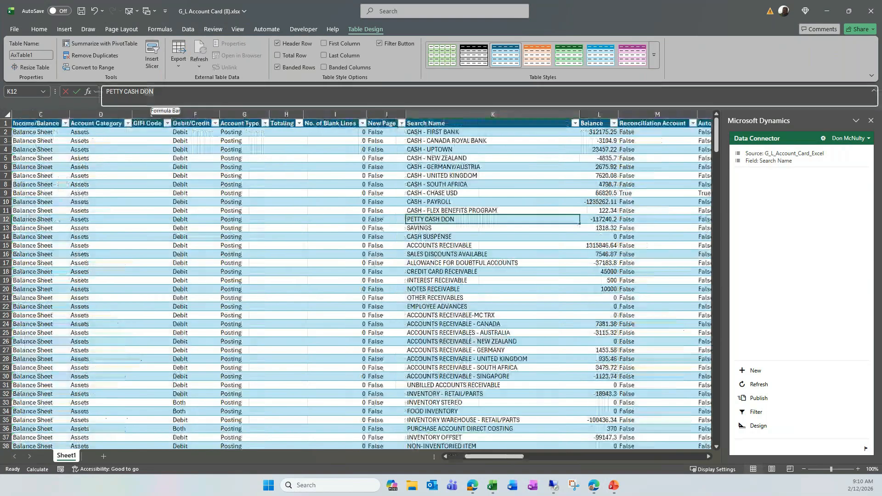
pyautogui.doubleClick(146, 91)
pyautogui.press('BackSpace')
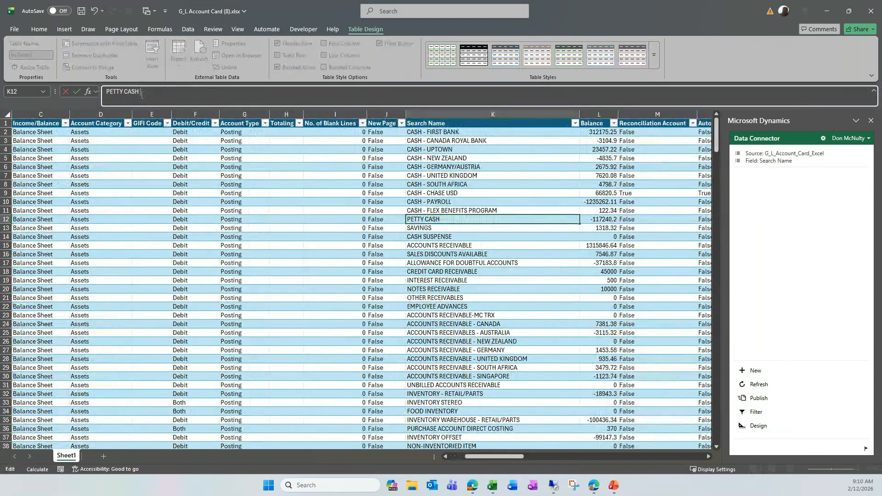
pyautogui.press('Return')
pyautogui.click(128, 166)
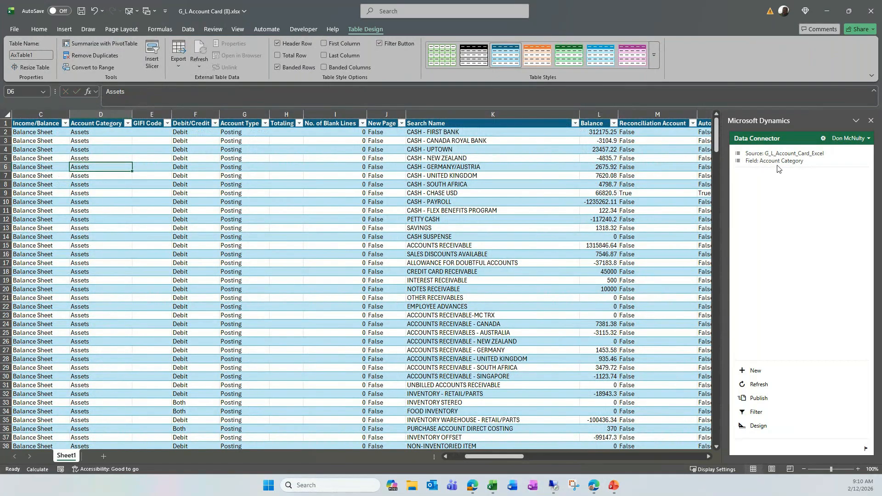
# Step: Check the Data Connector's field information for the columns from Account Category through Balance
pyautogui.moveTo(784, 168)
pyautogui.press('Right')
pyautogui.press('Right')
pyautogui.press('Right')
pyautogui.press('Right')
pyautogui.press('Right')
pyautogui.press('Right')
pyautogui.press('Right')
pyautogui.press('Right')
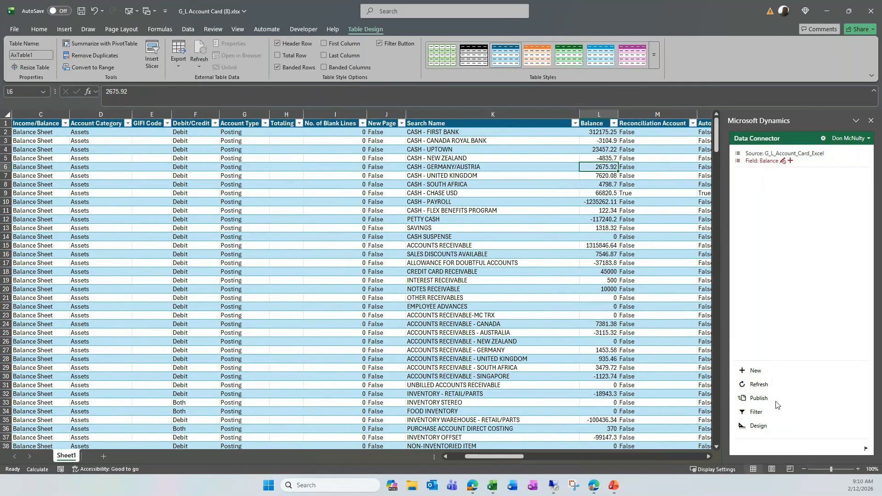
# Step: Refresh the worksheet from Business Central and agree to overwrite the workbook's unpublished changes
pyautogui.click(757, 386)
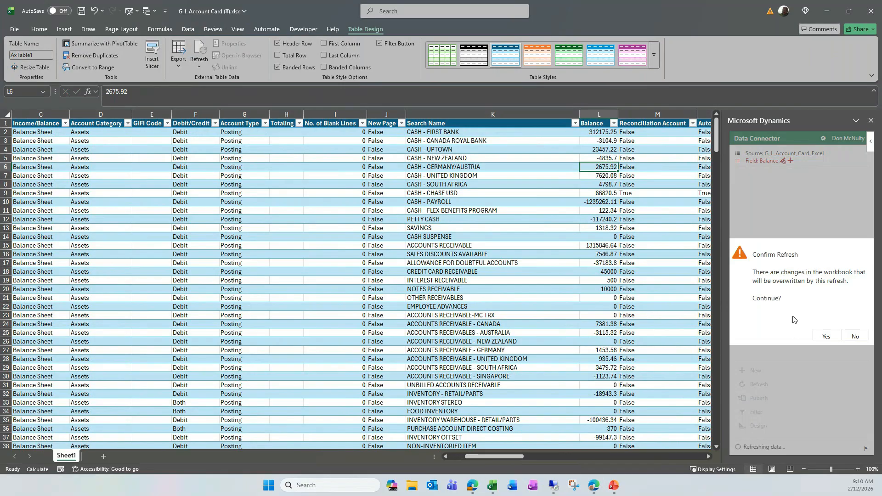
pyautogui.click(826, 336)
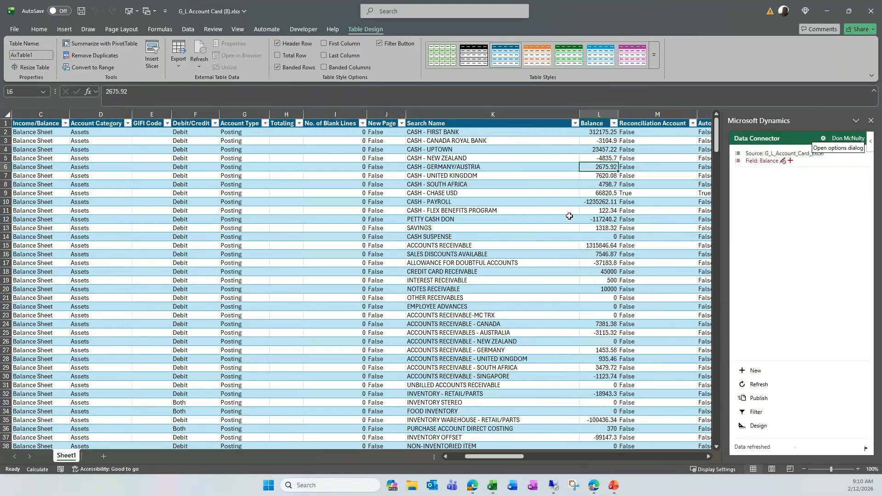
# Step: Set the Search Name of account 1130 to PETTY CASH
pyautogui.click(569, 216)
pyautogui.doubleClick(140, 92)
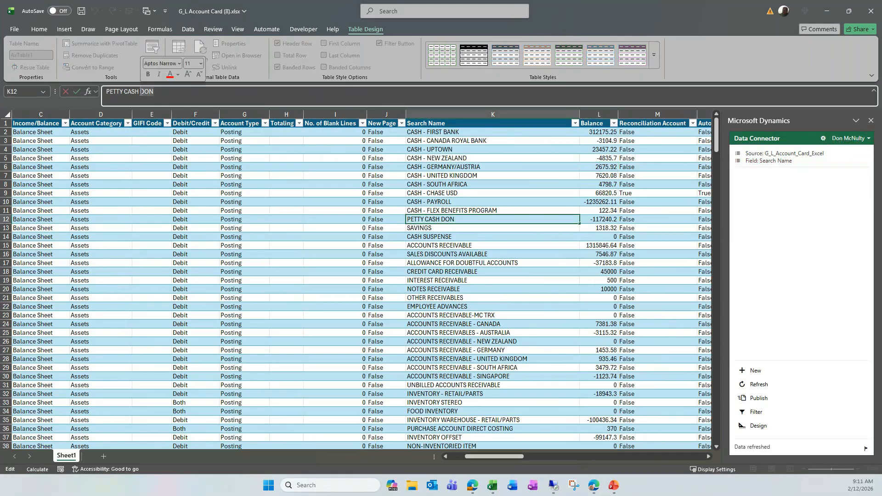
pyautogui.press('BackSpace')
pyautogui.press('BackSpace')
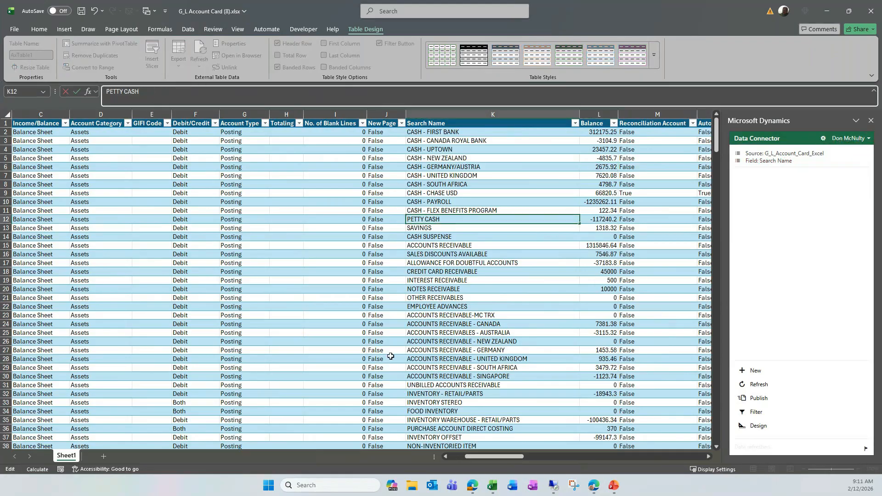
# Step: Set the Name of account 1130 to Petty Cash and publish the worksheet changes to Business Central
pyautogui.moveTo(479, 458); pyautogui.dragTo(464, 457)
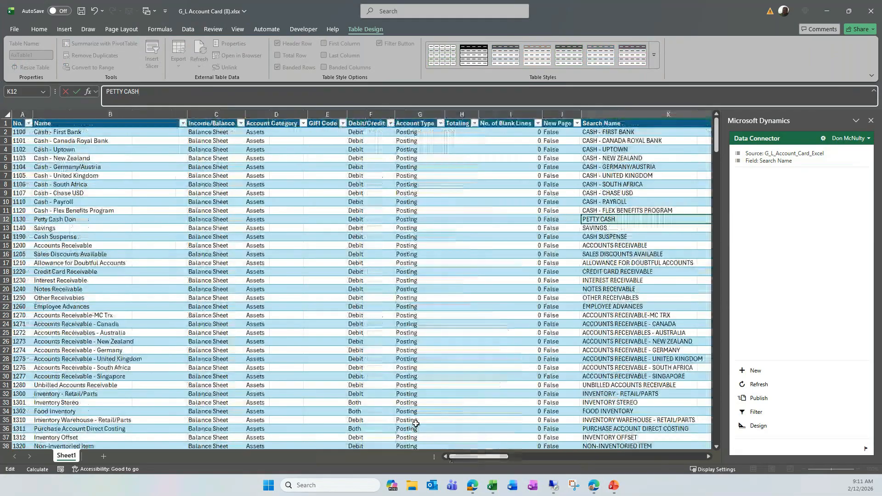
pyautogui.click(59, 219)
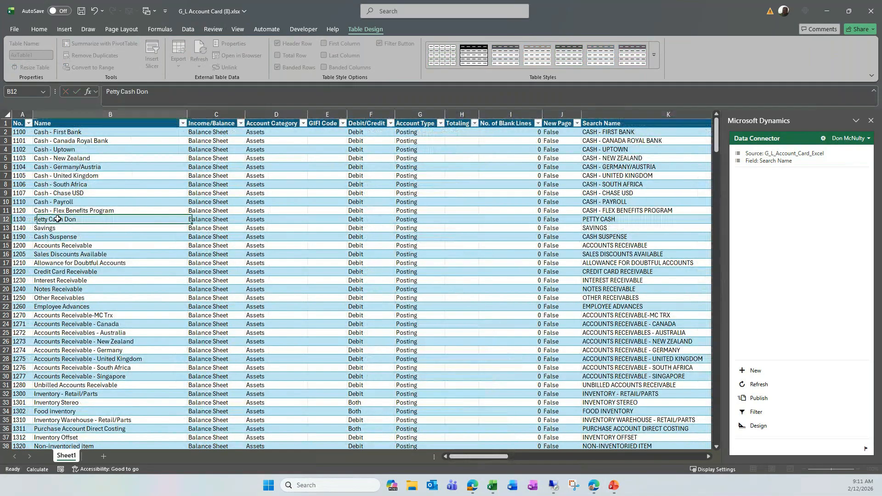
pyautogui.click(149, 91)
pyautogui.press('BackSpace')
pyautogui.press('BackSpace')
pyautogui.press('BackSpace')
pyautogui.press('BackSpace')
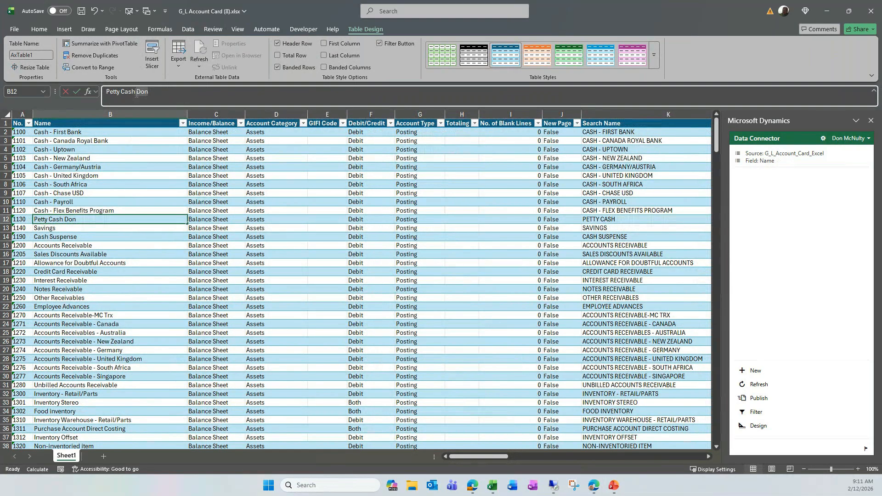
pyautogui.click(759, 399)
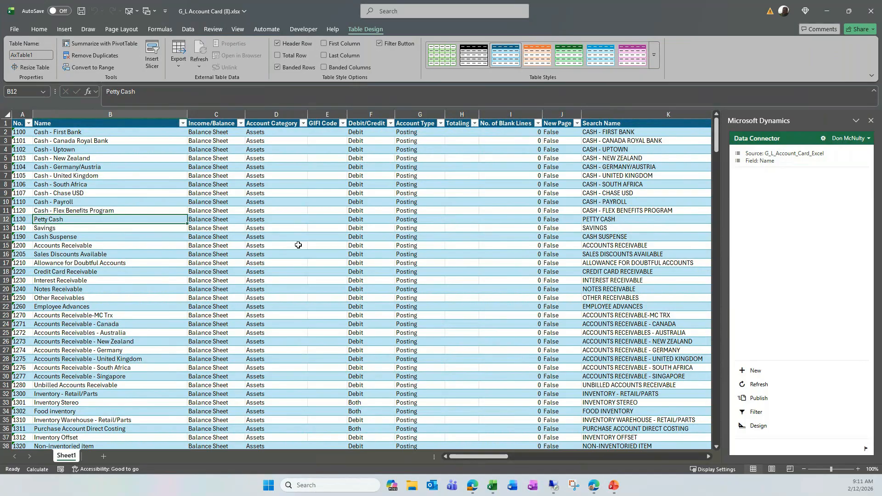
# Step: Look over the remaining account columns of the worksheet and close the G_L Account Card workbook
pyautogui.moveTo(496, 454); pyautogui.dragTo(682, 455)
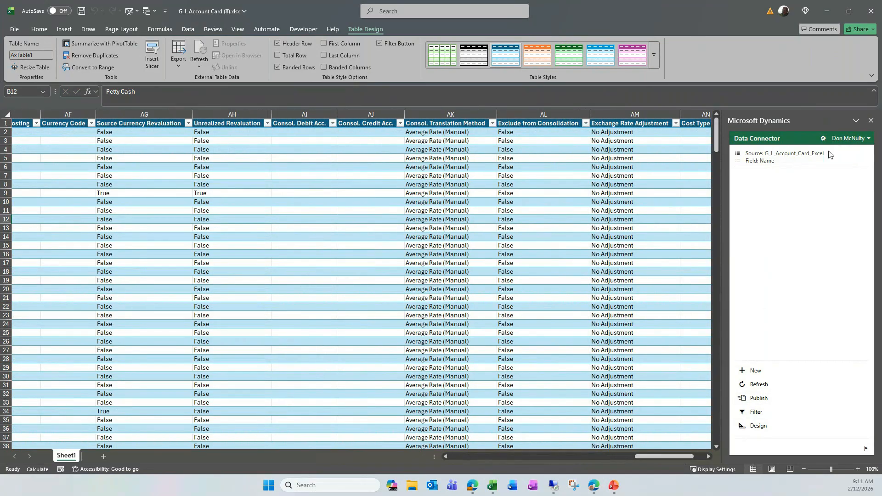
pyautogui.moveTo(770, 159)
pyautogui.moveTo(677, 11); pyautogui.dragTo(881, 50)
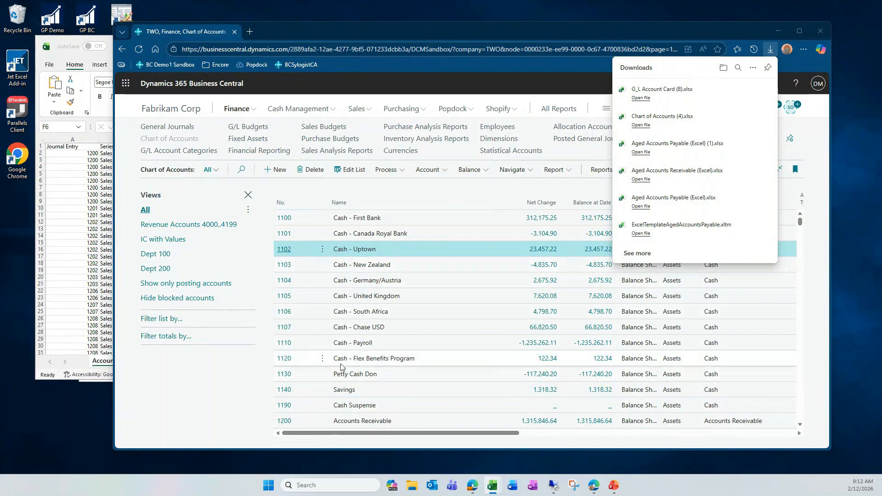
# Step: Drill into account 1130's Net Change to review its general ledger entries and sharing options, and return to the Chart of Accounts
pyautogui.click(539, 374)
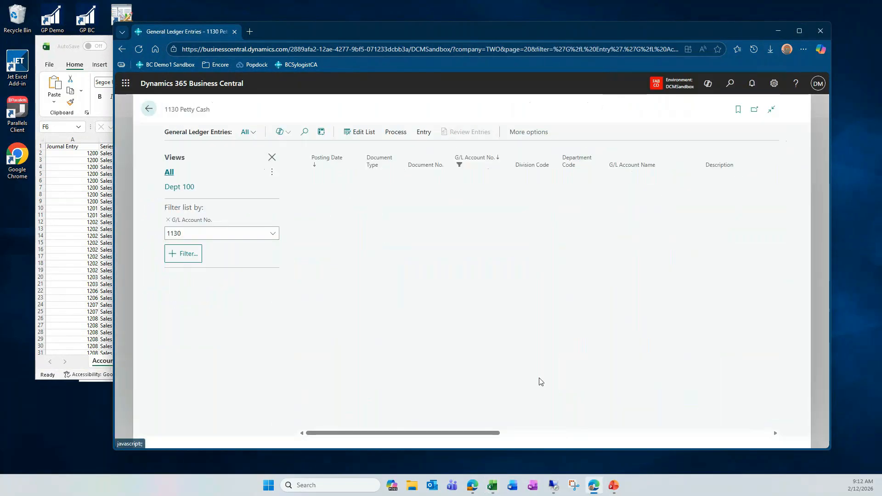
pyautogui.scroll(-2, 584, 235)
pyautogui.scroll(2, 586, 241)
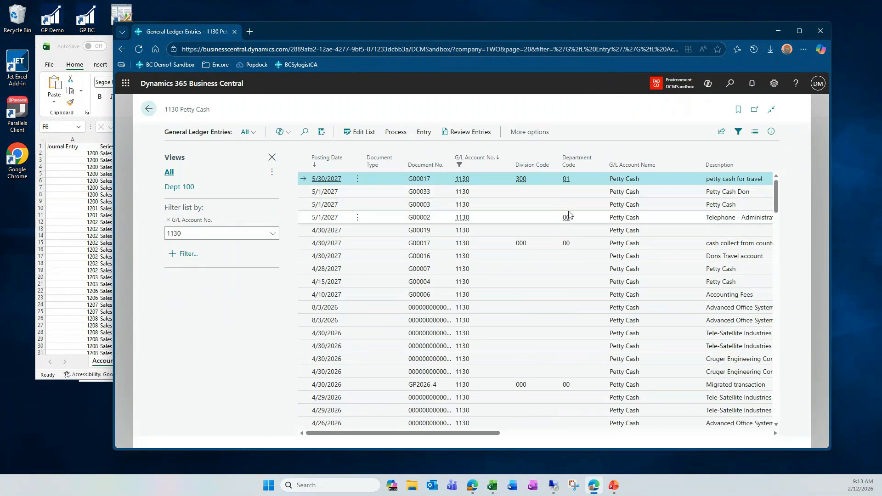
pyautogui.click(721, 131)
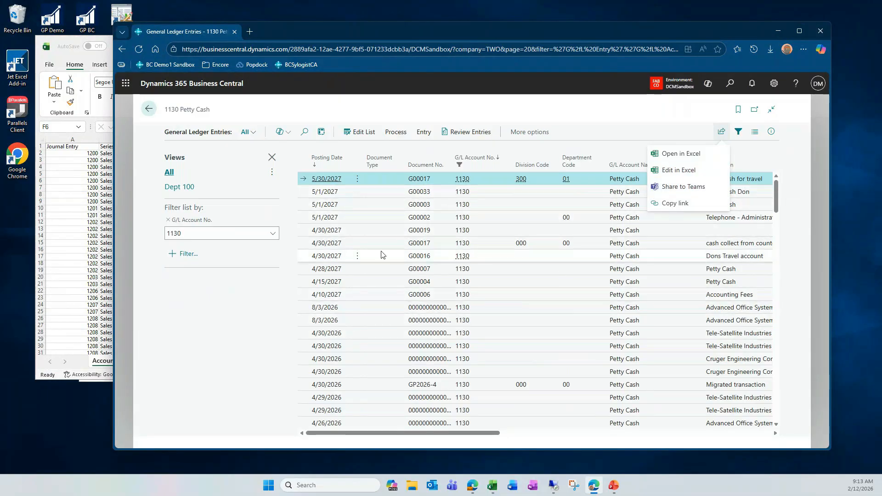
pyautogui.click(149, 109)
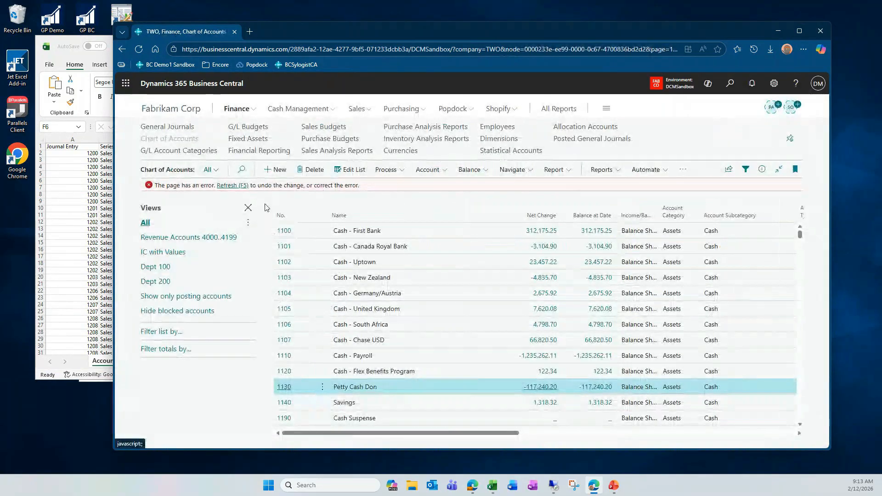
# Step: Refresh the Chart of Accounts, discarding the unsaved changes, and check account 1130's card before returning to the list
pyautogui.click(242, 186)
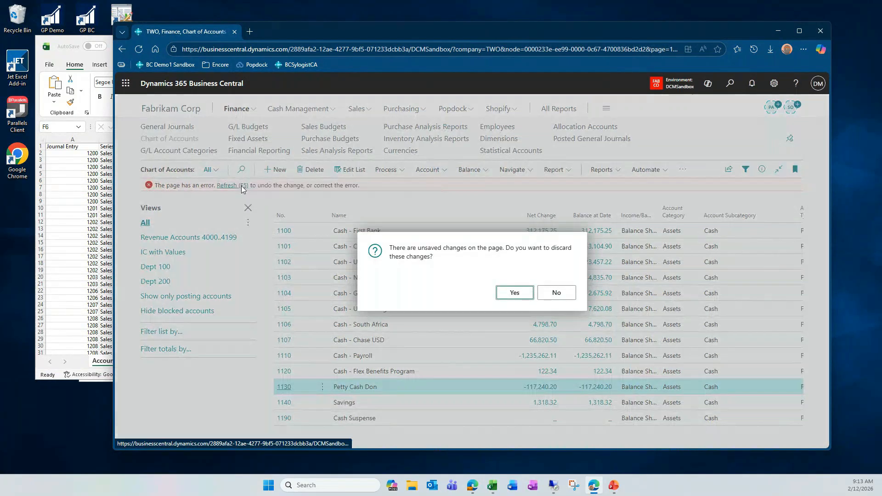
pyautogui.click(517, 294)
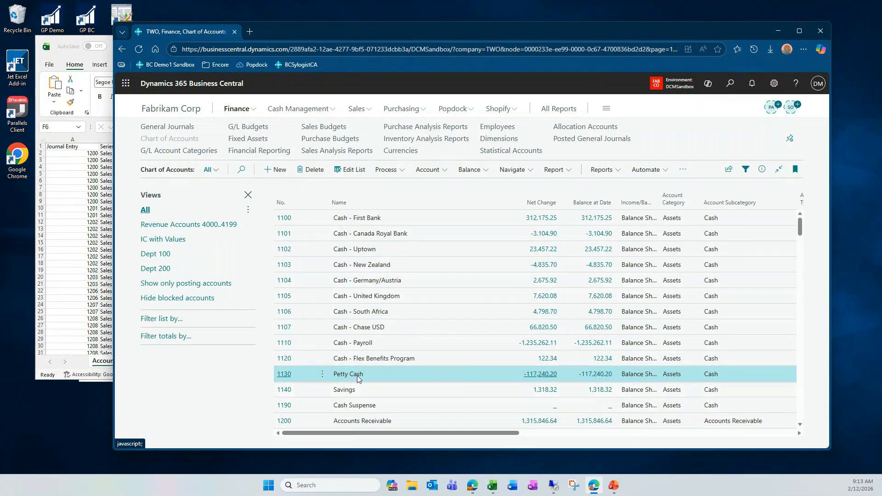
pyautogui.click(284, 378)
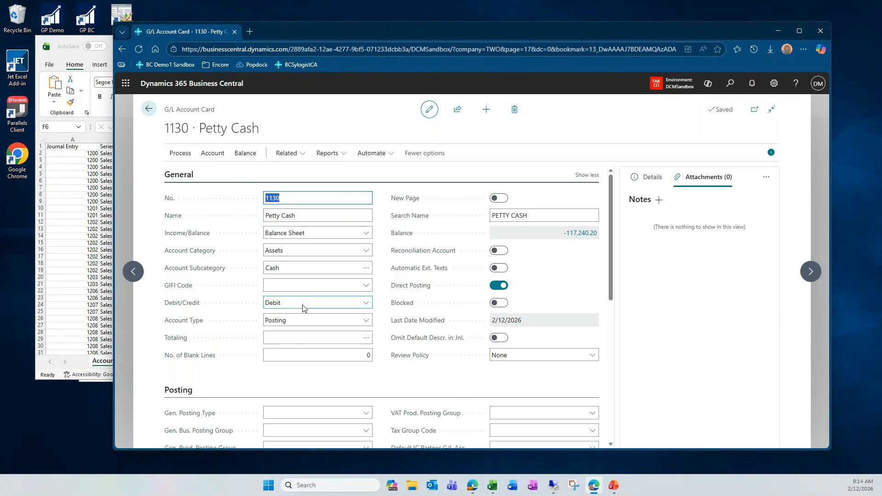
pyautogui.click(149, 111)
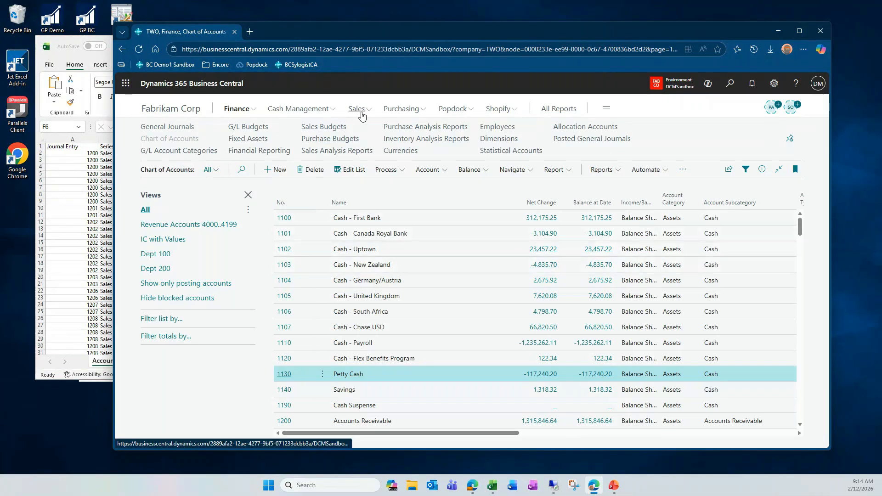
# Step: Open the Purchasing area's Vendors list and hide its details pane to widen the table
pyautogui.click(401, 111)
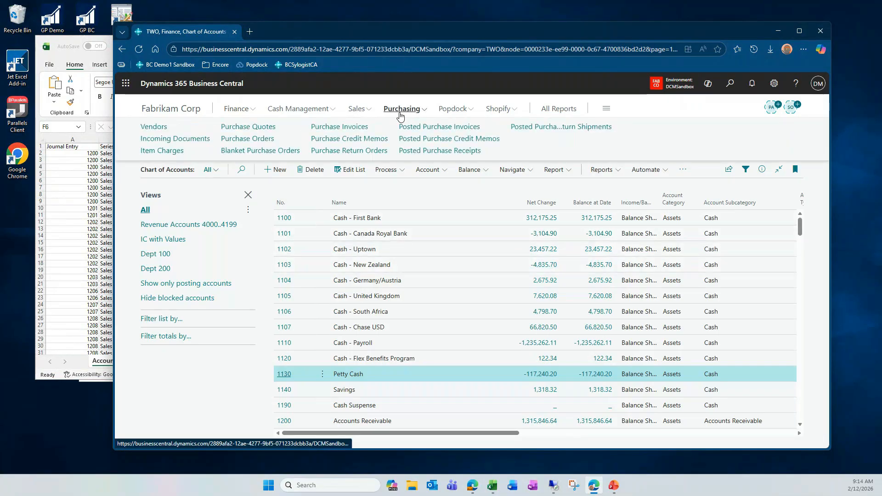
pyautogui.click(156, 128)
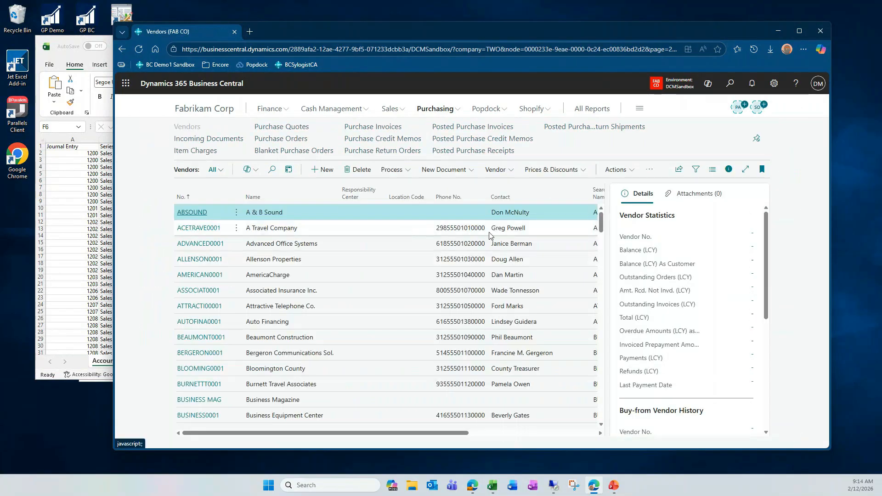
pyautogui.click(730, 170)
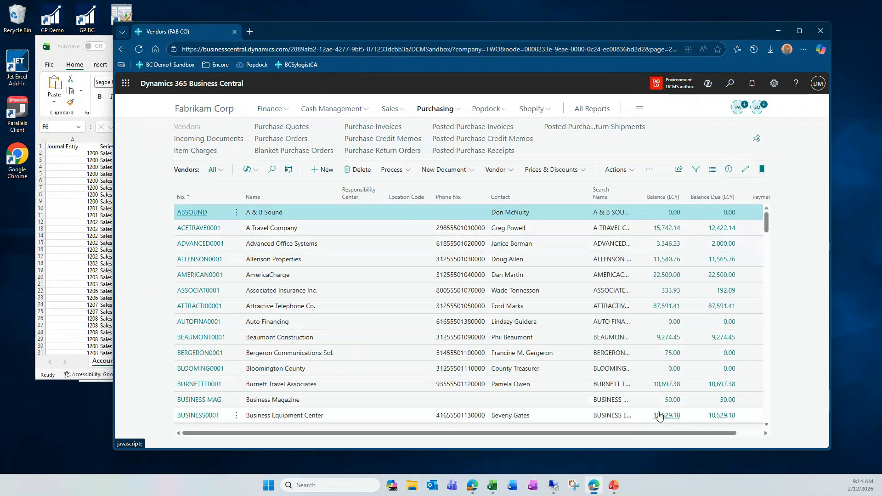
# Step: Look over the vendors' balance and payment columns and the options for sharing the list to Excel
pyautogui.moveTo(671, 438); pyautogui.dragTo(712, 439)
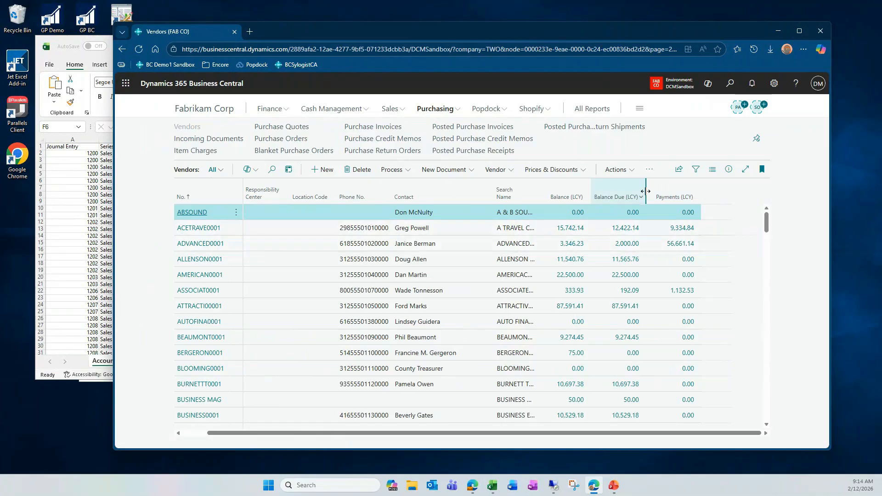
pyautogui.click(679, 170)
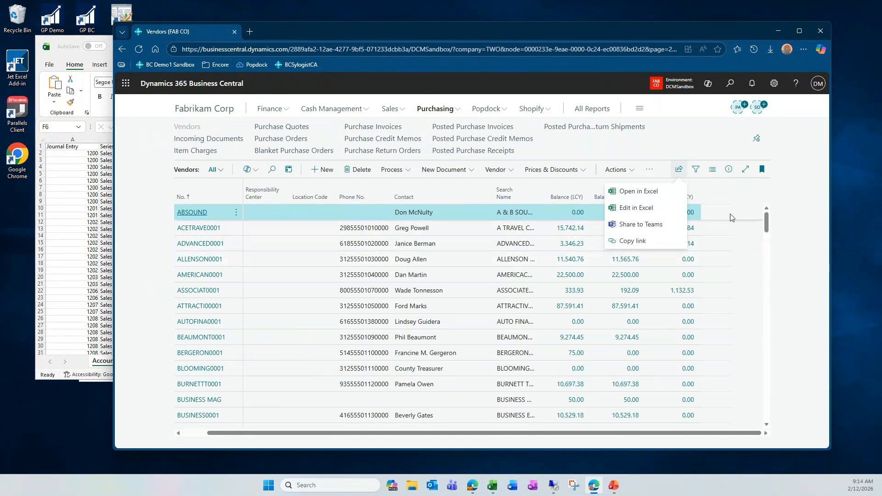
pyautogui.click(637, 279)
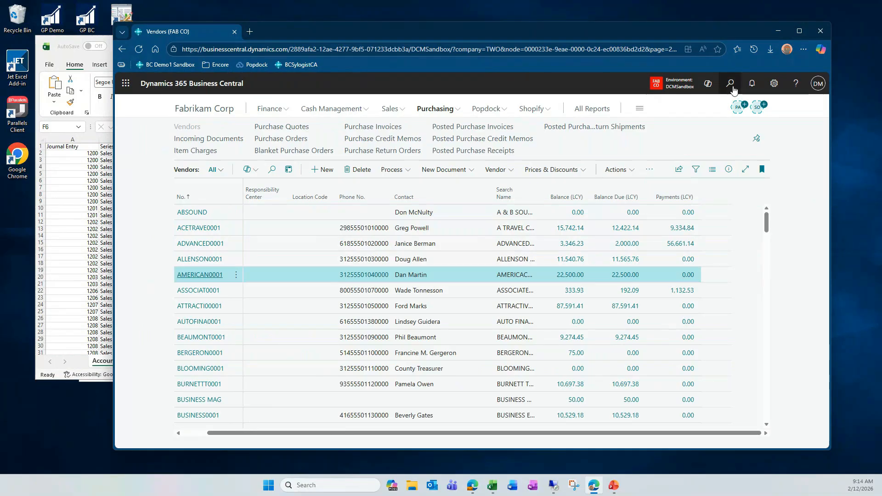
# Step: Personalize the Vendors list by adding City as a visible column after Name, and open the list's sharing options
pyautogui.click(774, 83)
pyautogui.click(708, 152)
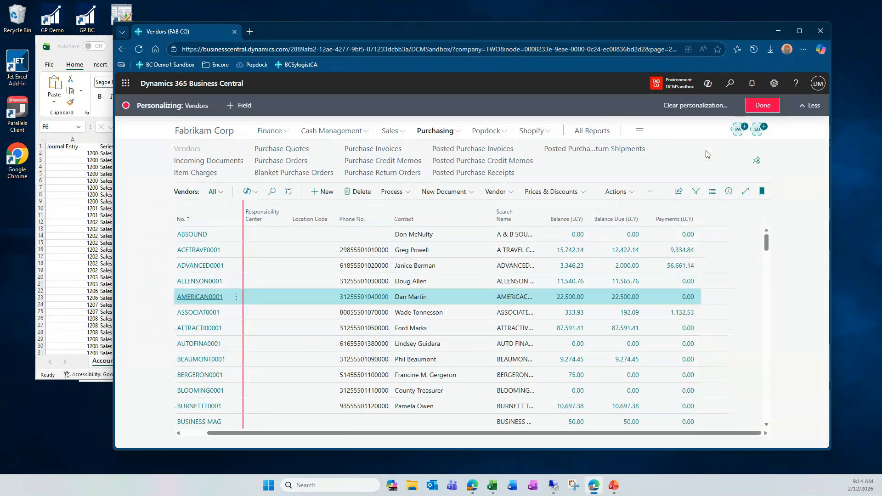
pyautogui.click(240, 105)
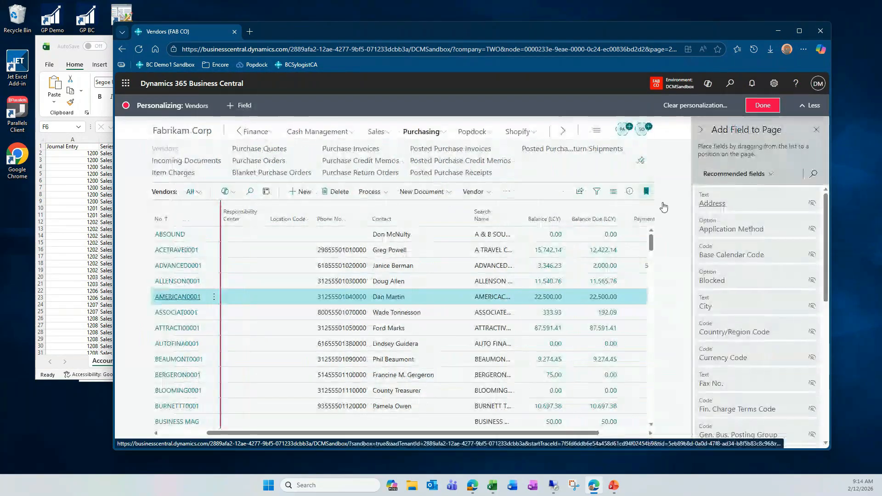
pyautogui.scroll(-5, 753, 257)
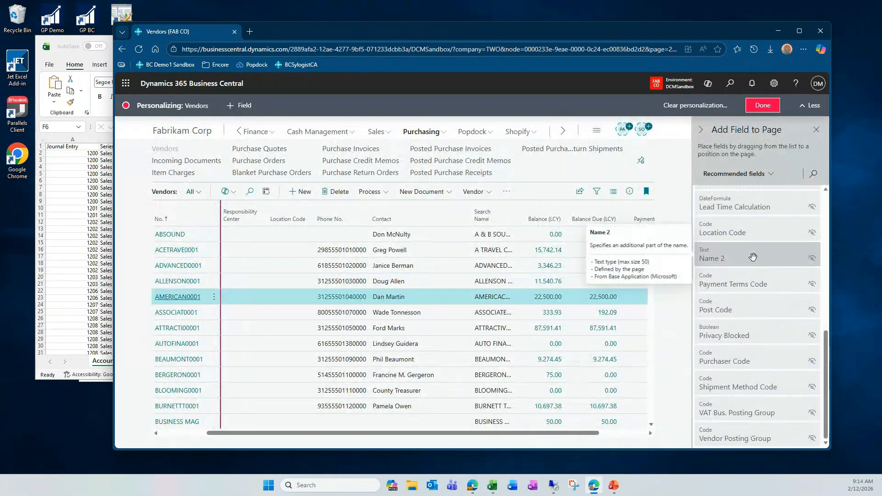
pyautogui.scroll(5, 751, 256)
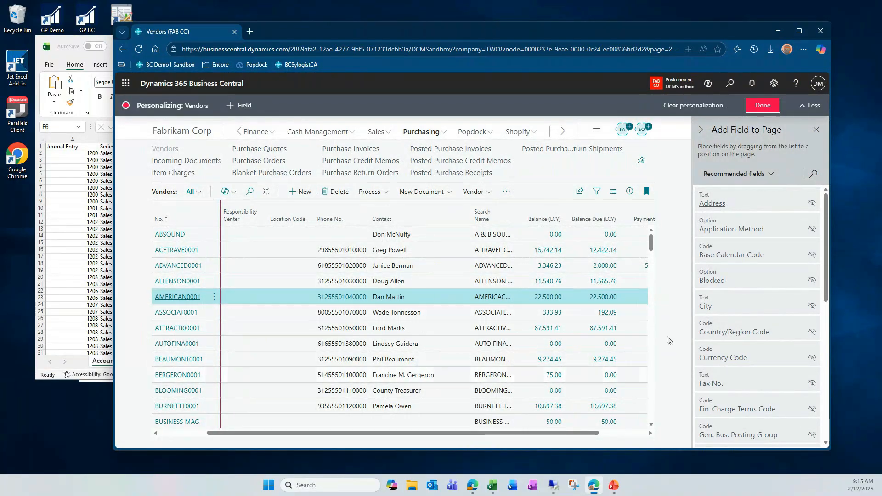
pyautogui.click(715, 307)
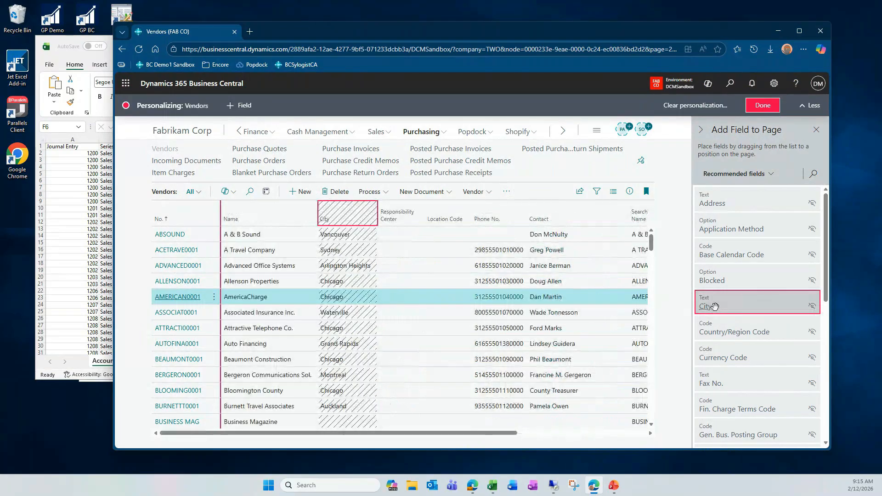
pyautogui.click(410, 251)
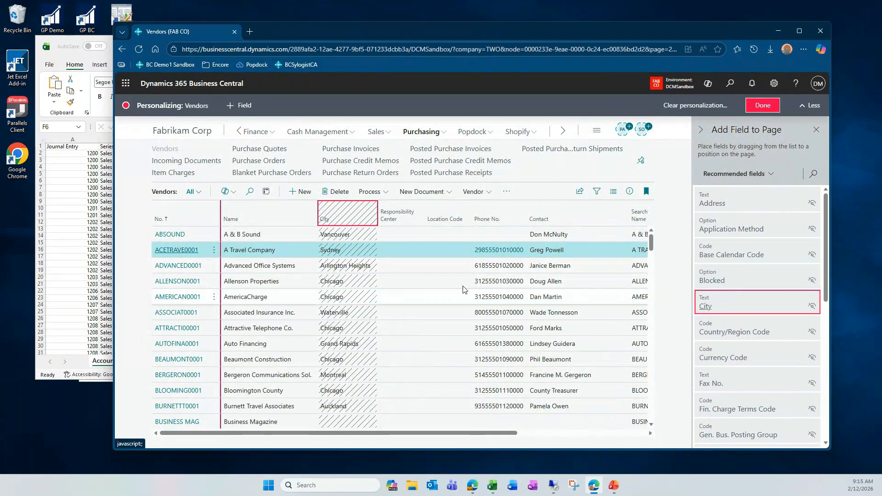
pyautogui.click(375, 208)
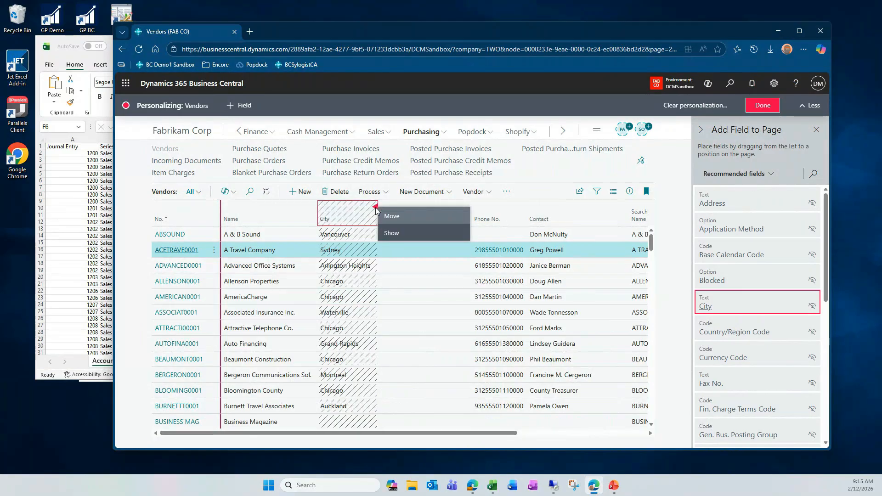
pyautogui.click(392, 233)
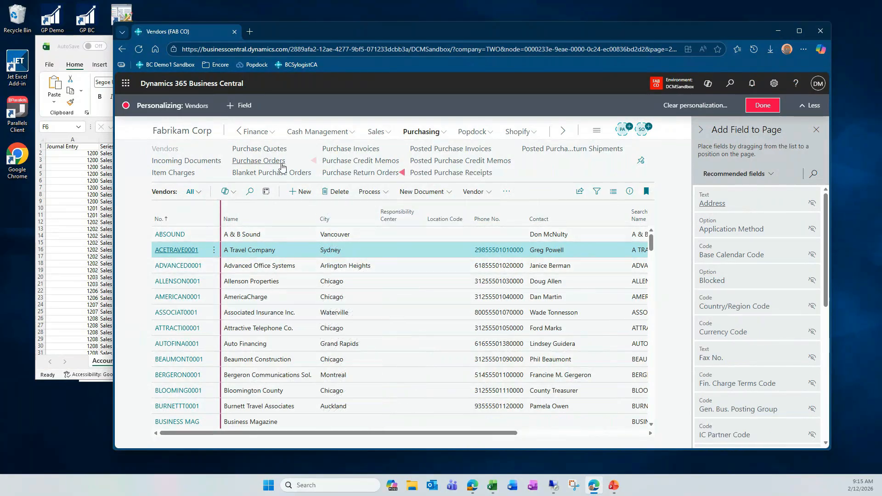
pyautogui.click(759, 108)
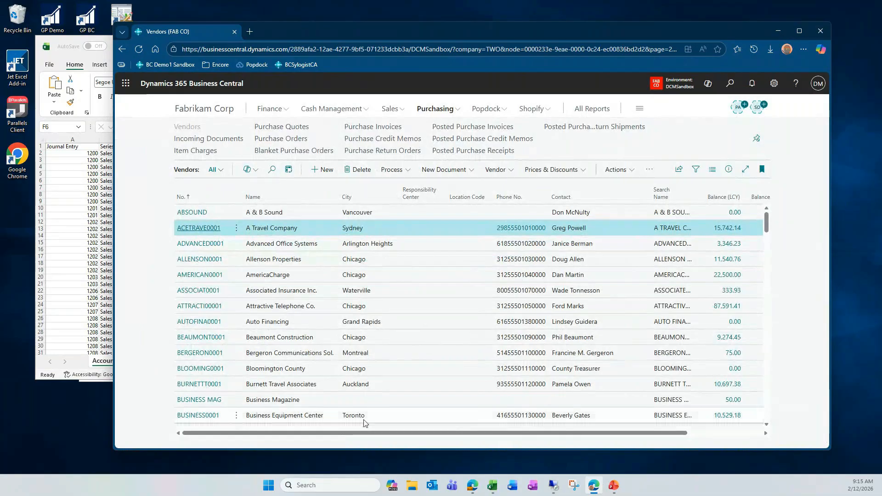
pyautogui.click(678, 169)
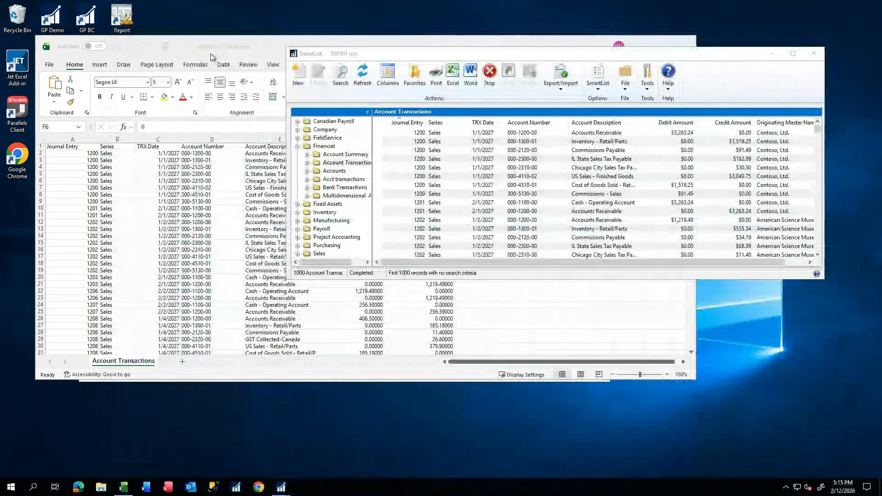
# Step: In Dynamics GP SmartList, open the Account Transactions search, and select the all-records favorite (*) of Vendors under Purchasing
pyautogui.click(340, 73)
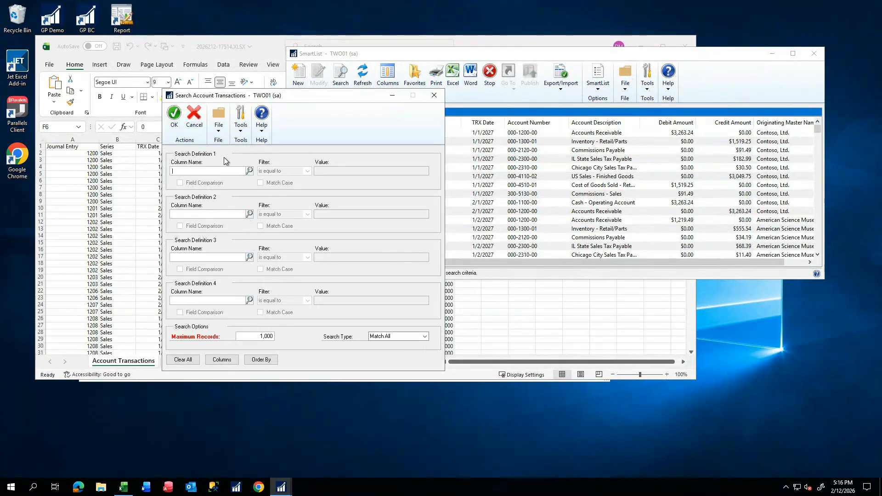
pyautogui.click(428, 57)
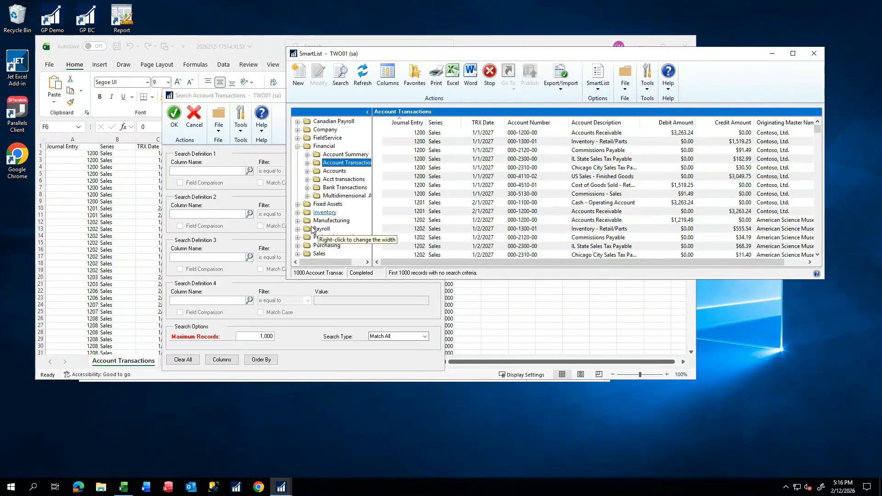
pyautogui.click(297, 245)
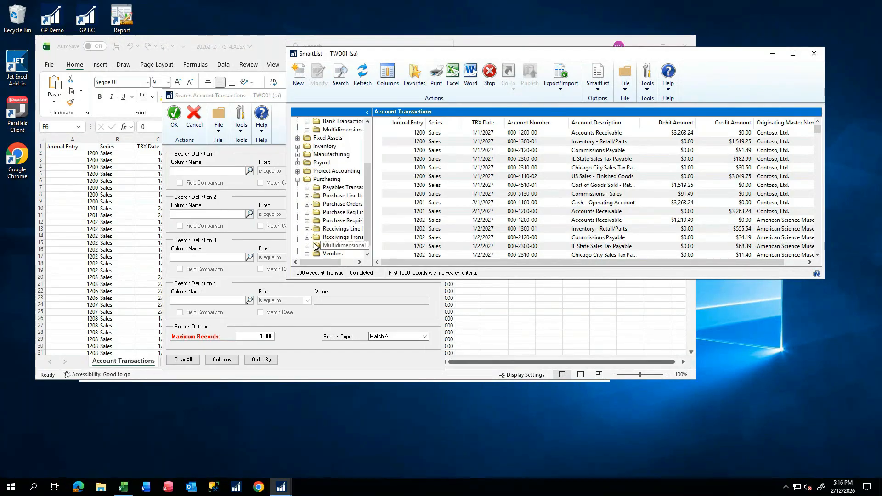
pyautogui.click(317, 254)
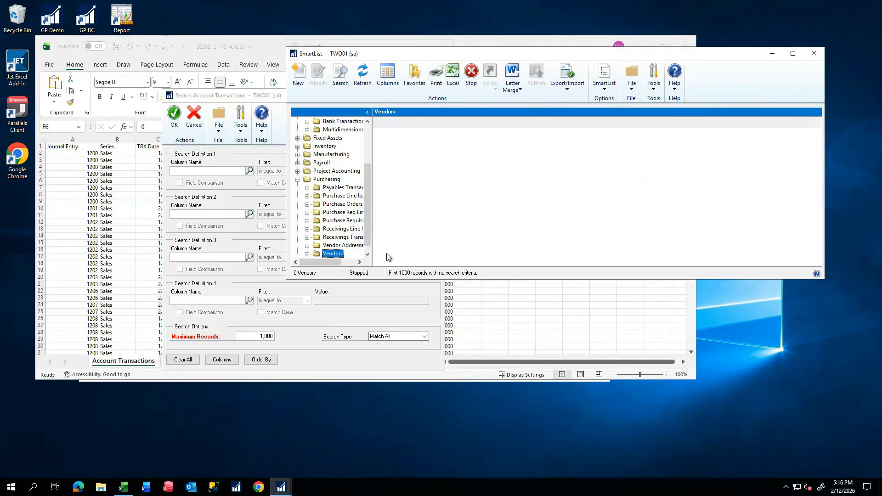
pyautogui.click(307, 253)
pyautogui.click(334, 204)
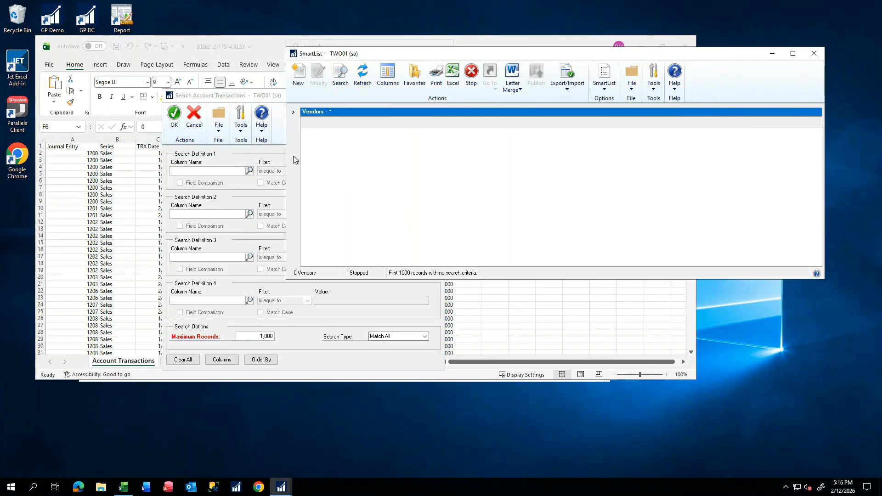
# Step: Close the Account Transactions search window, and open and dismiss the search for the Vendors list
pyautogui.click(256, 97)
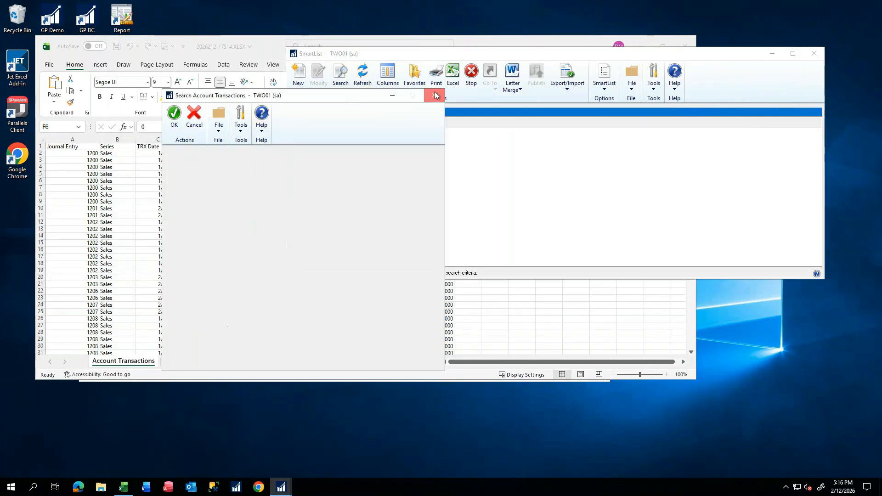
pyautogui.click(435, 95)
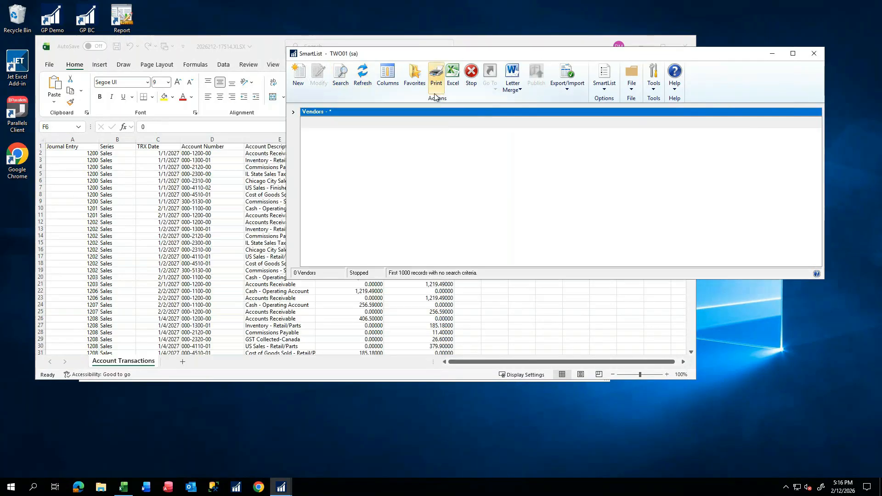
pyautogui.click(339, 77)
pyautogui.click(435, 96)
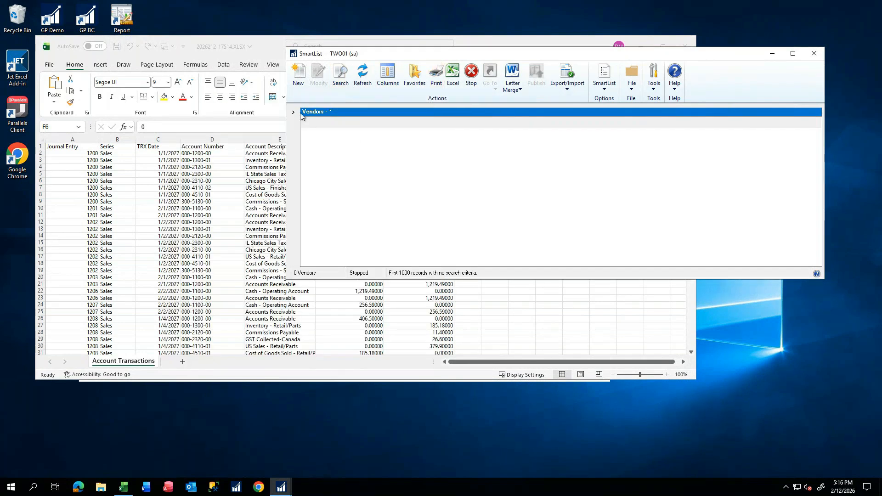
# Step: Restore the SmartList folder tree and display the Customers list under Sales along with its saved favorites
pyautogui.click(294, 112)
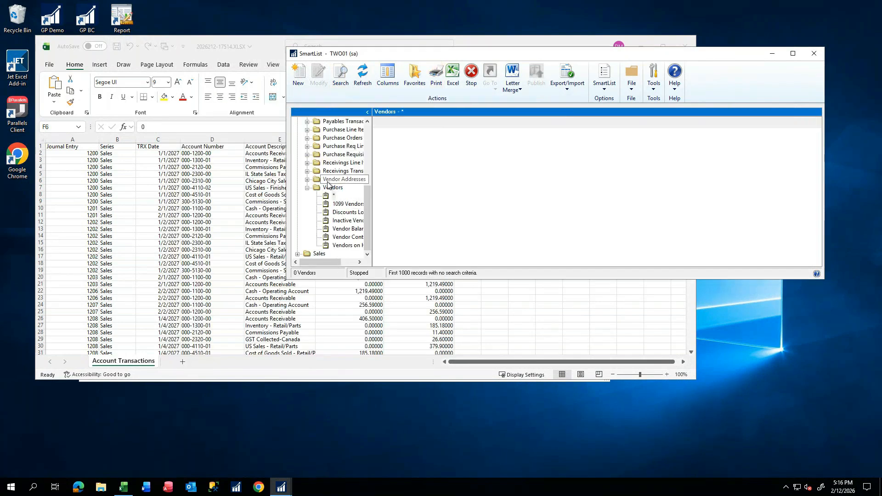
pyautogui.scroll(2, 328, 183)
pyautogui.scroll(-1, 324, 179)
pyautogui.scroll(-3, 324, 184)
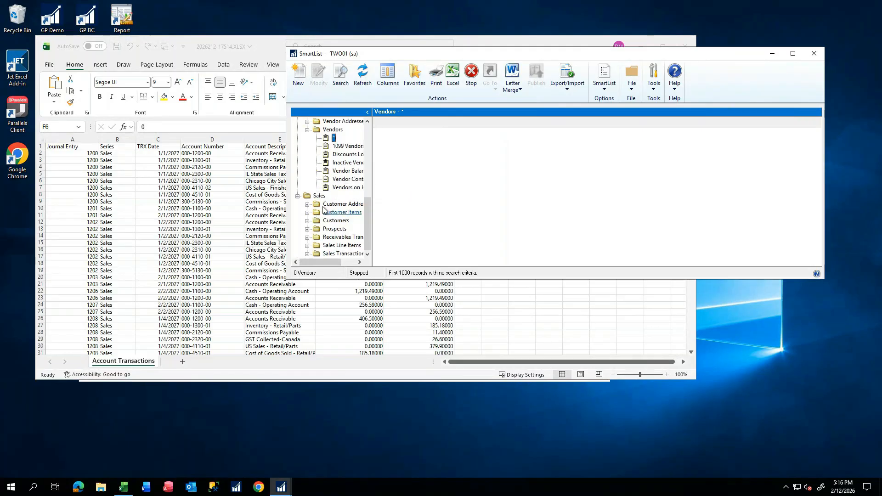
pyautogui.click(330, 222)
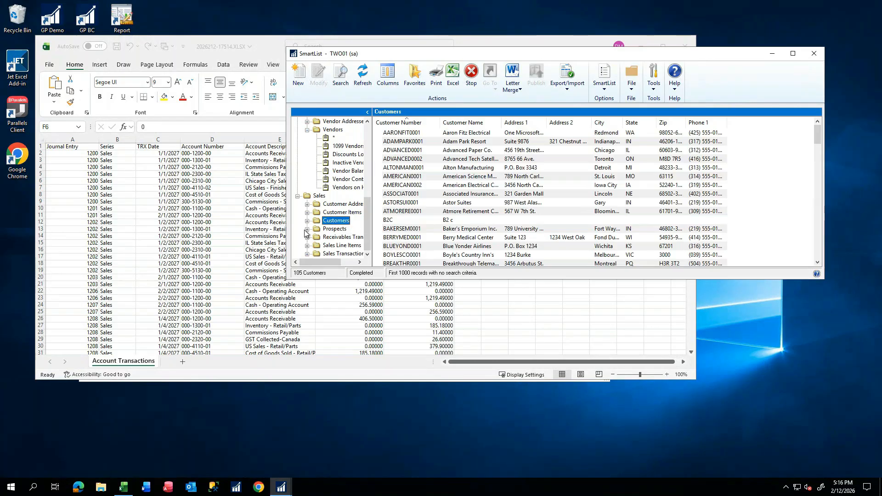
pyautogui.click(308, 221)
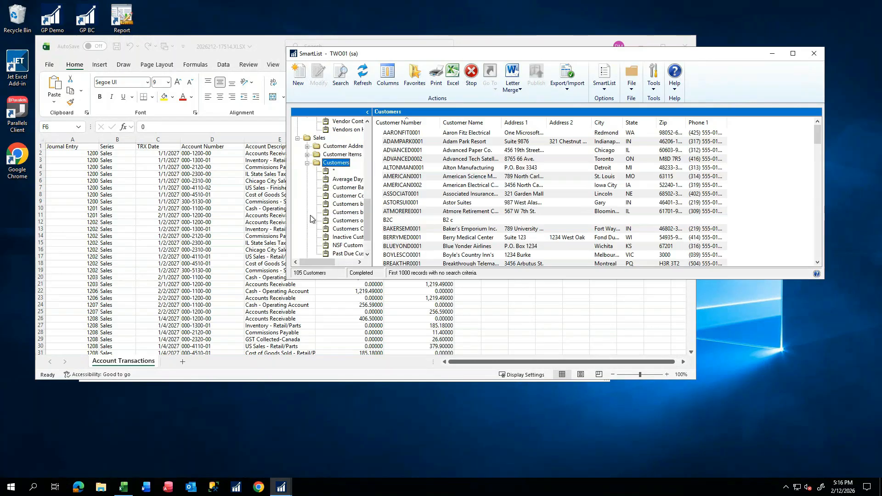
pyautogui.click(410, 142)
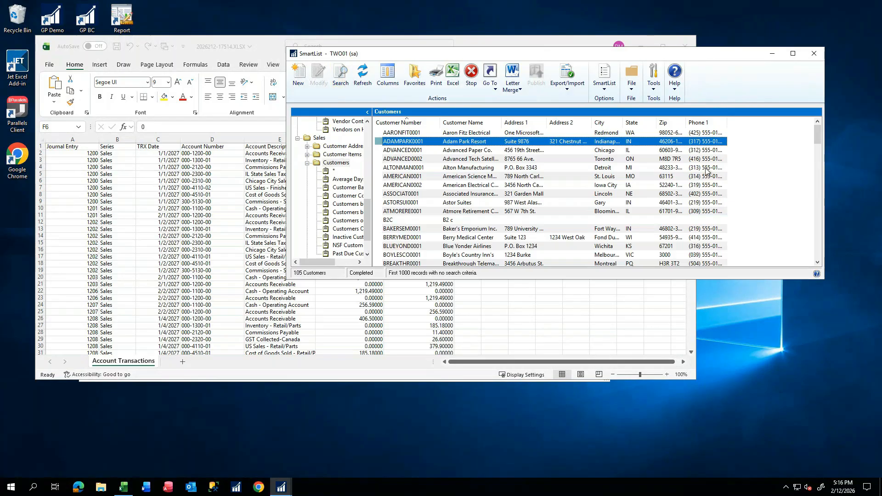
# Step: Display the default Vendors list under Purchasing in SmartList
pyautogui.scroll(3, 357, 182)
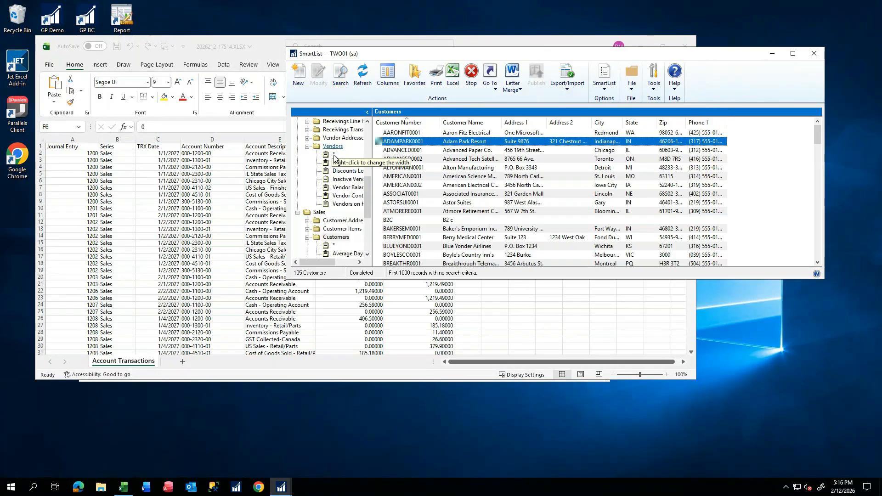
pyautogui.click(331, 147)
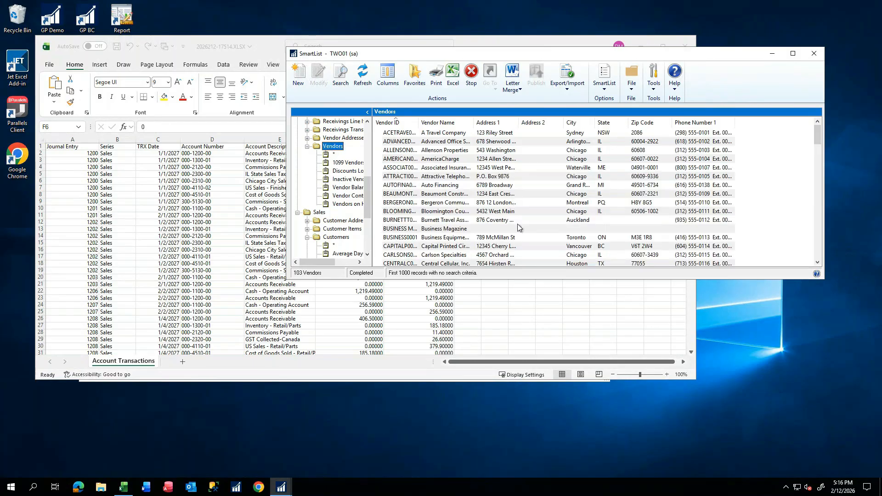
# Step: Search the SmartList Vendors list for records where State is equal to IL
pyautogui.click(403, 152)
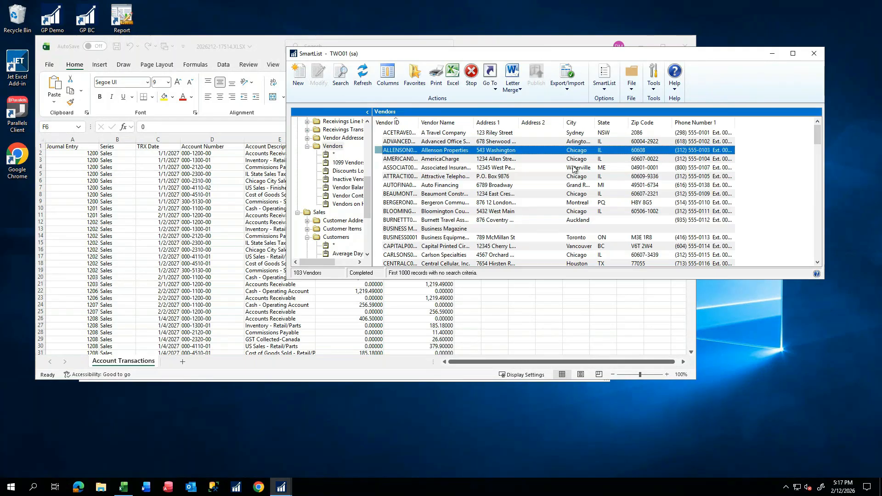
pyautogui.click(340, 76)
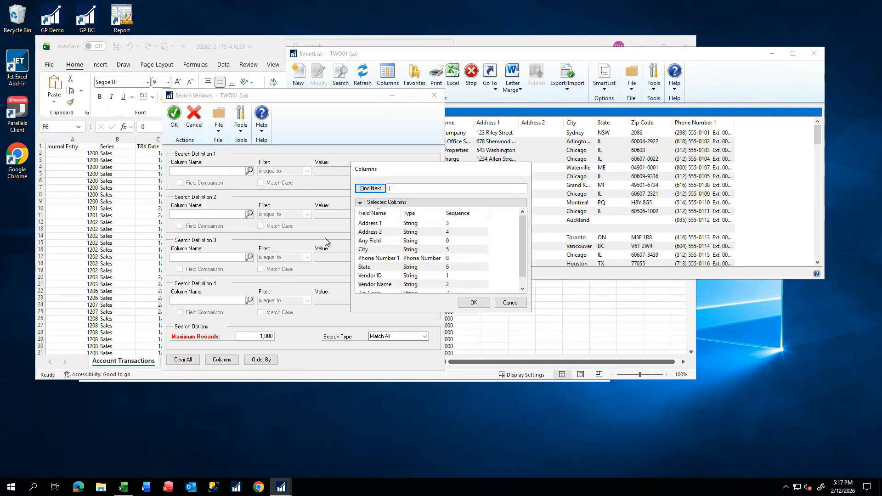
pyautogui.click(367, 267)
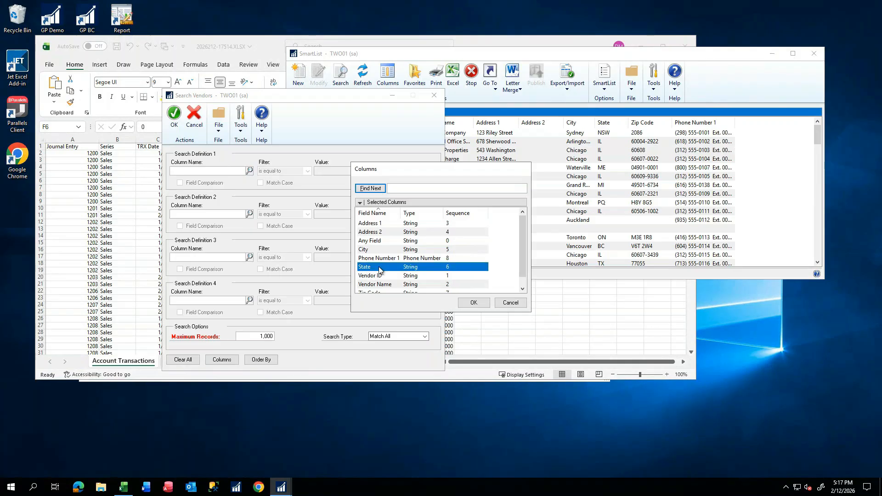
pyautogui.click(474, 303)
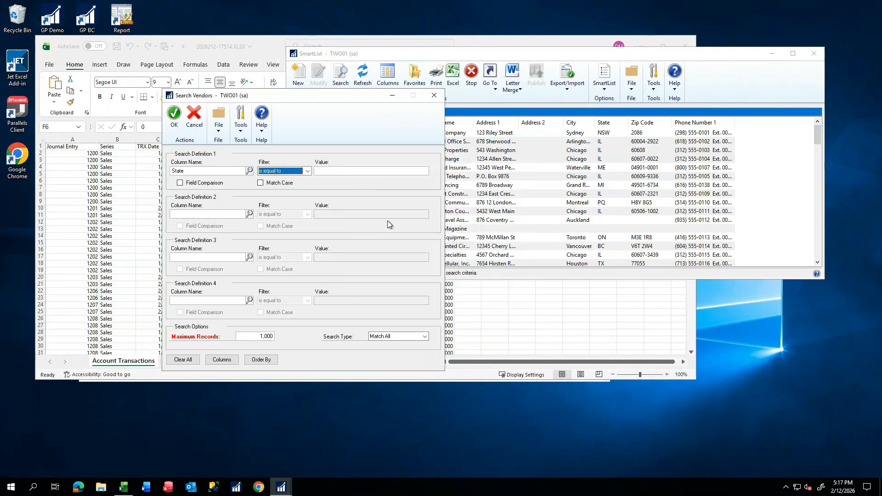
pyautogui.click(328, 171)
pyautogui.click(174, 115)
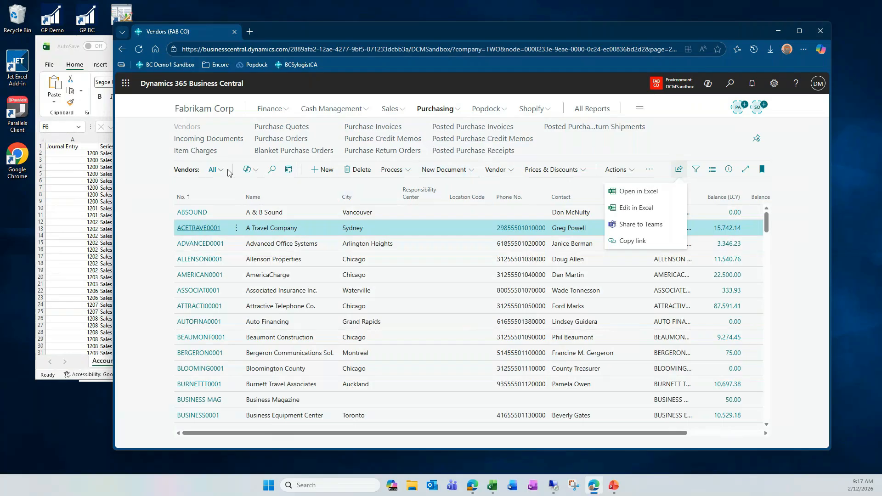
# Step: Switch to Business Central, open the Vendors list's filter pane, and browse the fields available for a new filter
pyautogui.click(697, 170)
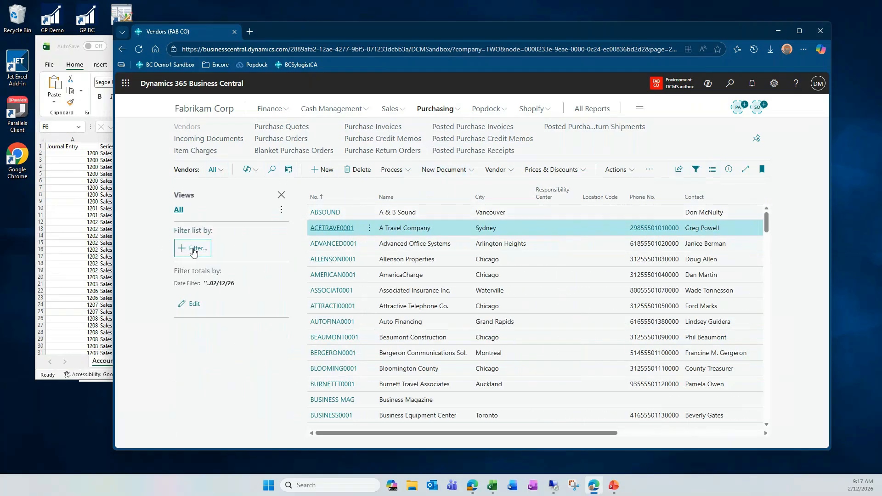
pyautogui.click(193, 250)
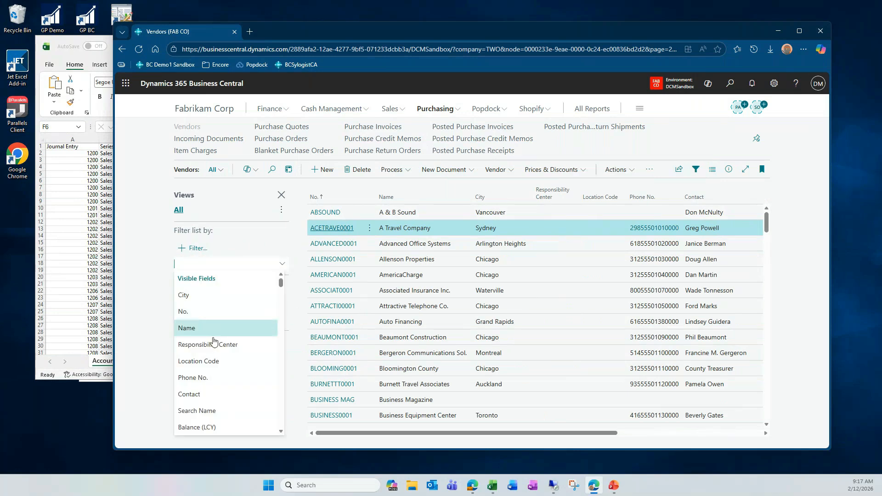
pyautogui.scroll(-3, 217, 374)
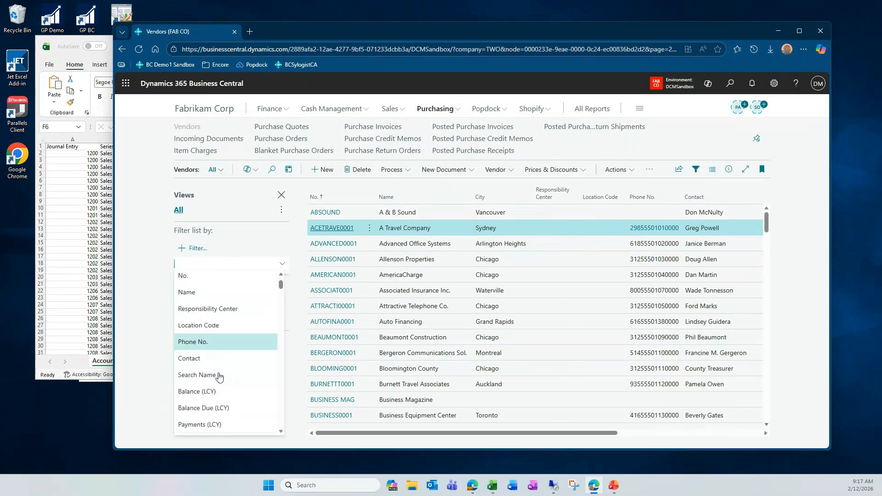
pyautogui.scroll(-5, 219, 378)
pyautogui.scroll(3, 215, 331)
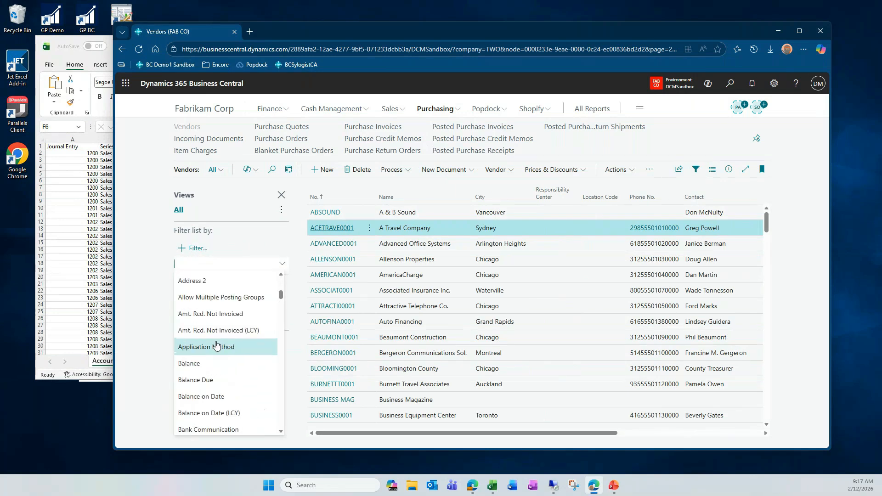
pyautogui.scroll(1, 217, 345)
pyautogui.scroll(-5, 216, 345)
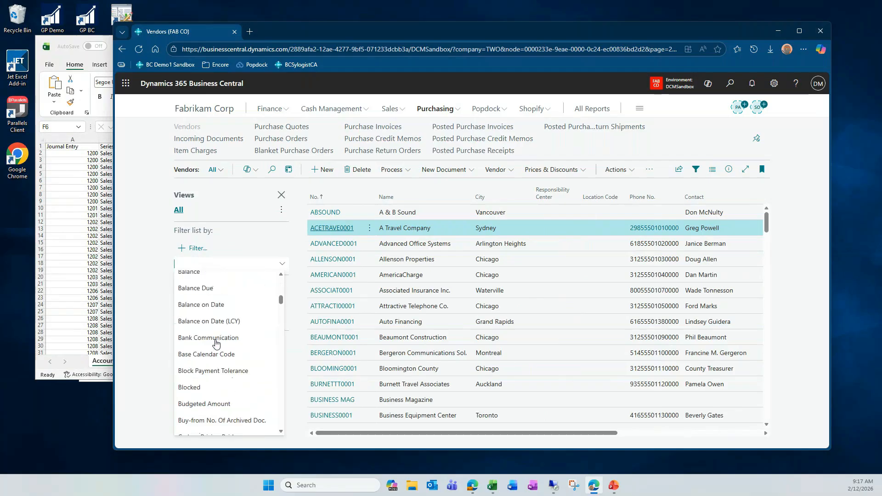
pyautogui.scroll(-3, 216, 344)
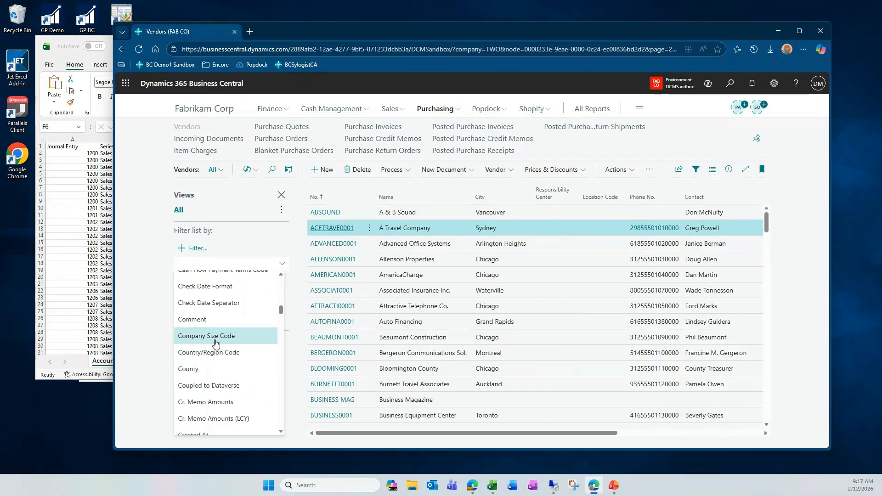
pyautogui.scroll(-8, 216, 344)
pyautogui.scroll(-7, 216, 344)
pyautogui.scroll(-4, 216, 344)
pyautogui.scroll(15, 215, 344)
pyautogui.scroll(2, 215, 343)
# Step: Filter the vendors list by City with the value Chicago
pyautogui.click(184, 299)
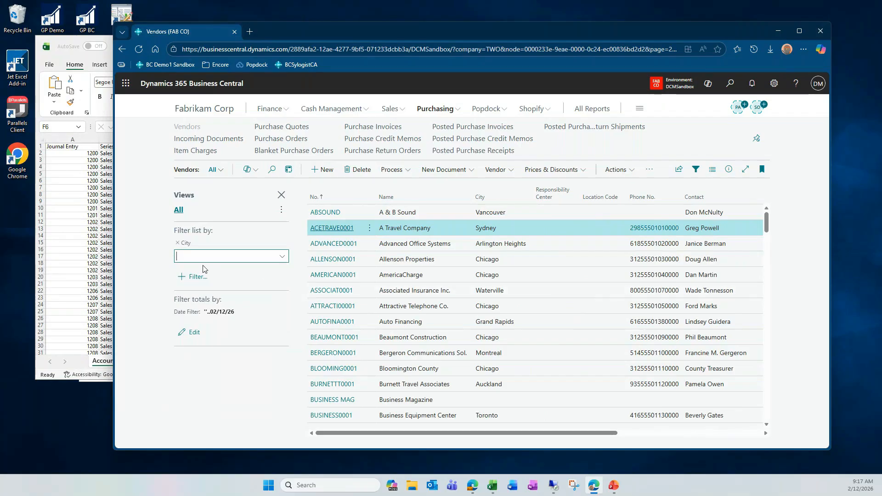
pyautogui.write('CHi')
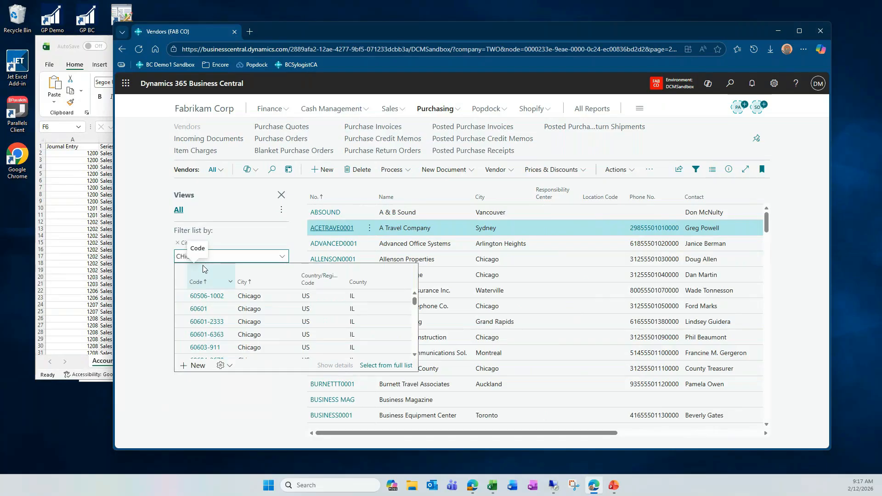
pyautogui.write('cago')
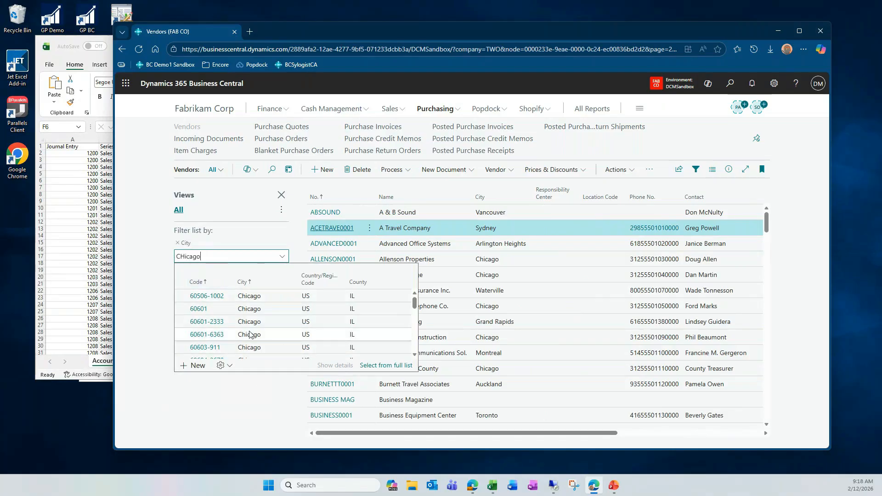
pyautogui.press('Return')
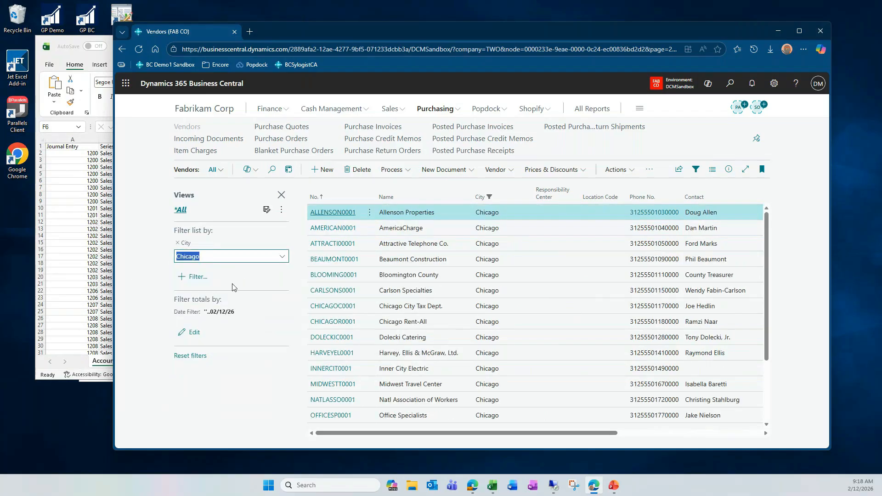
# Step: Review the filtered Chicago vendors, including their balance columns, and compare them with the Illinois vendors in SmartList
pyautogui.scroll(-3, 487, 366)
pyautogui.scroll(3, 490, 371)
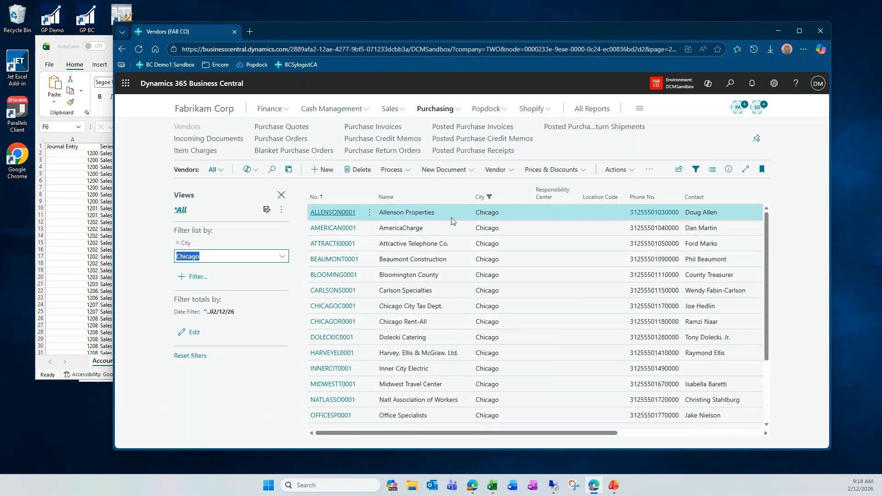
pyautogui.scroll(-3, 502, 374)
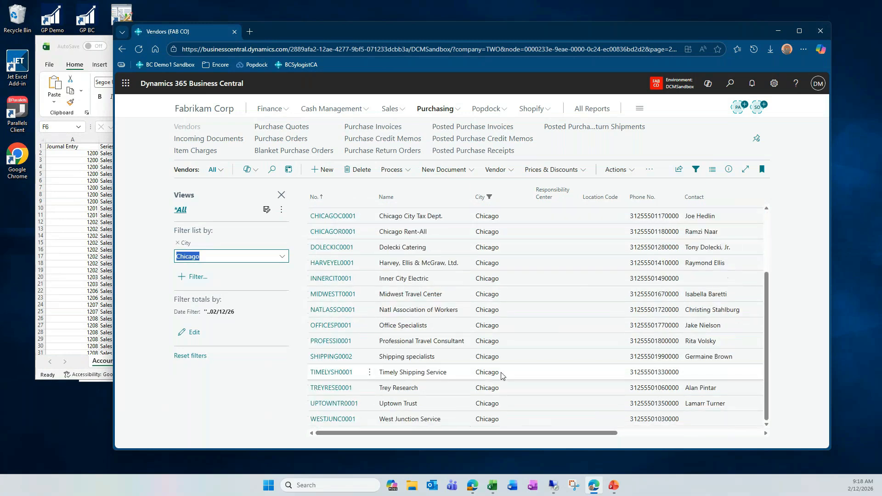
pyautogui.scroll(2, 498, 380)
pyautogui.scroll(2, 492, 349)
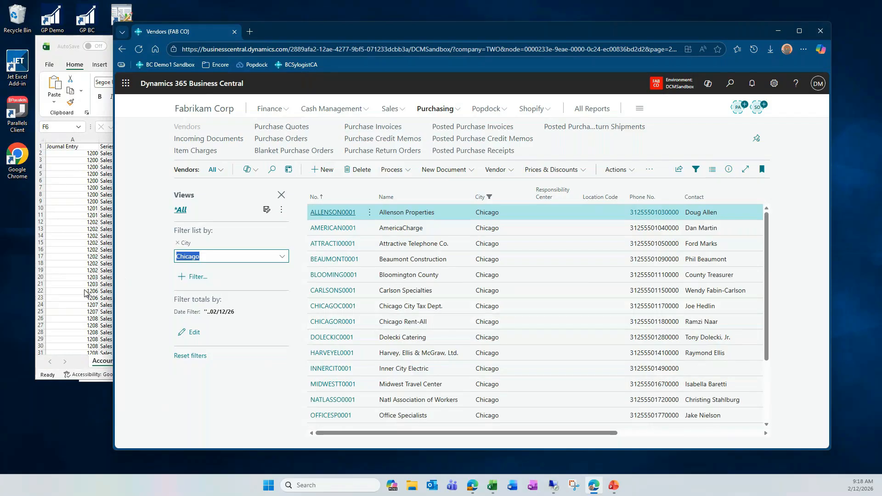
pyautogui.moveTo(432, 29); pyautogui.dragTo(463, 228)
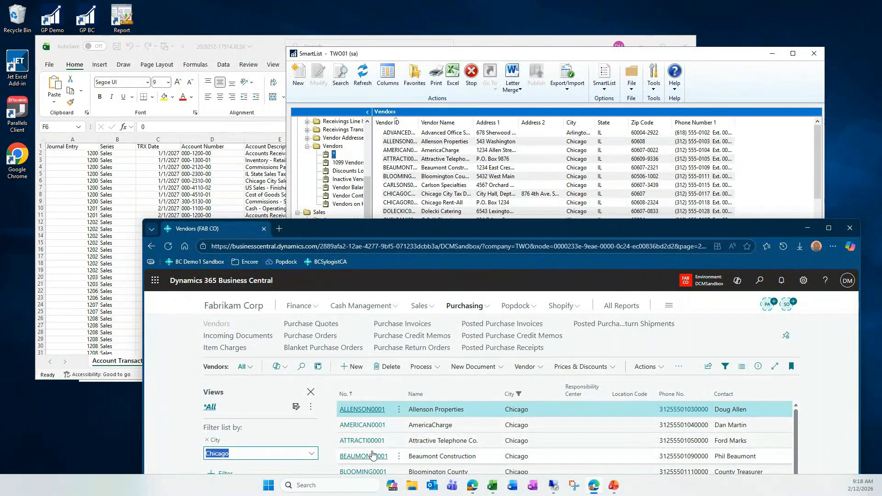
pyautogui.moveTo(542, 230); pyautogui.dragTo(531, 41)
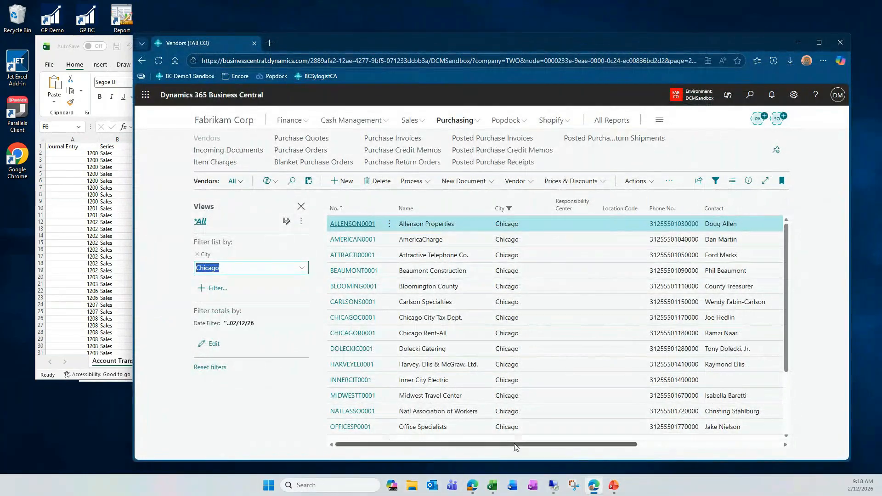
pyautogui.moveTo(517, 444); pyautogui.dragTo(661, 446)
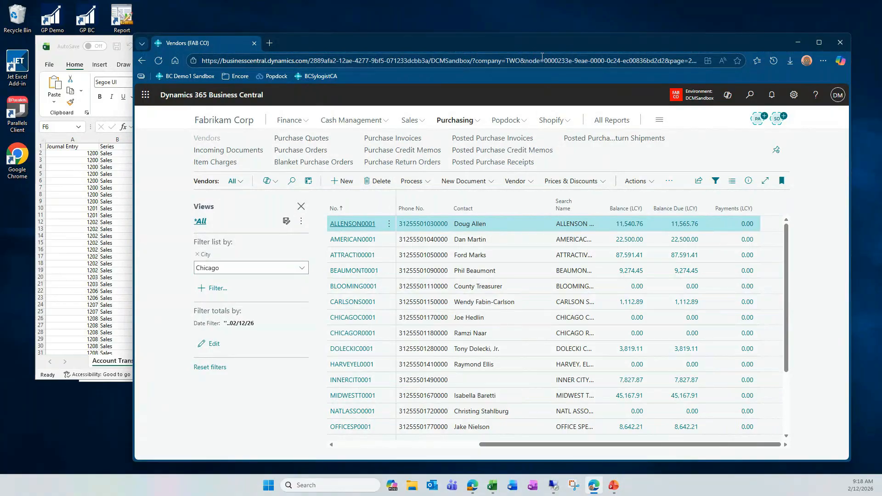
pyautogui.moveTo(544, 41); pyautogui.dragTo(538, 203)
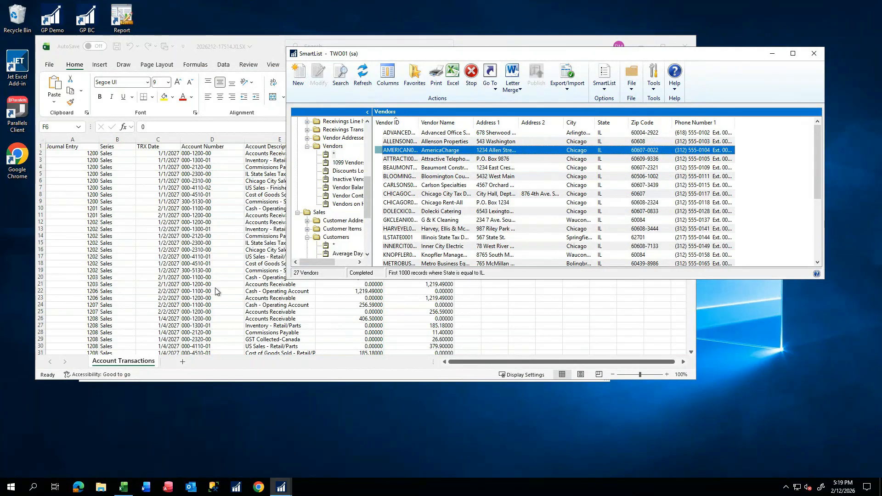
# Step: Minimize the exported Account Transactions workbook in Excel and close SmartList
pyautogui.click(267, 45)
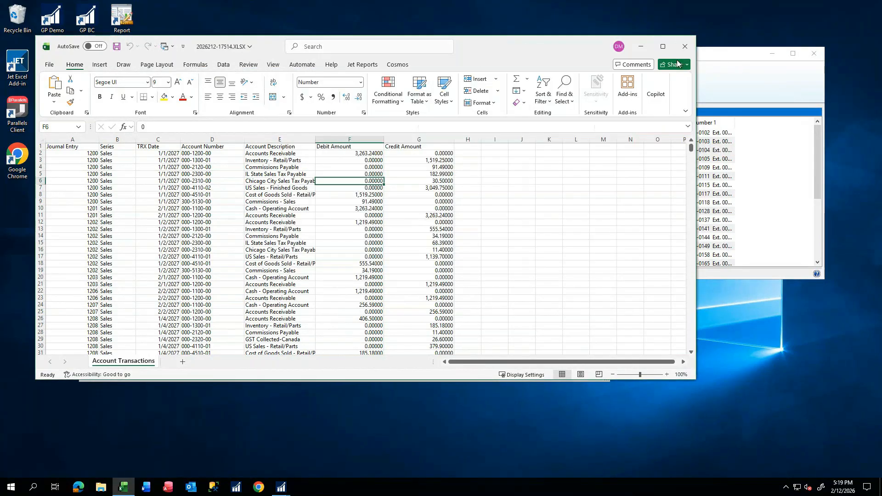
pyautogui.click(642, 48)
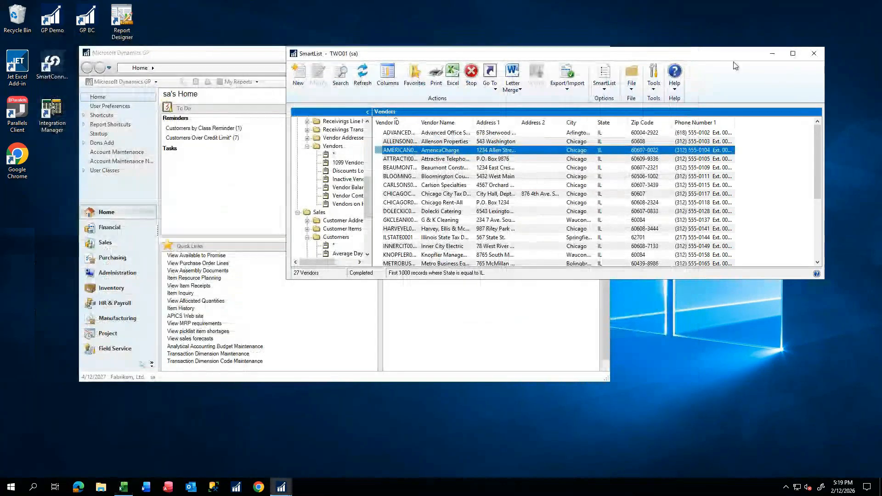
pyautogui.click(814, 53)
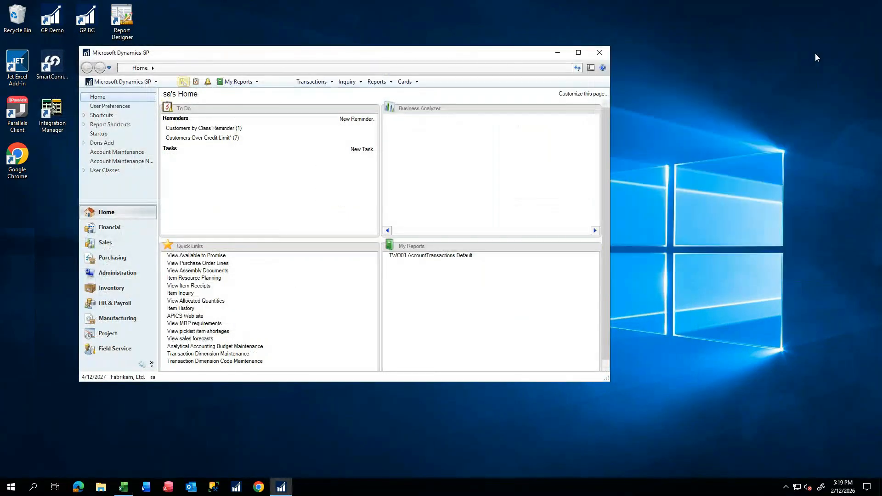
# Step: In Dynamics GP, open the Sales trial balance reports and choose the Historical Aged Trial Balance report
pyautogui.click(108, 242)
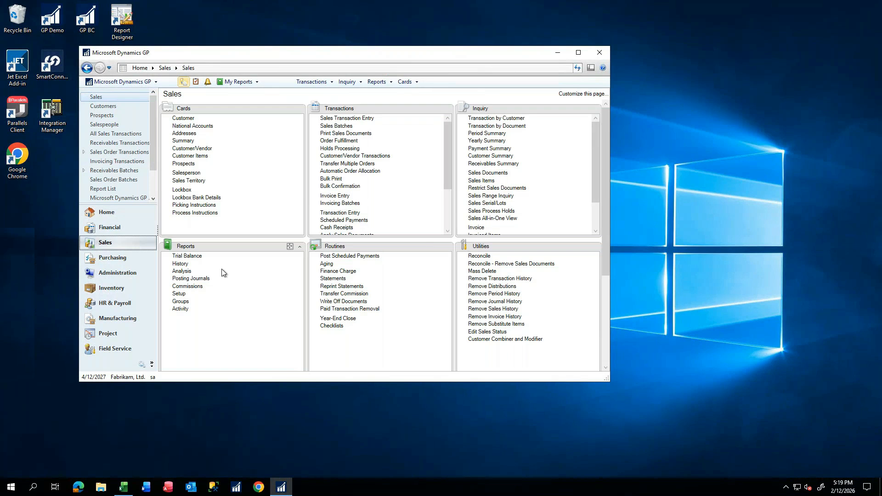
pyautogui.click(193, 260)
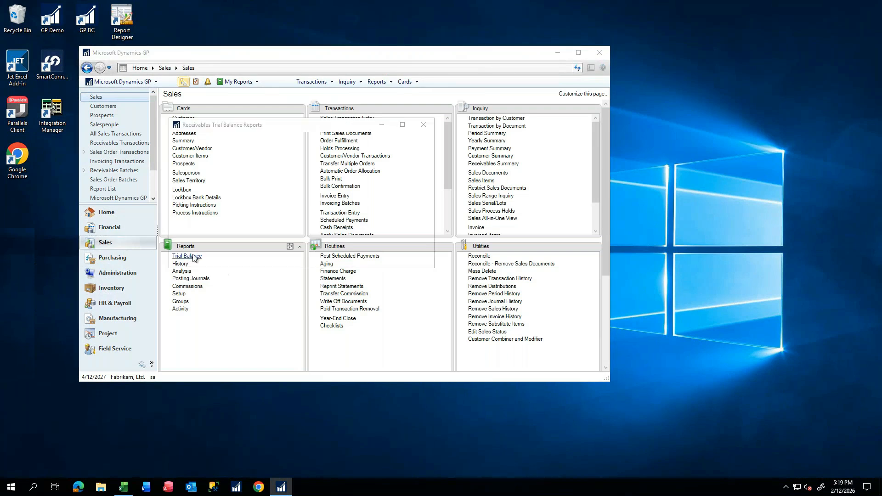
pyautogui.moveTo(343, 125); pyautogui.dragTo(679, 94)
pyautogui.click(622, 161)
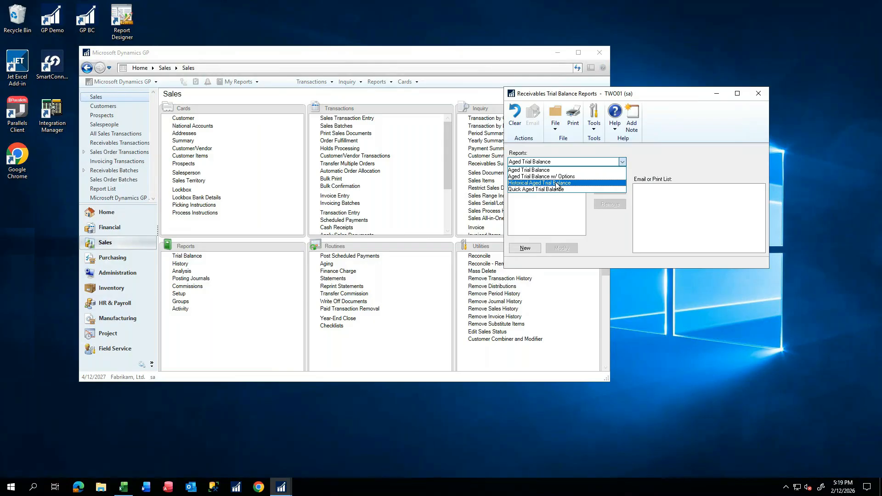
pyautogui.click(557, 184)
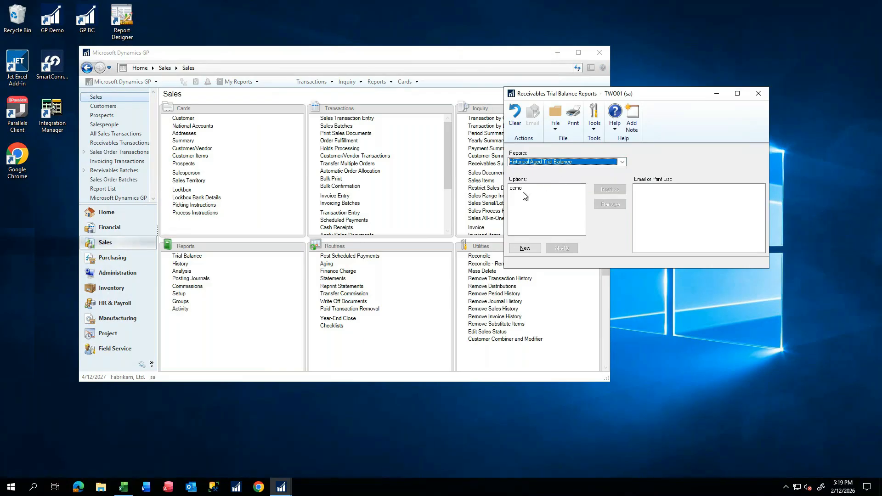
# Step: Create a Historical Aged Trial Balance report option named DEmo1 and set its print/age date to 4/30/2027
pyautogui.click(525, 248)
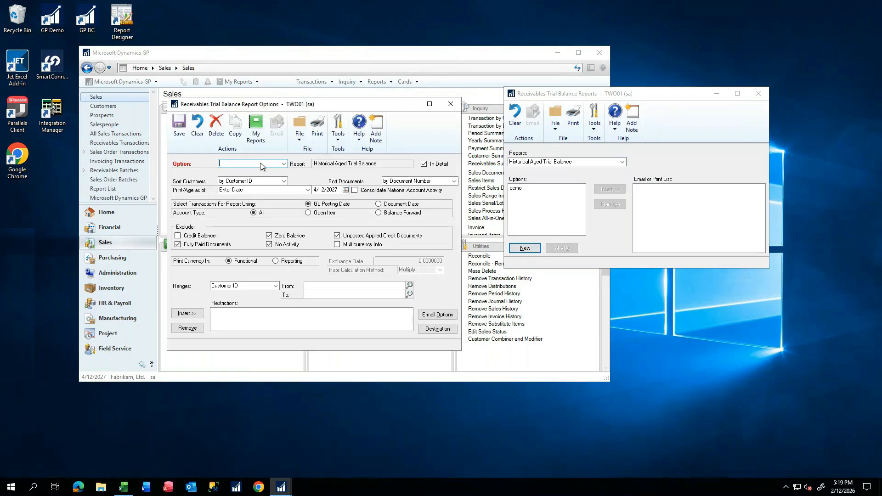
pyautogui.write('DEmo1')
pyautogui.press('Tab')
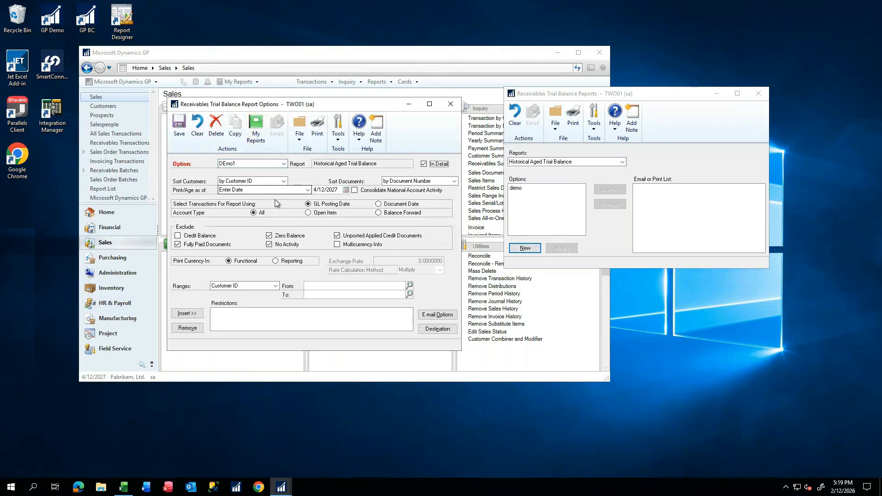
pyautogui.press('Tab')
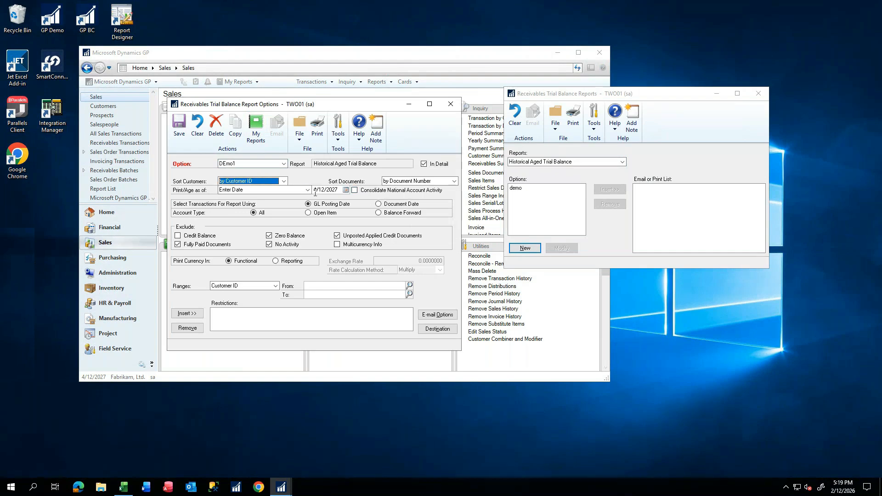
pyautogui.press('Tab')
pyautogui.press('Tab')
pyautogui.press('Tab')
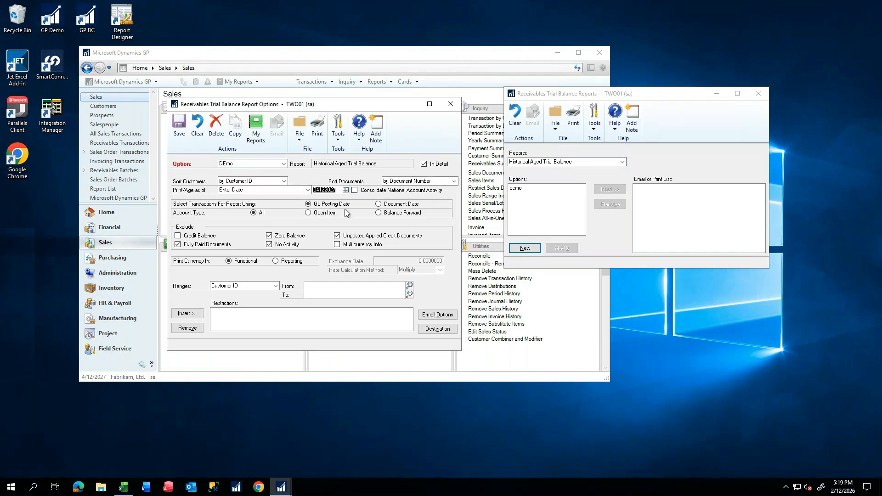
pyautogui.write('0')
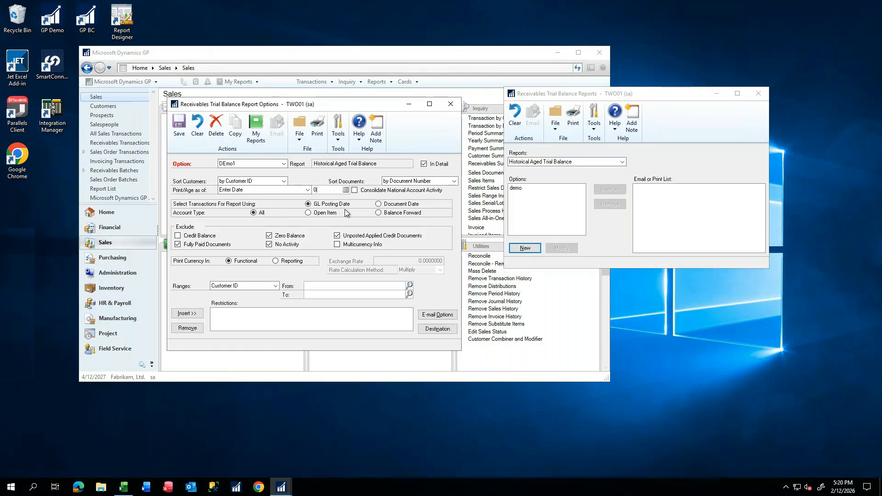
pyautogui.write('33027')
pyautogui.press('Tab')
# Step: Add a Date range restriction to the DEmo1 option, from the first date to 4/30/2027
pyautogui.click(256, 286)
pyautogui.moveTo(278, 310); pyautogui.dragTo(276, 324)
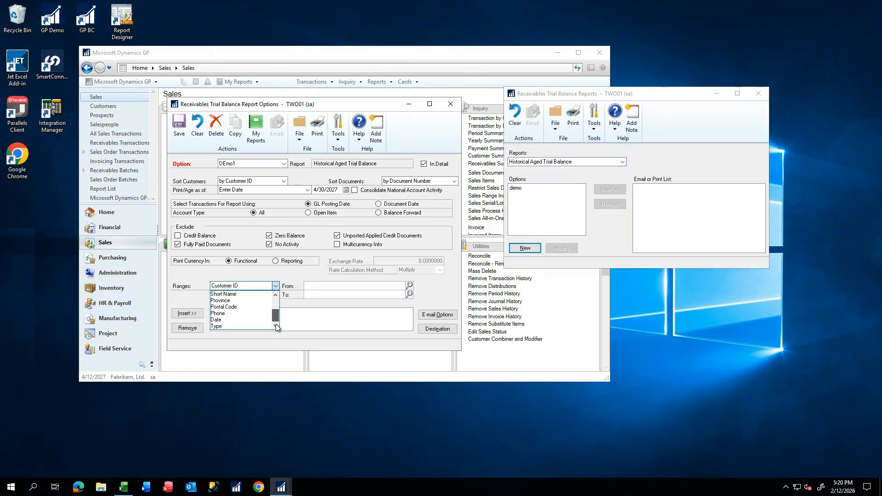
pyautogui.click(224, 324)
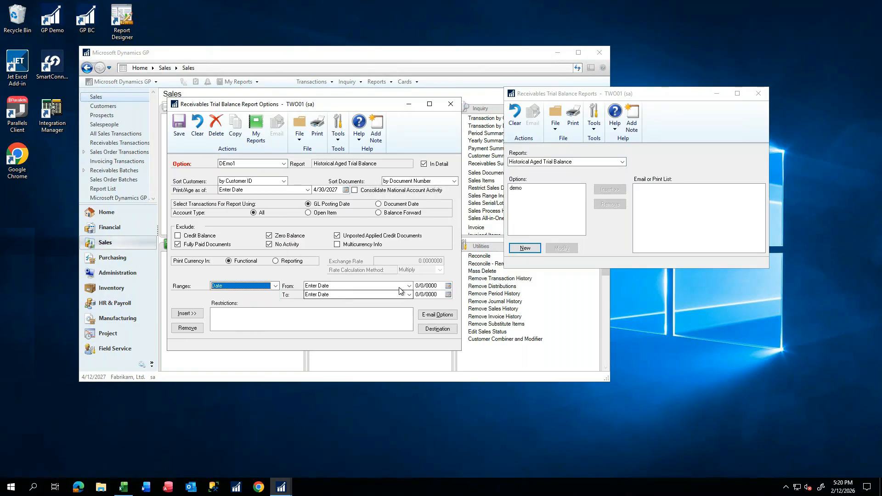
pyautogui.click(381, 294)
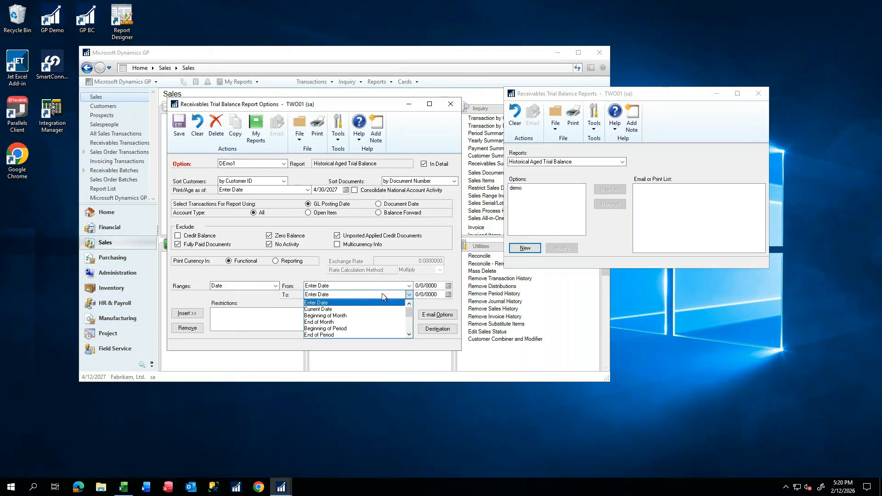
pyautogui.click(423, 295)
pyautogui.write('043027')
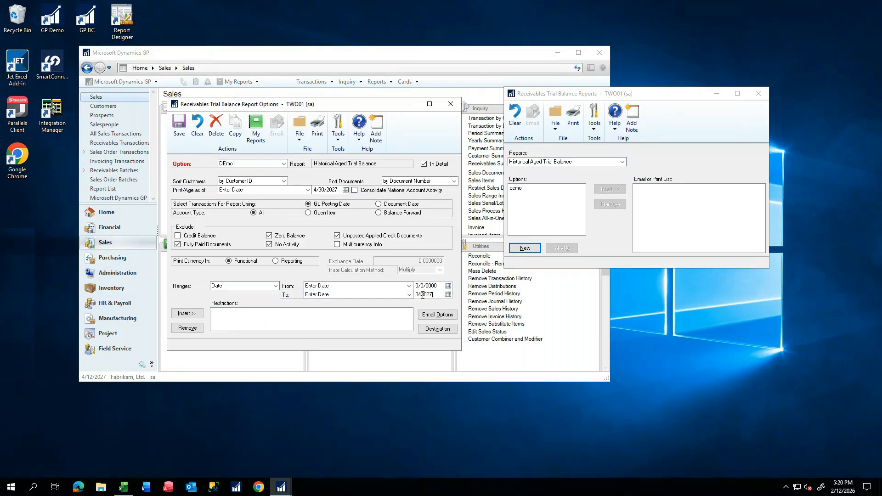
pyautogui.press('Tab')
pyautogui.click(176, 314)
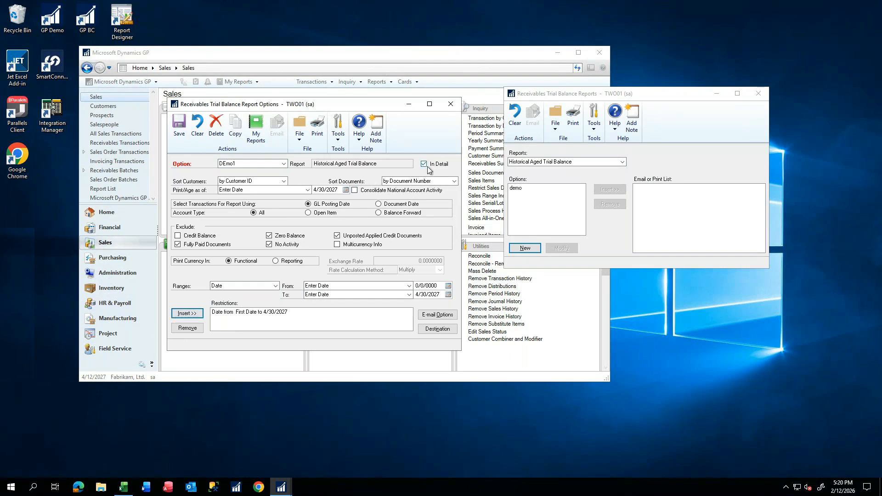
# Step: Set the DEmo1 report destination to Screen only instead of Printer, and run the historical aged trial balance
pyautogui.click(442, 330)
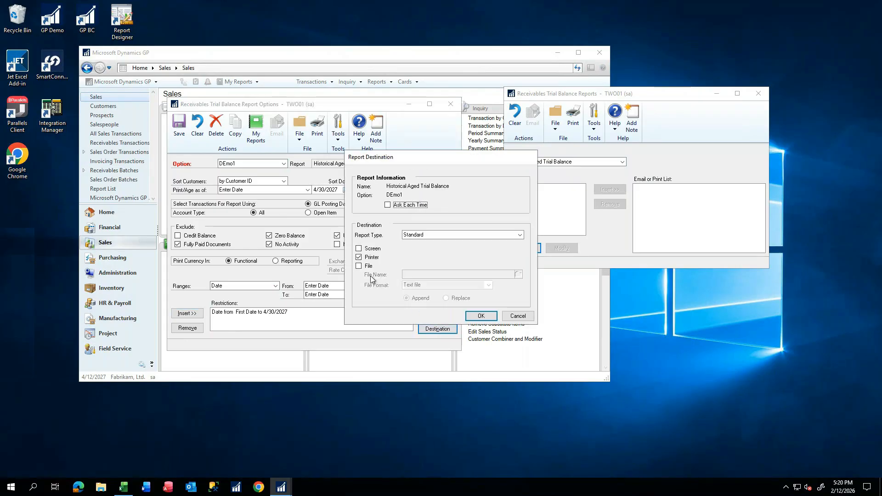
pyautogui.click(359, 248)
pyautogui.click(359, 258)
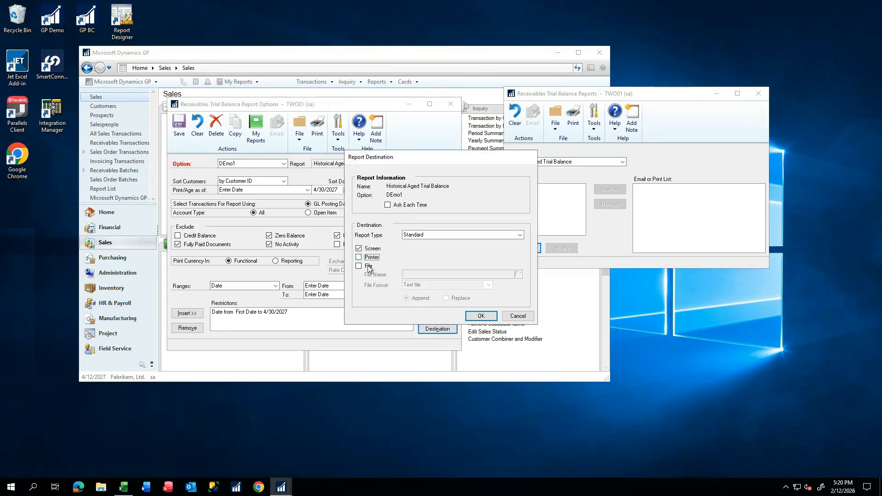
pyautogui.click(480, 317)
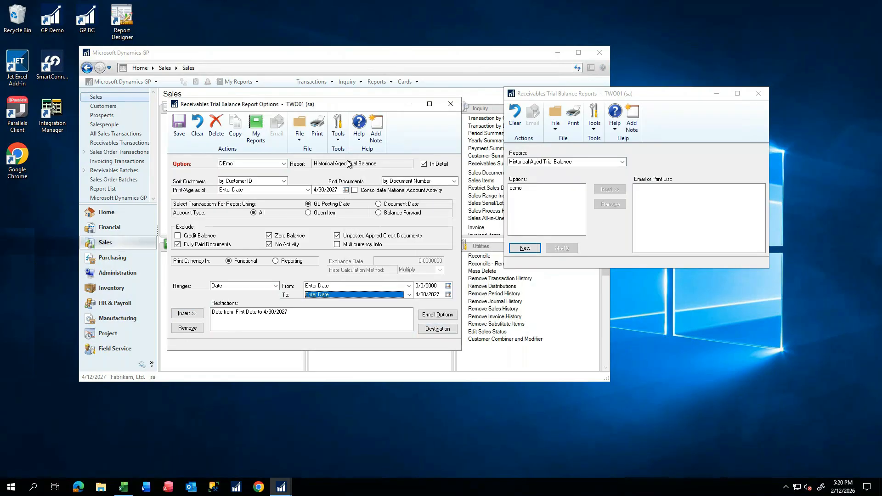
pyautogui.click(318, 123)
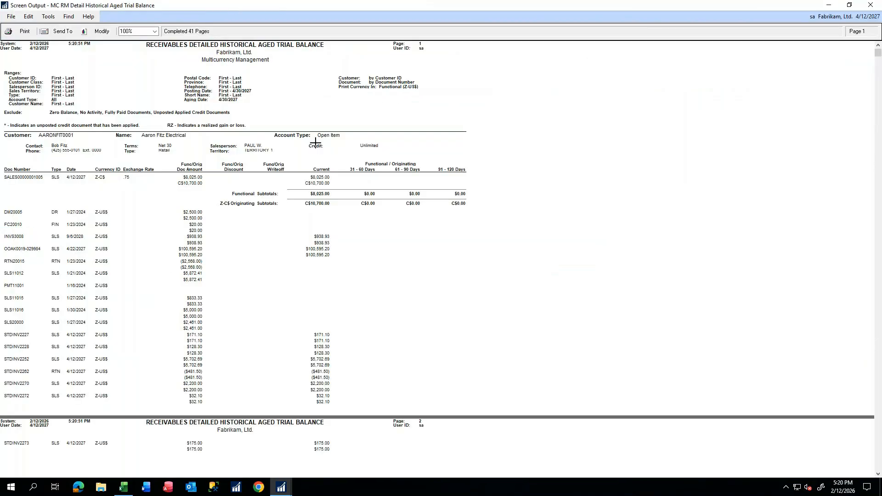
# Step: Examine the customer details and the grand totals at the end of the historical aged trial balance, and minimize the report output
pyautogui.scroll(-3, 260, 216)
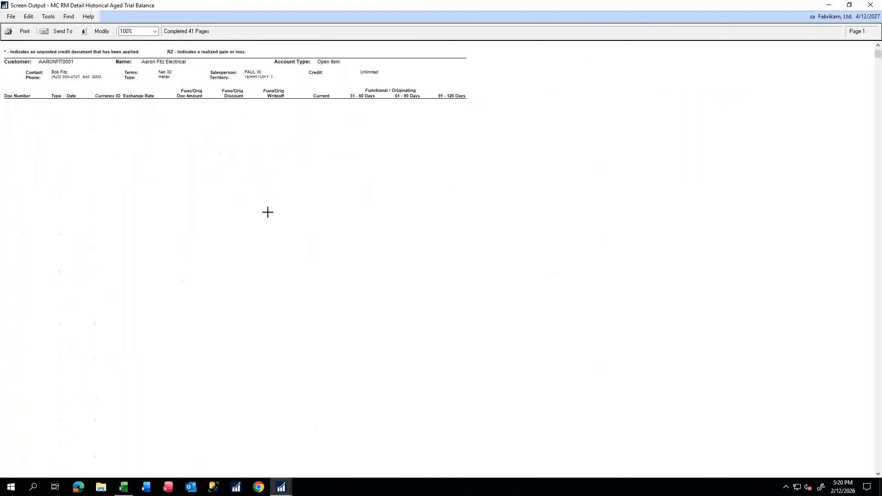
pyautogui.scroll(-1, 270, 210)
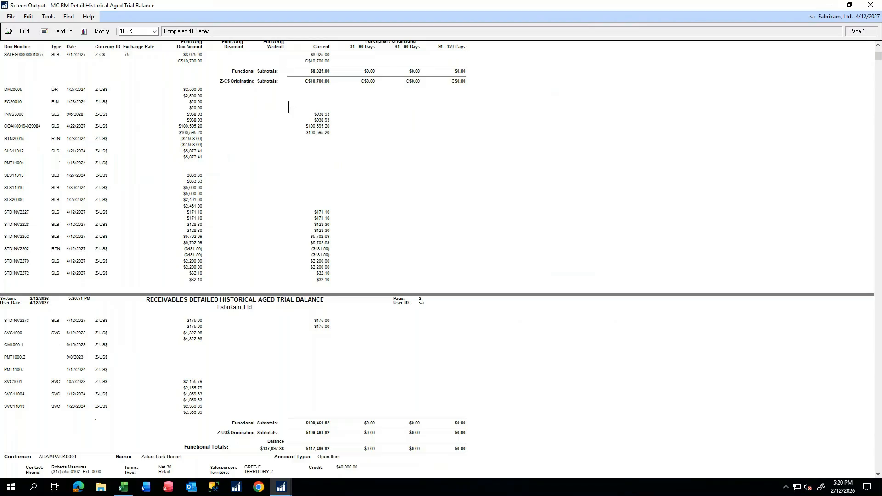
pyautogui.scroll(-2, 324, 175)
pyautogui.scroll(-1, 306, 335)
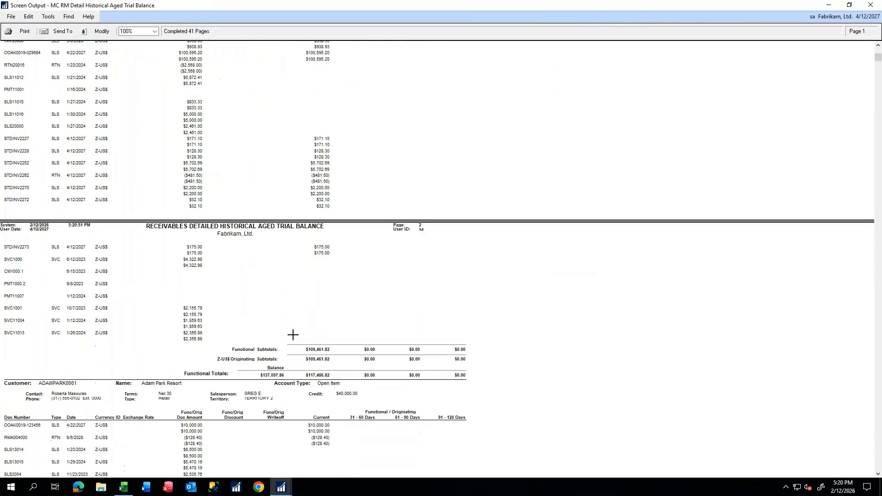
pyautogui.scroll(-7, 307, 340)
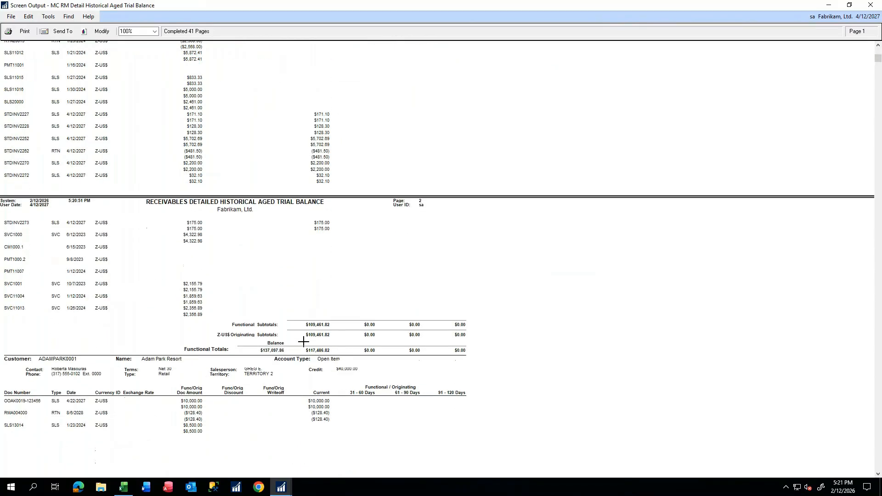
pyautogui.scroll(-2, 310, 338)
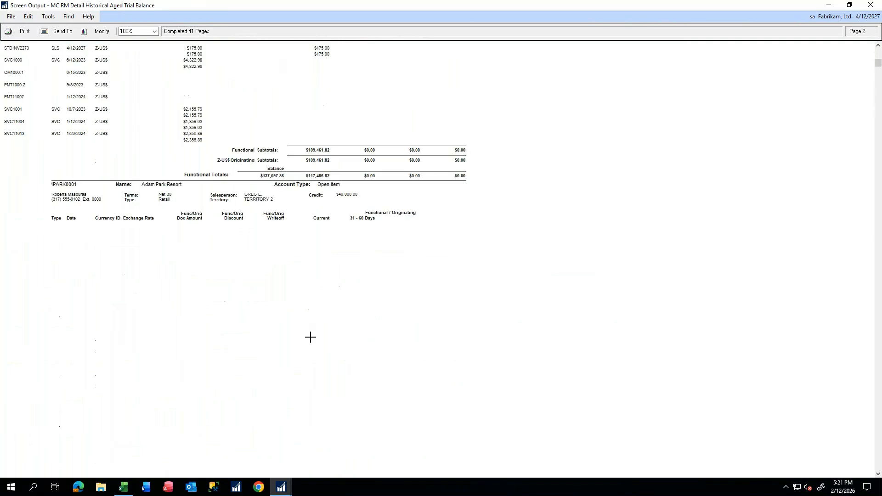
pyautogui.scroll(8, 592, 301)
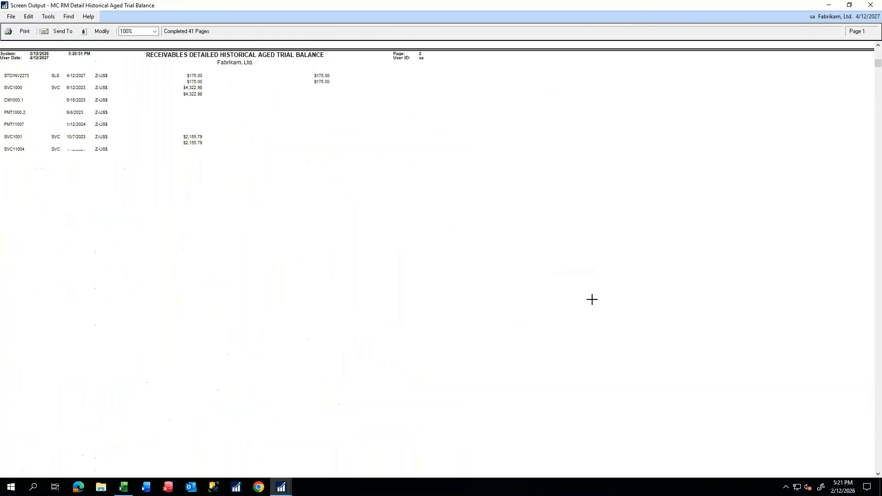
pyautogui.scroll(10, 565, 194)
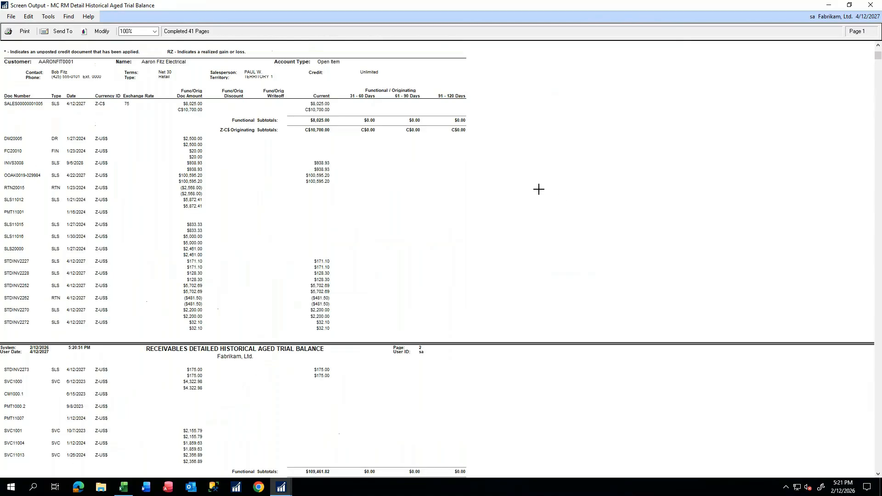
pyautogui.scroll(1, 537, 189)
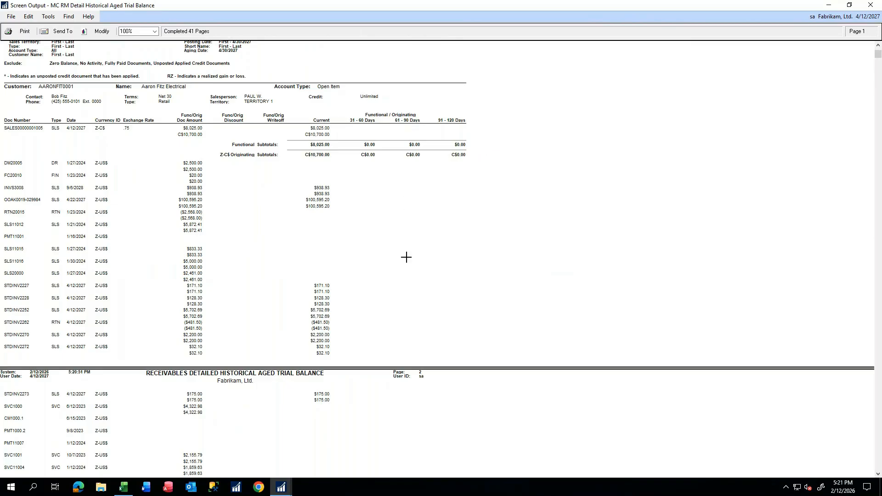
pyautogui.moveTo(878, 56); pyautogui.dragTo(878, 466)
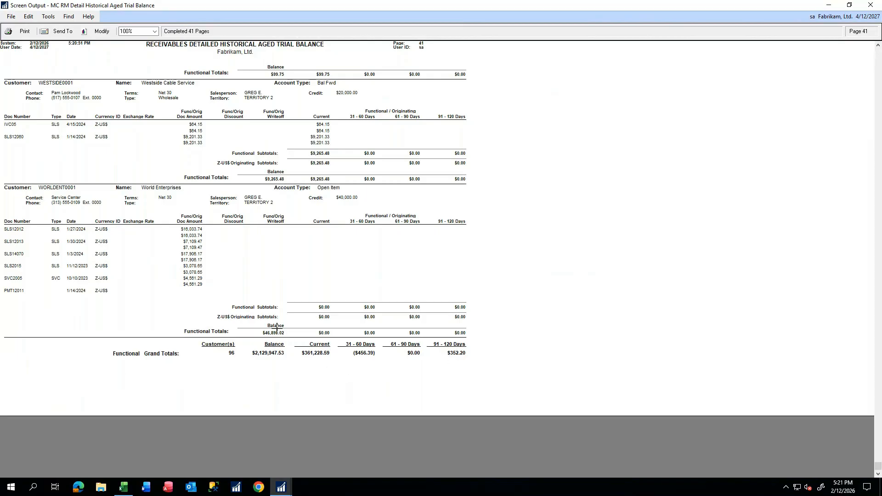
pyautogui.scroll(3, 269, 252)
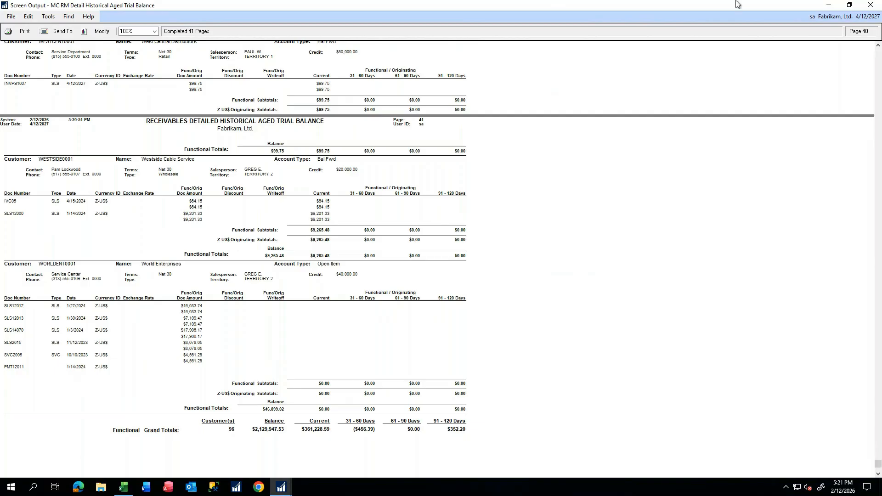
pyautogui.click(829, 8)
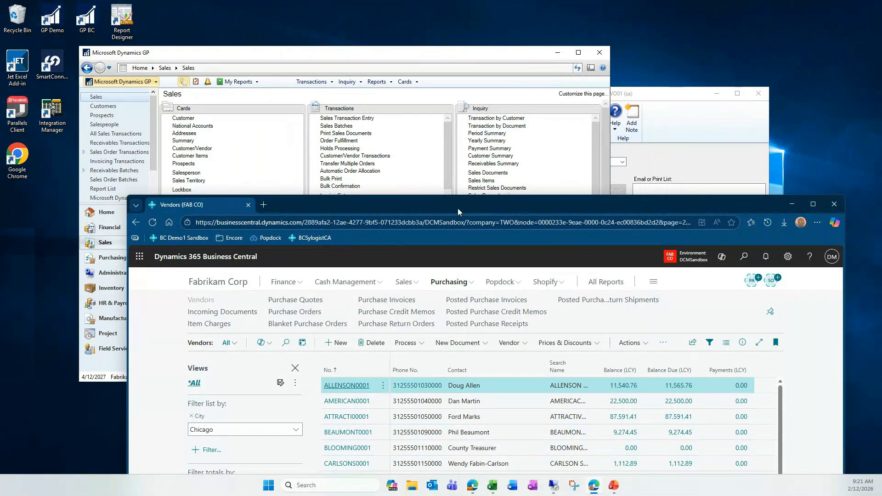
# Step: Switch to Business Central, search for "aged", and list all matching reports and analyses
pyautogui.moveTo(457, 205); pyautogui.dragTo(379, 29)
pyautogui.click(666, 79)
pyautogui.write('aged')
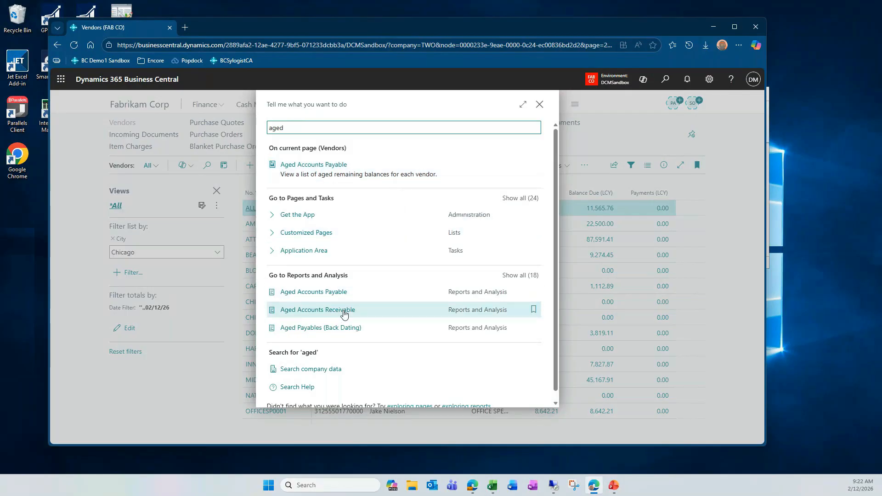
pyautogui.click(526, 277)
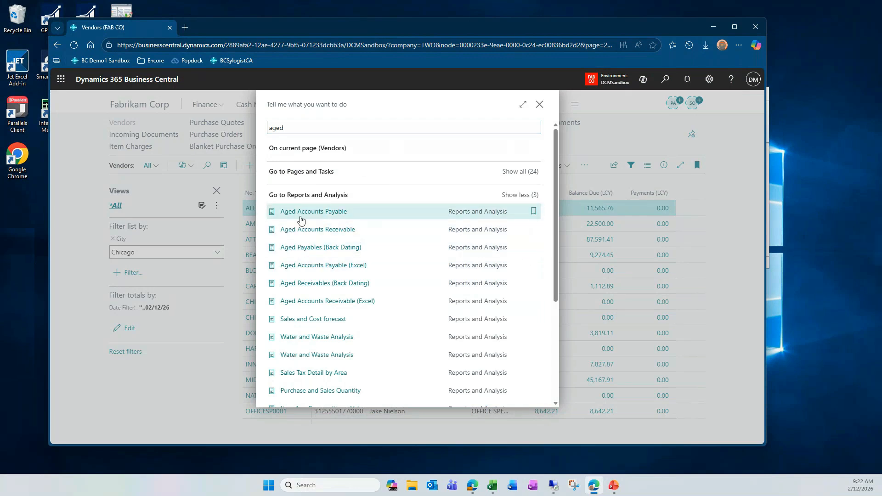
# Step: Narrow the search to "aged pay" and open the Aged Accounts Payable report
pyautogui.click(285, 127)
pyautogui.doubleClick(289, 132)
pyautogui.press('BackSpace')
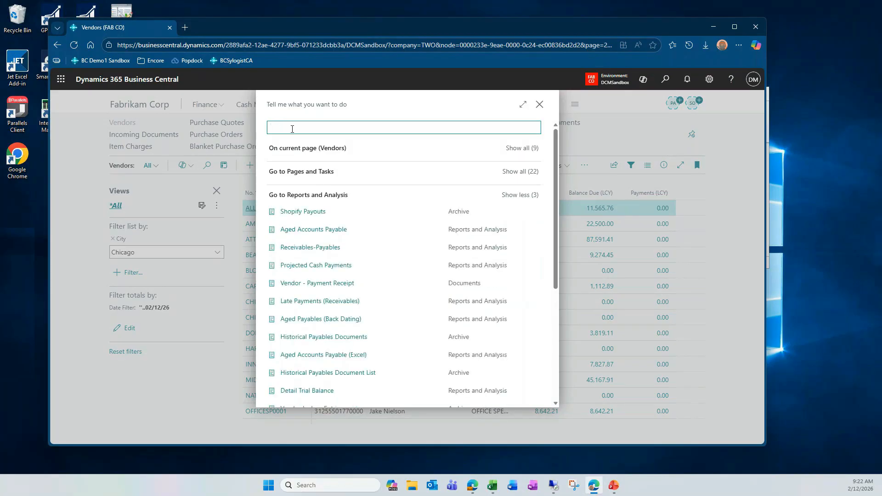
pyautogui.write('aged pay')
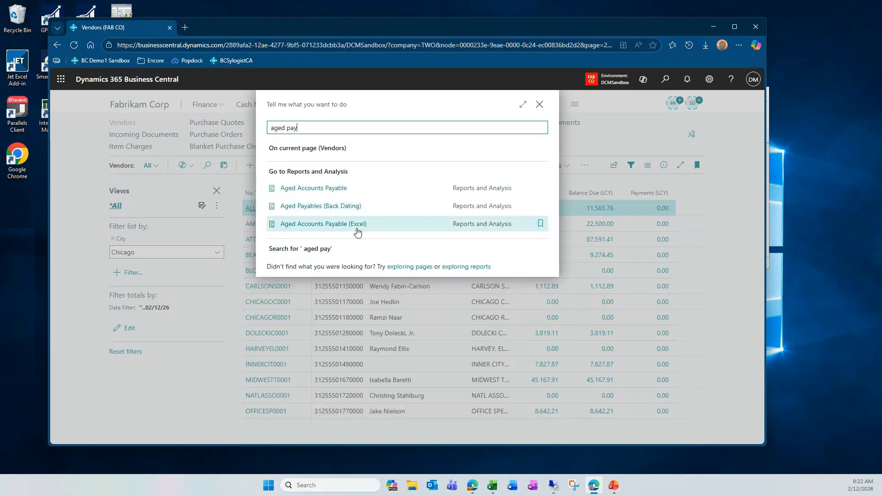
pyautogui.click(329, 189)
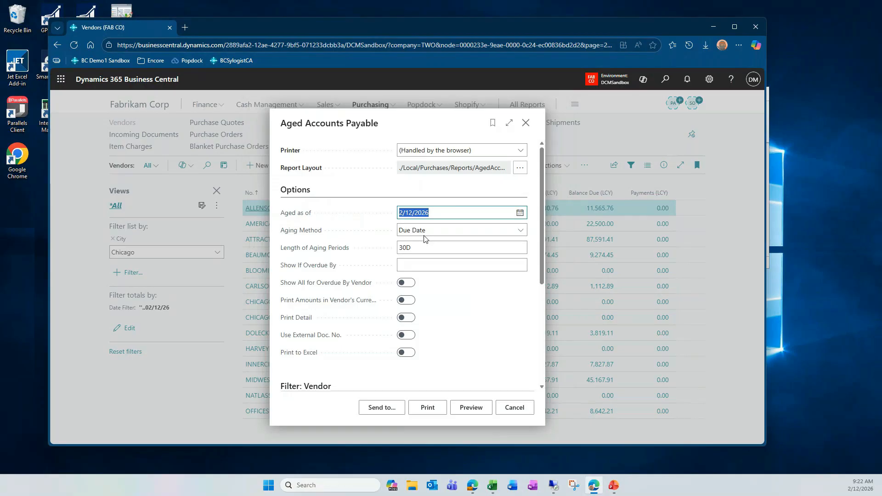
# Step: Set the Aged Accounts Payable report's aged-as-of date to 4/30/2027 and bring up its print view
pyautogui.write('043027')
pyautogui.press('Tab')
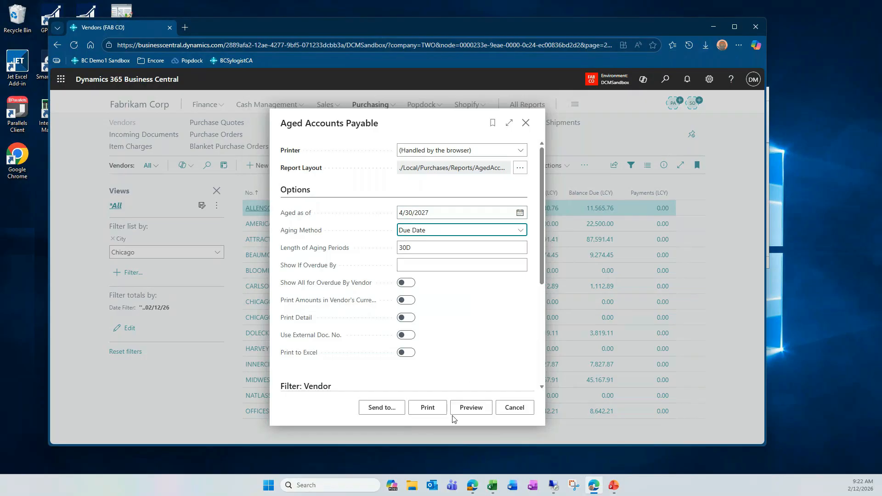
pyautogui.click(426, 407)
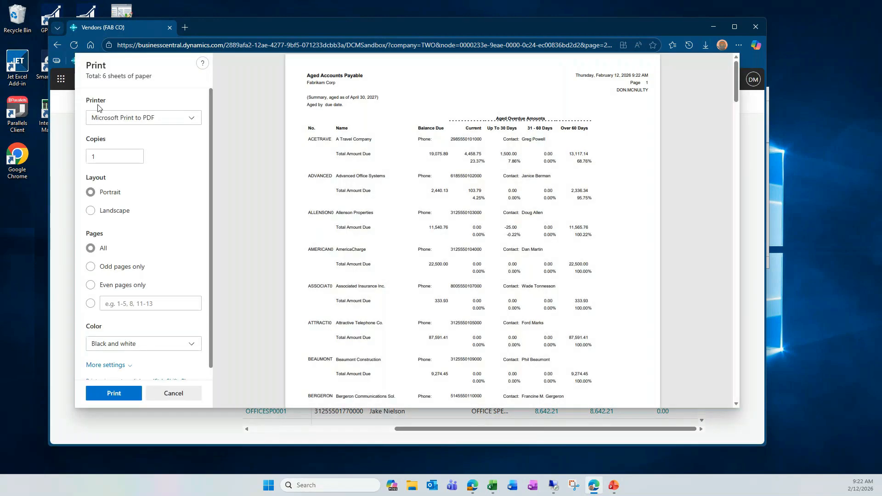
# Step: Review the vendor aging pages of the Aged Accounts Payable print view and cancel the printing
pyautogui.scroll(-6, 416, 153)
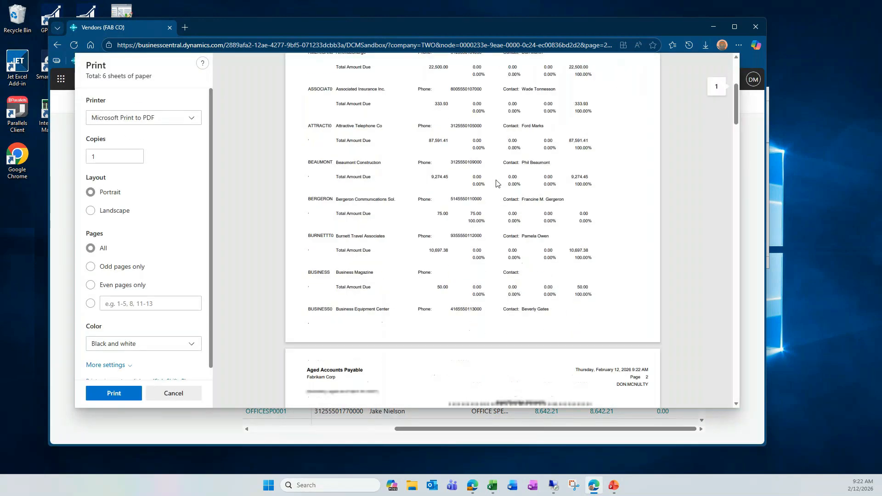
pyautogui.scroll(-10, 497, 181)
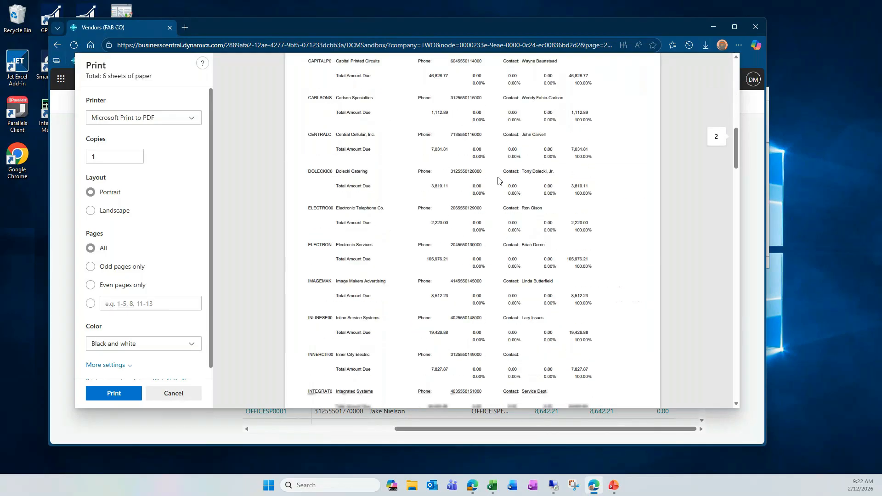
pyautogui.scroll(-5, 499, 181)
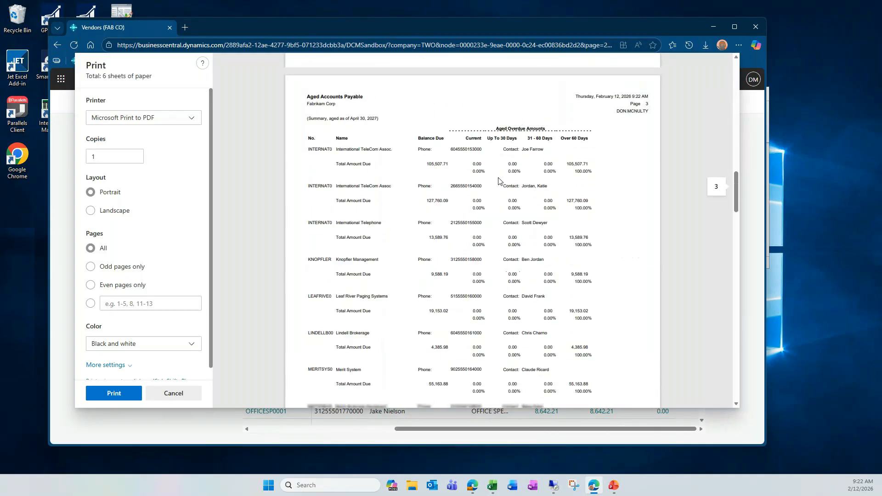
pyautogui.scroll(-9, 499, 181)
pyautogui.scroll(-4, 499, 181)
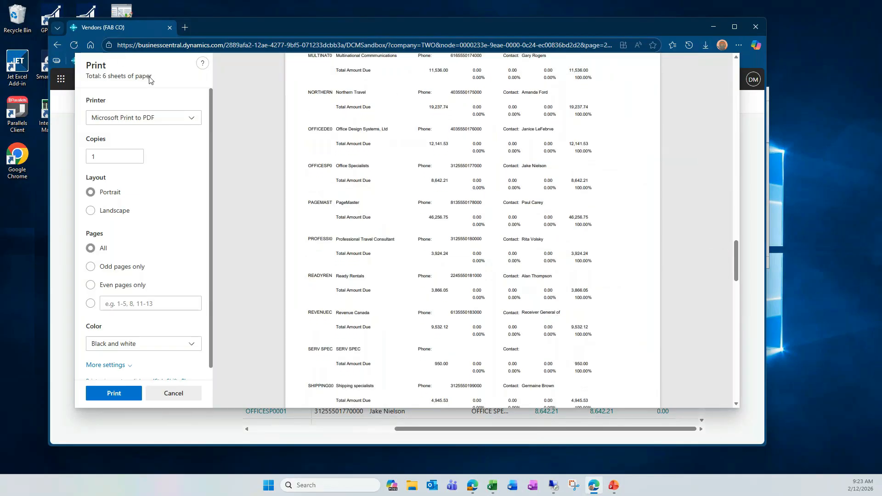
pyautogui.click(184, 396)
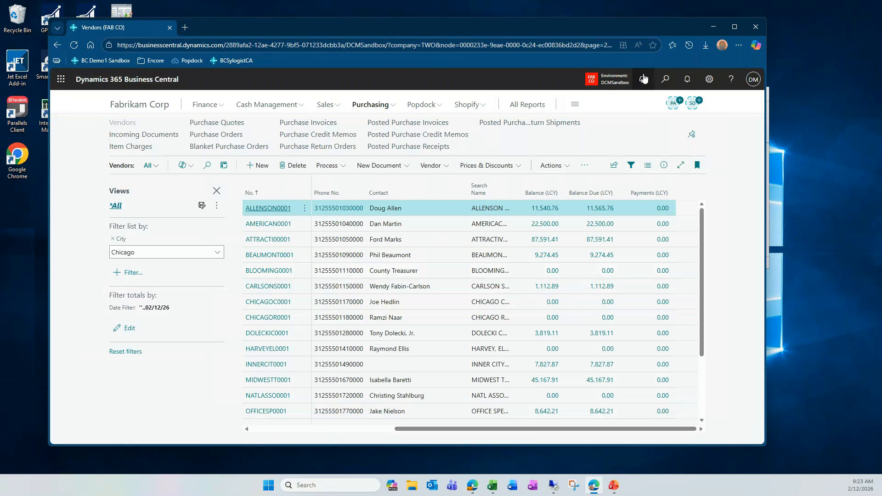
# Step: Return to the Fabrikam Corp home page, search for "aged a", and show all matches on the current page
pyautogui.click(156, 112)
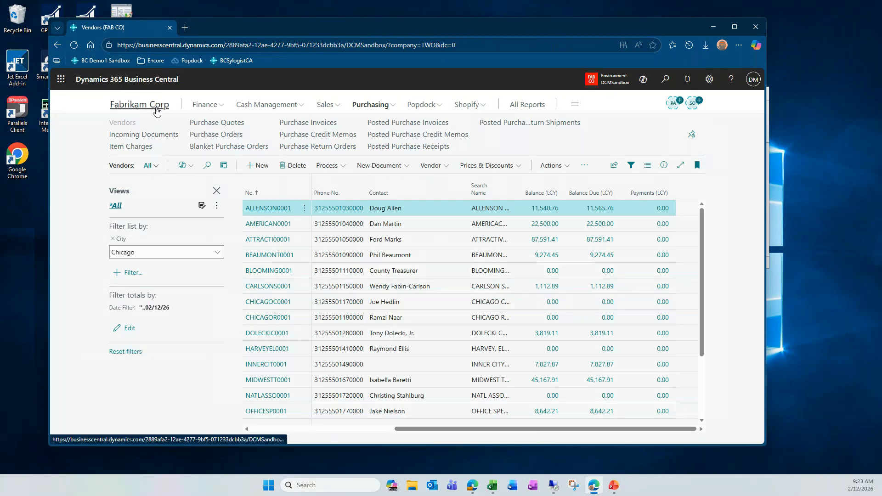
pyautogui.click(666, 80)
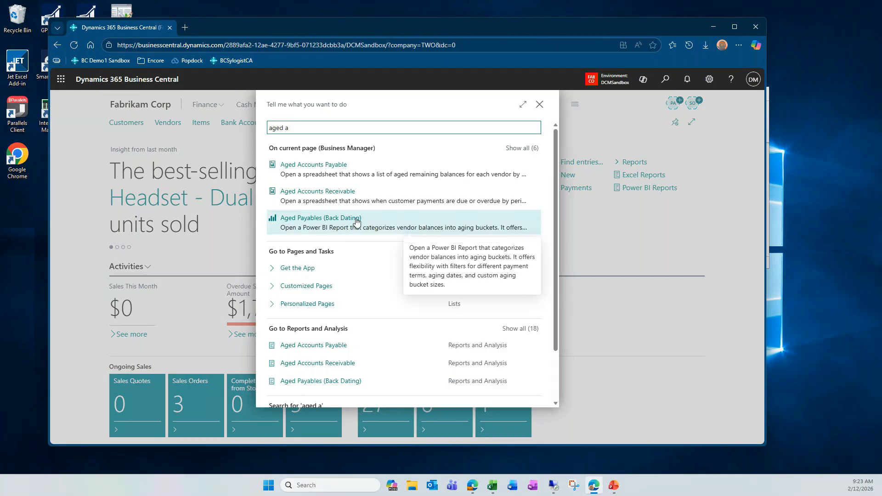
pyautogui.click(522, 149)
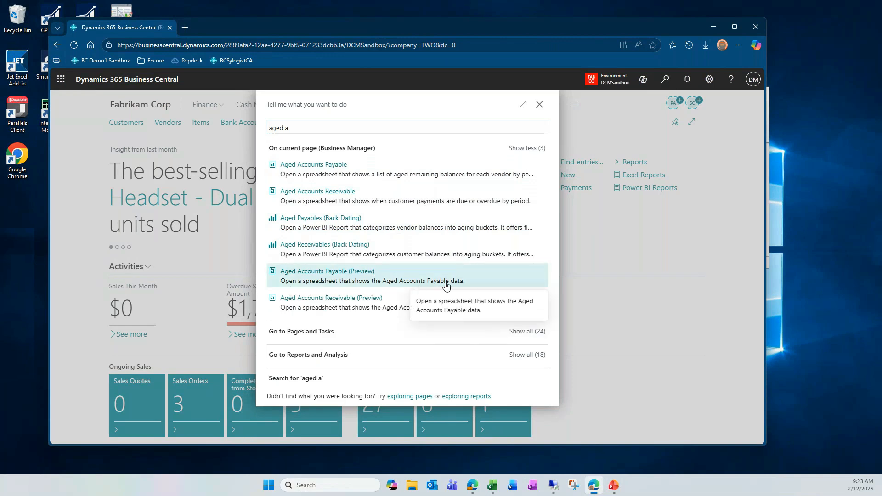
# Step: Download the Aged Accounts Payable (Preview) report with its last used options and open the resulting Excel workbook
pyautogui.click(338, 273)
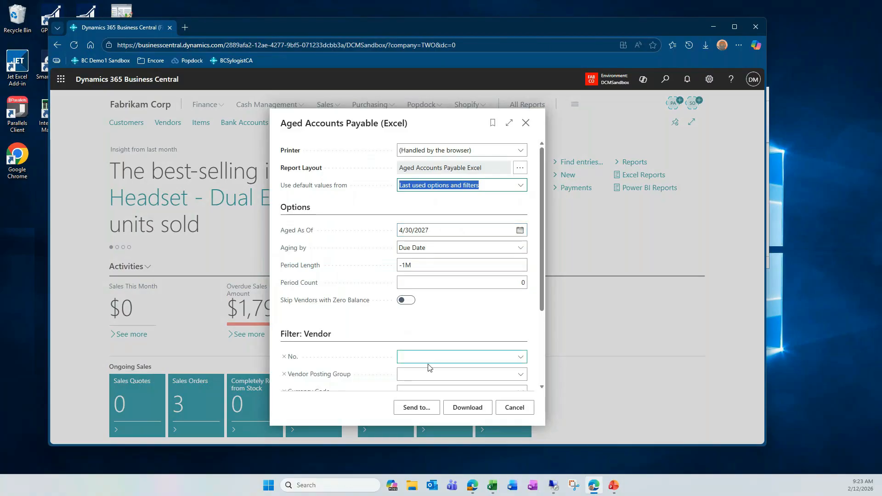
pyautogui.click(469, 412)
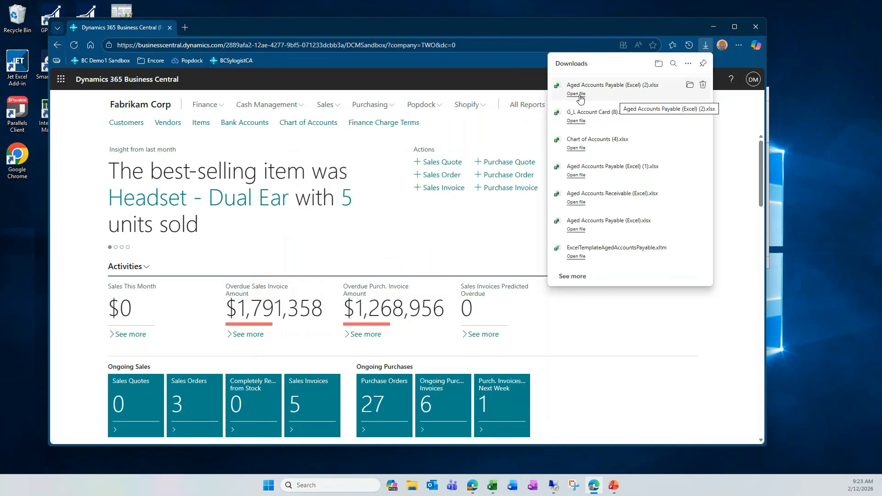
pyautogui.click(577, 94)
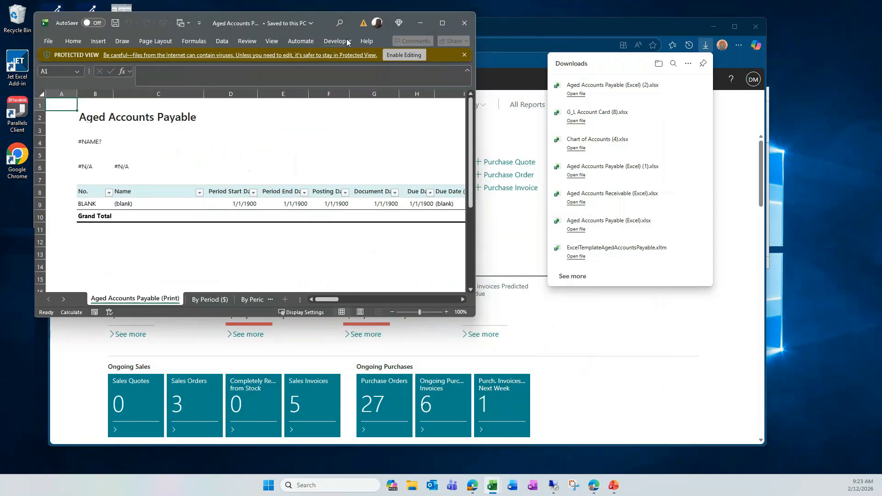
# Step: Enable editing and external data content in the Aged Accounts Payable workbook and maximize its window
pyautogui.click(404, 55)
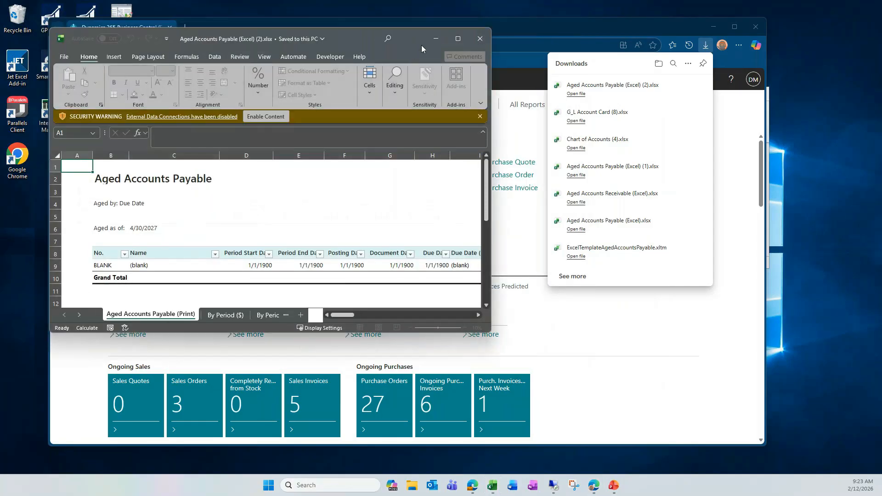
pyautogui.click(458, 41)
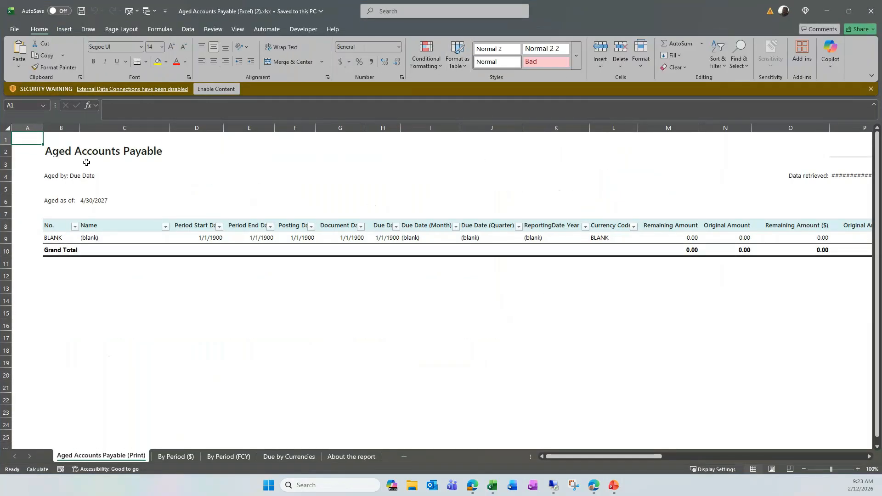
pyautogui.click(204, 89)
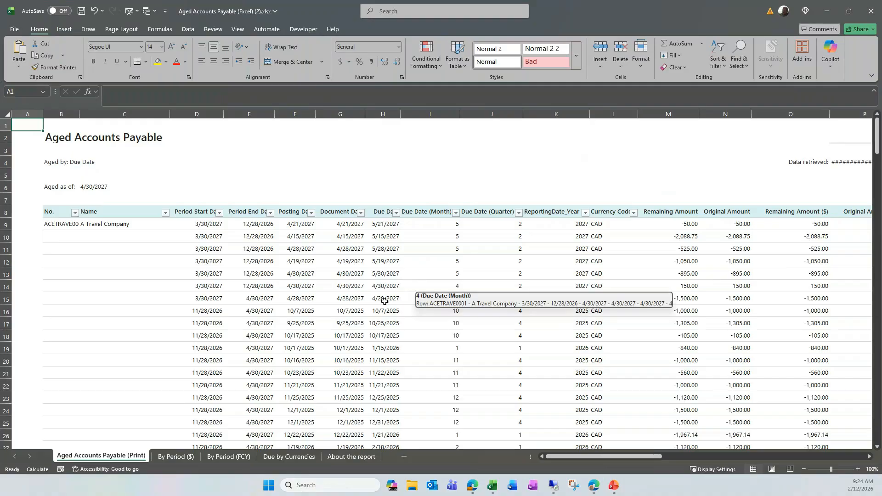
# Step: Examine the vendor rows, dates and remaining amounts on the Aged Accounts Payable (Print) sheet
pyautogui.scroll(-9, 387, 302)
pyautogui.scroll(-20, 375, 298)
pyautogui.scroll(-20, 376, 297)
pyautogui.scroll(20, 375, 297)
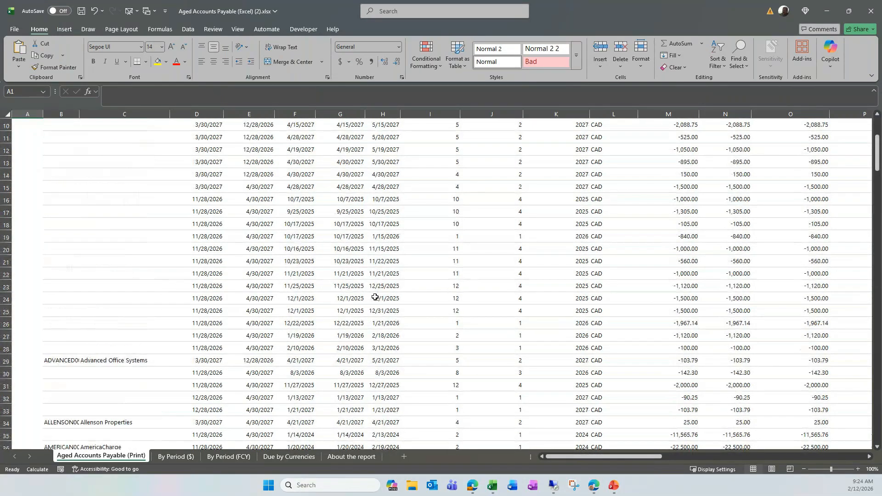
pyautogui.scroll(3, 376, 297)
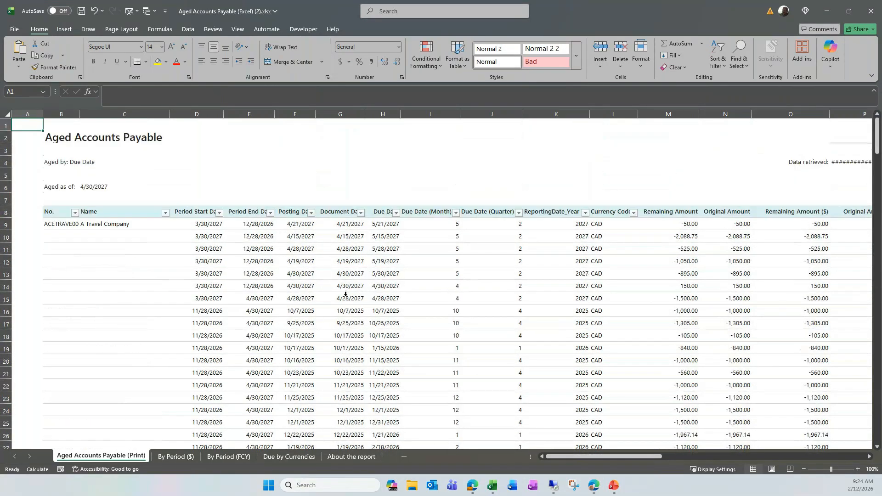
# Step: On the By Period ($) sheet, filter by vendor ALLENSON0001 and by ADVANCED0001, and clear the vendor filter
pyautogui.click(179, 457)
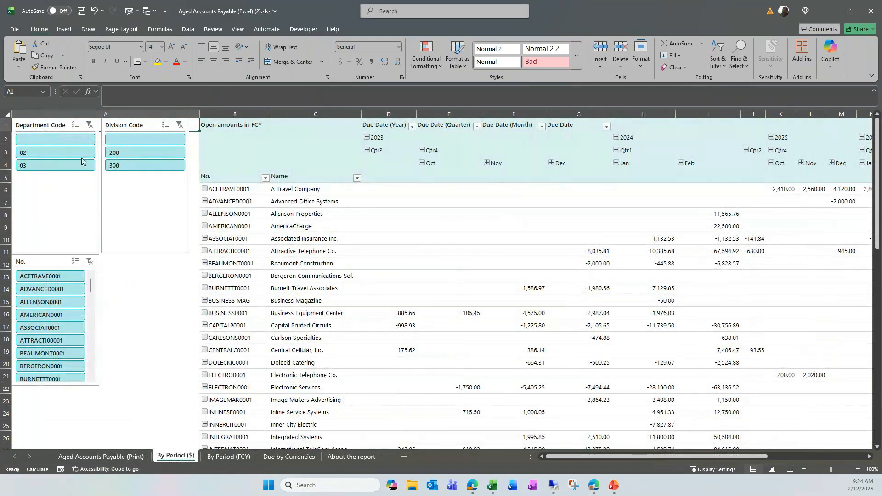
pyautogui.click(138, 166)
pyautogui.click(138, 166)
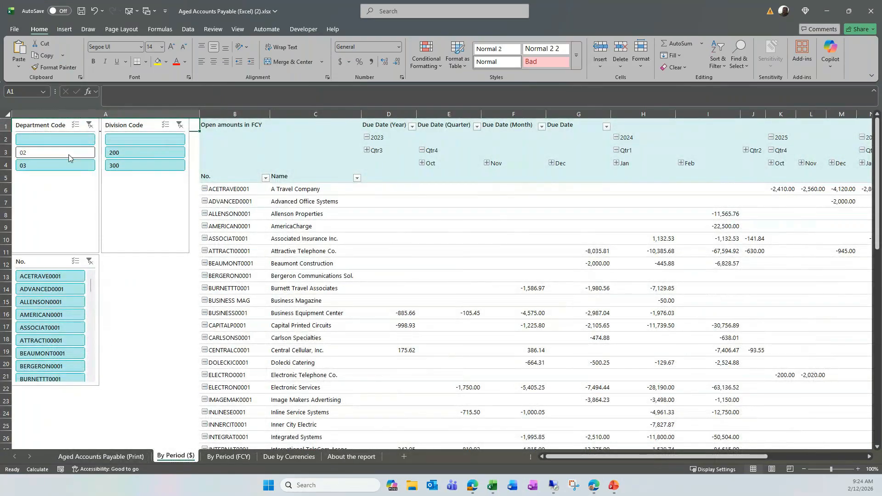
pyautogui.click(53, 301)
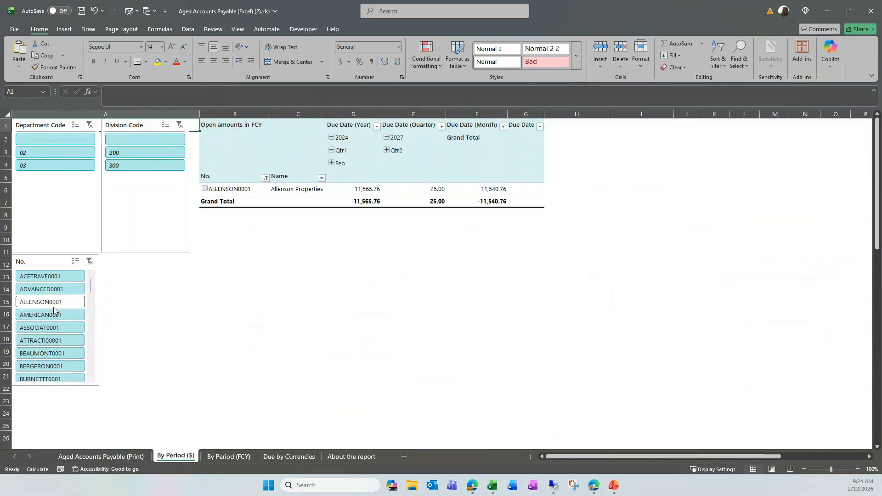
pyautogui.click(46, 285)
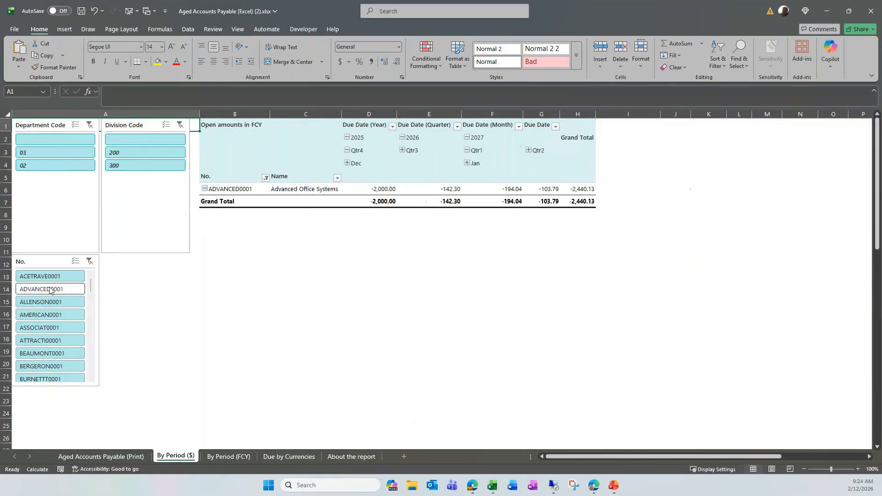
pyautogui.click(89, 261)
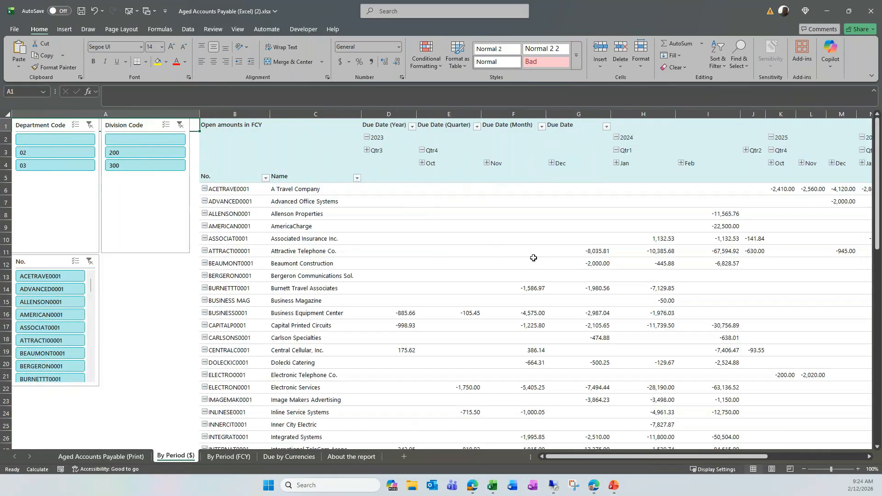
# Step: Look through the By Period (FCY), Due by Currencies and About the report sheets of the payables workbook
pyautogui.scroll(-1, 476, 334)
pyautogui.click(229, 456)
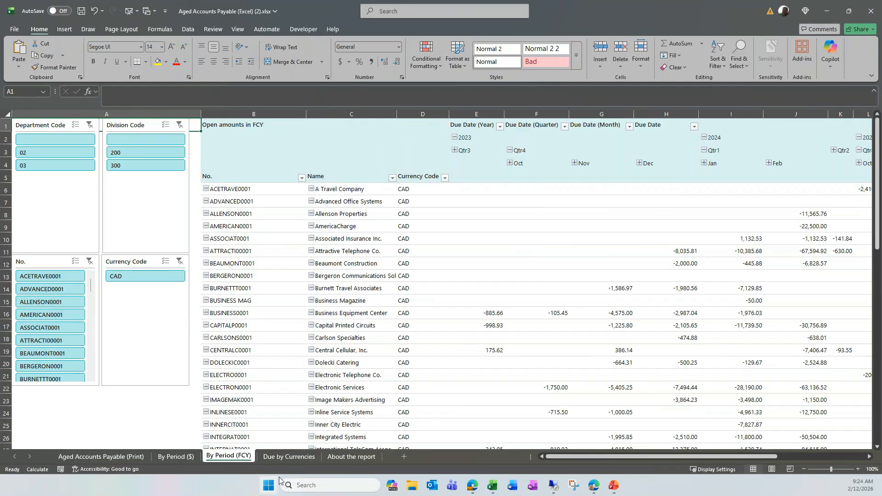
pyautogui.click(295, 457)
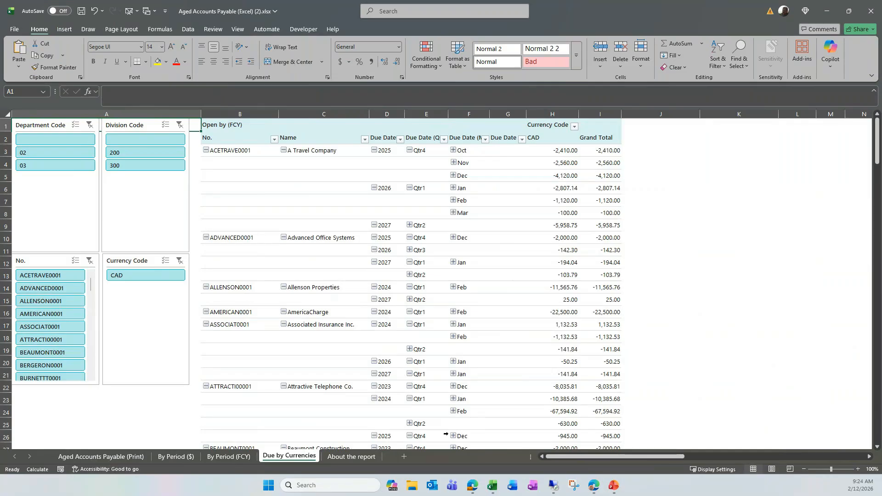
pyautogui.click(352, 457)
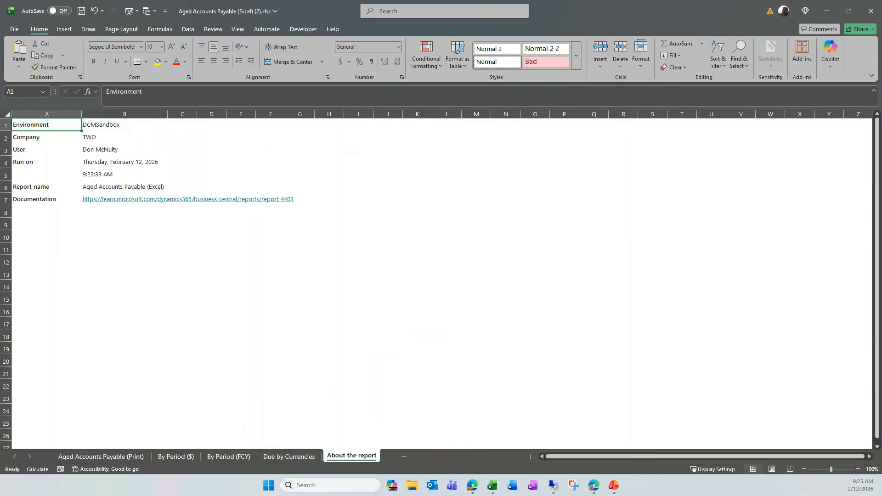
# Step: Inspect the data-retrieved and aged-as-of cells on the Aged Accounts Payable (Print) sheet and revisit the By Period (FCY) sheet
pyautogui.click(91, 458)
pyautogui.click(218, 298)
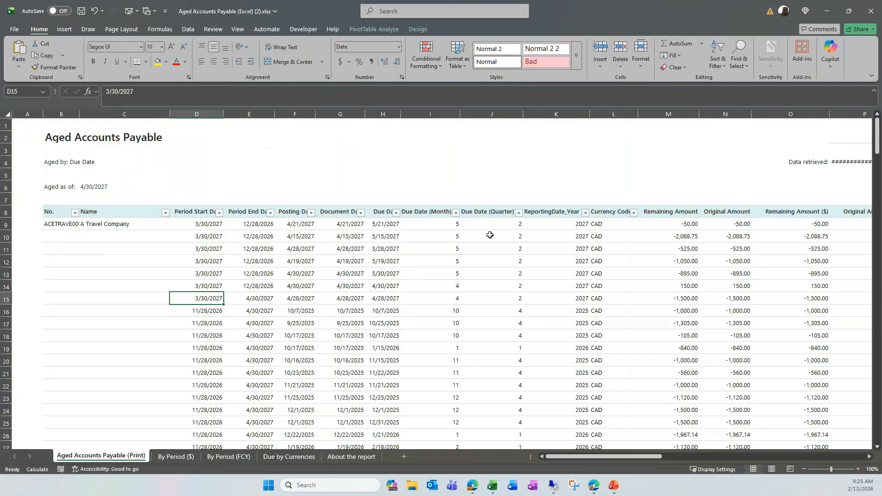
pyautogui.moveTo(569, 457)
pyautogui.mouseDown()
pyautogui.moveTo(643, 451)
pyautogui.moveTo(568, 454)
pyautogui.mouseUp()
pyautogui.click(850, 163)
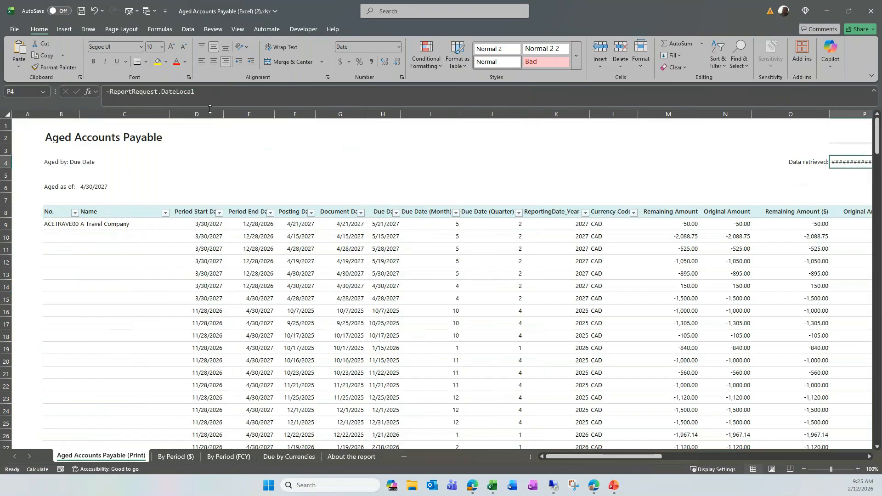
pyautogui.click(90, 188)
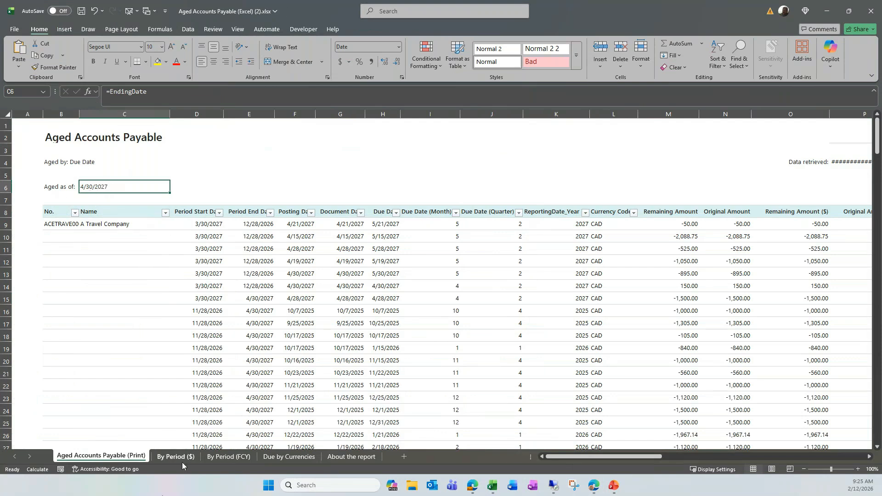
pyautogui.click(228, 457)
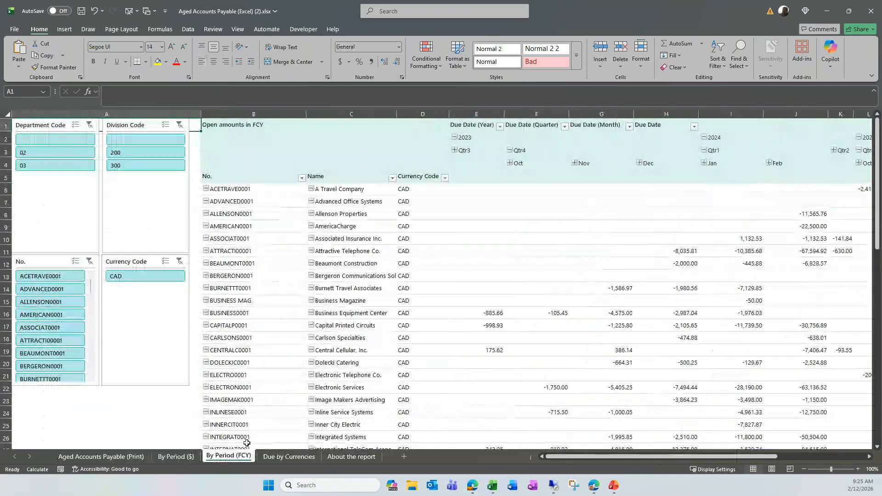
# Step: Close the Aged Accounts Payable workbook without saving and dismiss the browser's downloads list
pyautogui.click(871, 10)
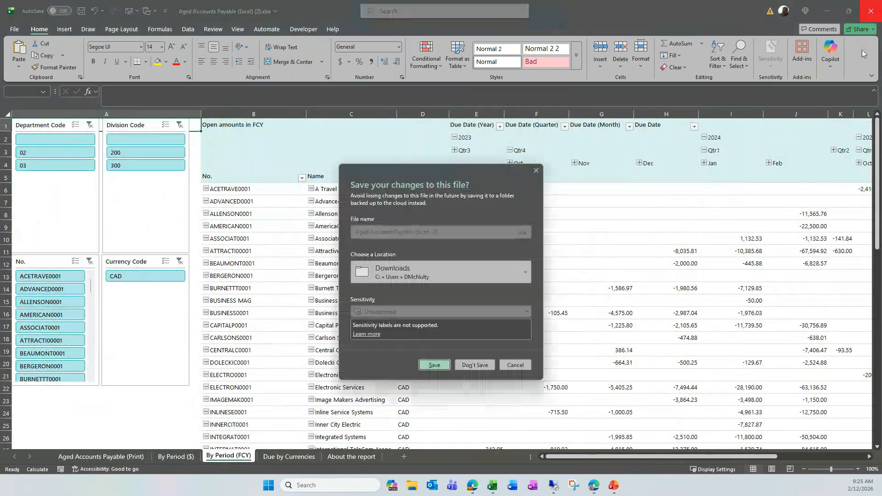
pyautogui.click(488, 365)
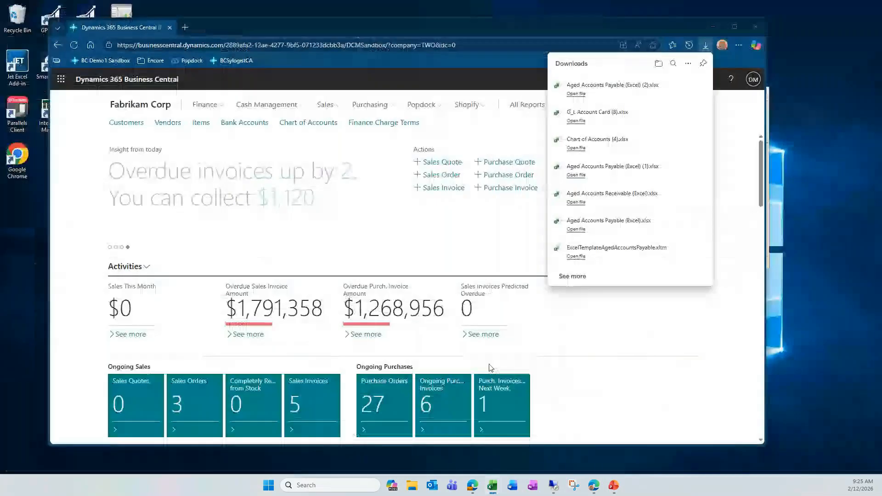
pyautogui.click(484, 224)
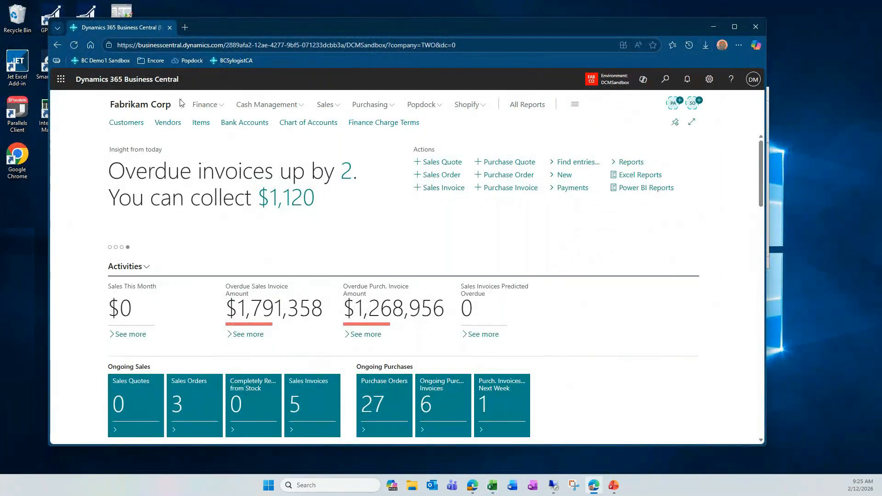
# Step: Search for "aged a", show all matches on the current page, and download the Aged Accounts Receivable (Preview) report
pyautogui.click(665, 79)
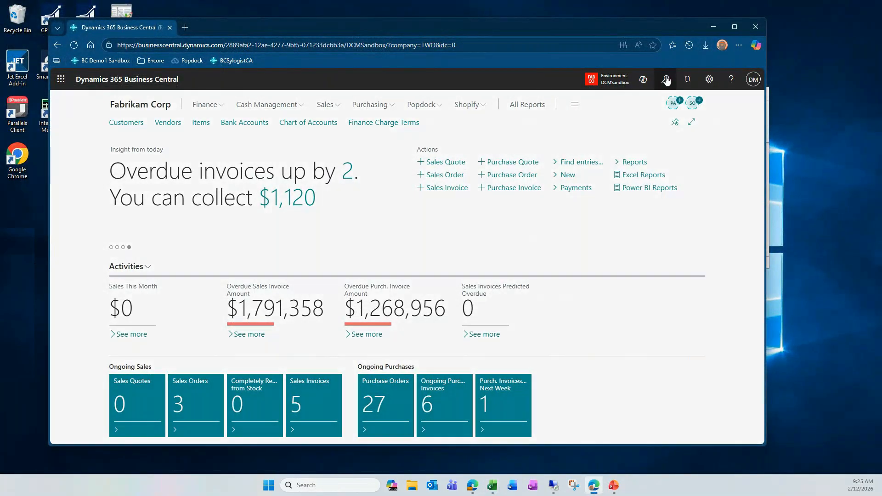
pyautogui.write('aged a')
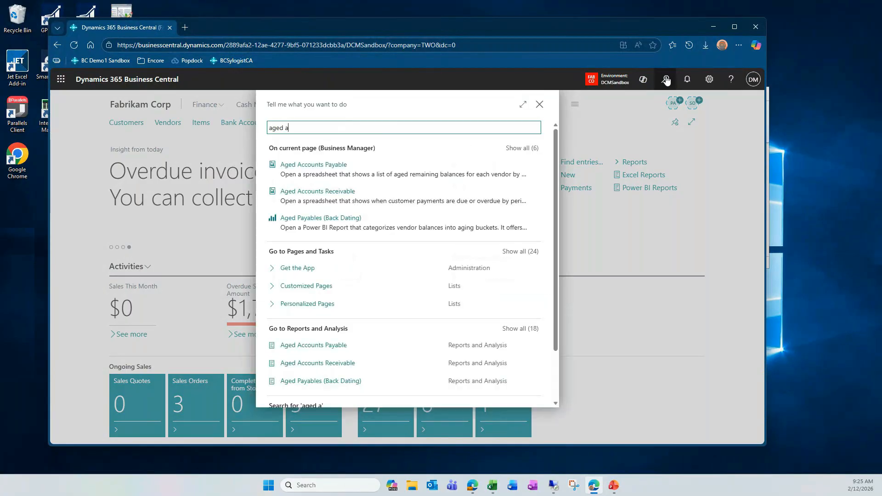
pyautogui.click(523, 148)
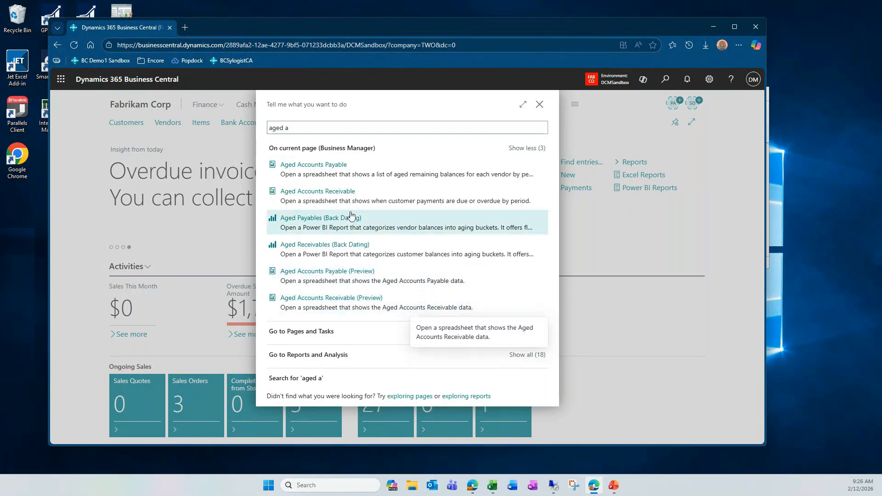
pyautogui.click(347, 302)
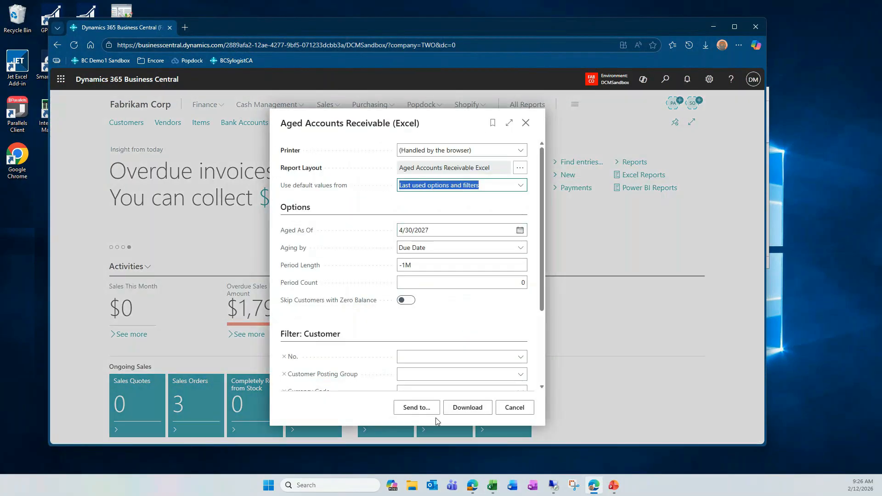
pyautogui.click(468, 408)
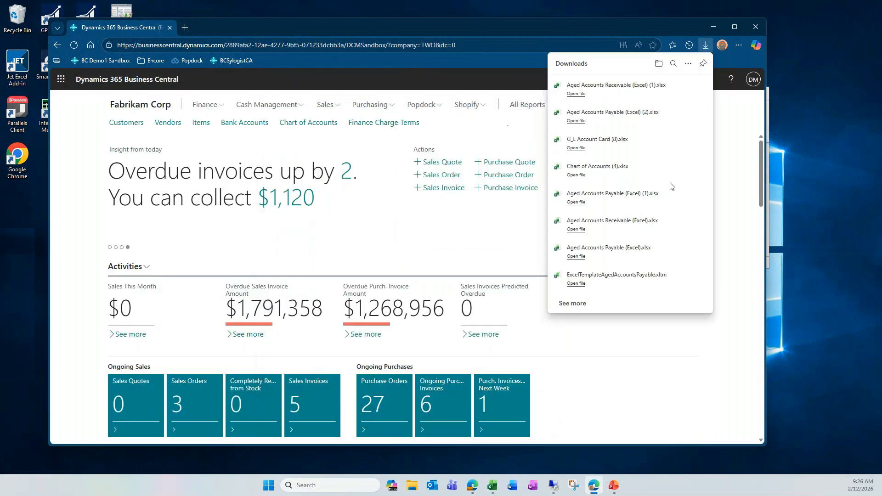
# Step: Open the downloaded Aged Accounts Receivable workbook in an enlarged window and enable editing and external data content
pyautogui.click(582, 93)
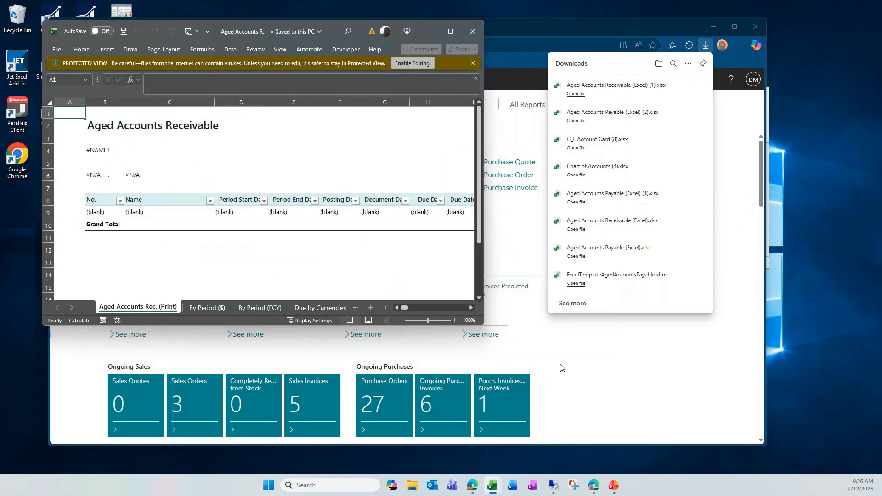
pyautogui.moveTo(483, 325); pyautogui.dragTo(873, 438)
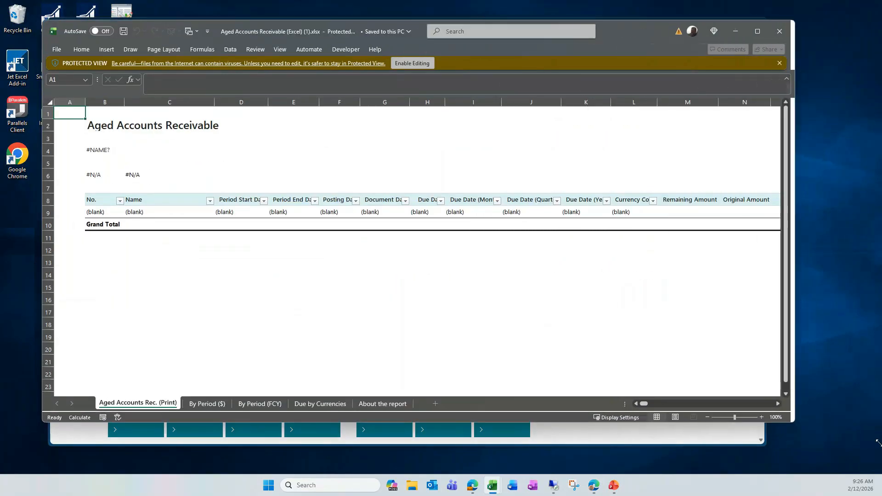
pyautogui.click(411, 64)
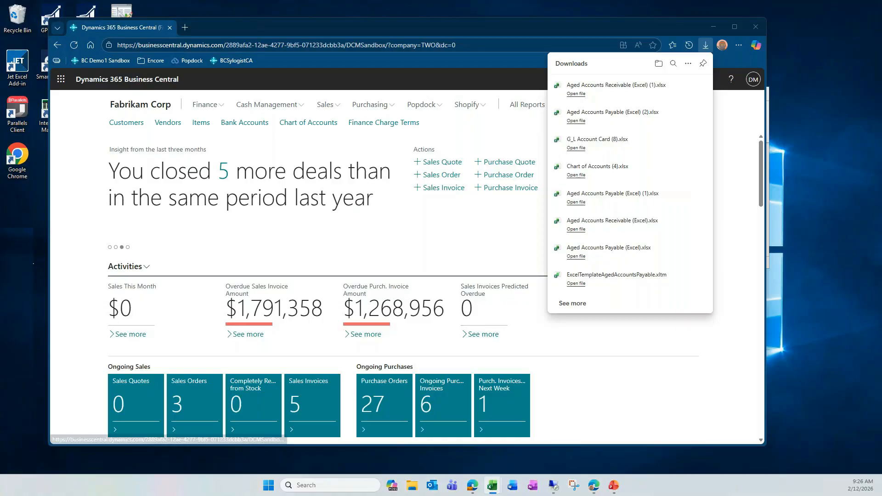
pyautogui.moveTo(1, 140); pyautogui.dragTo(423, 23)
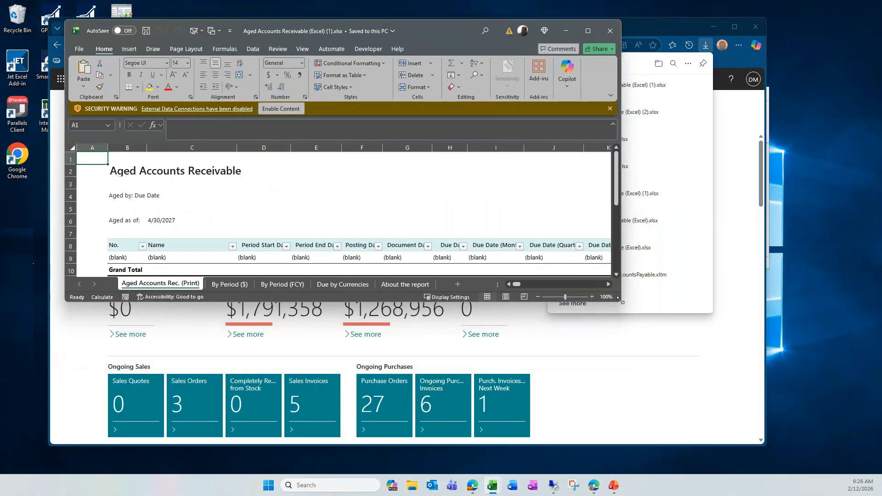
pyautogui.moveTo(616, 300); pyautogui.dragTo(769, 412)
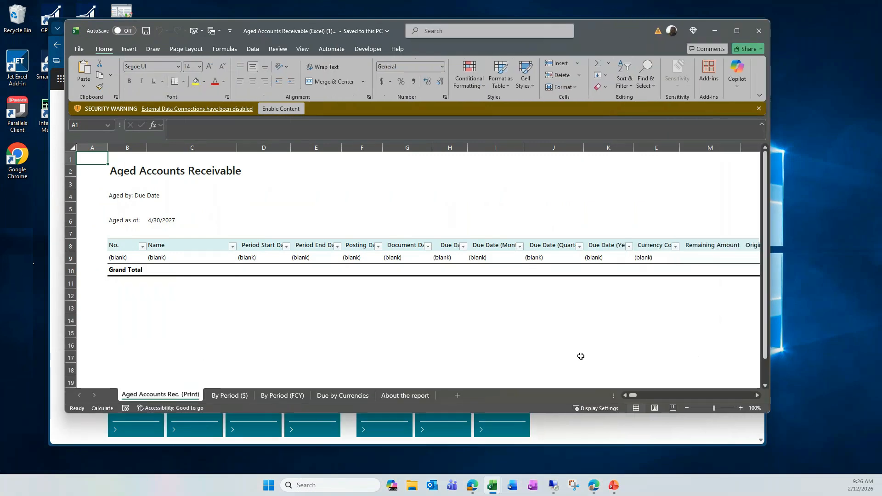
pyautogui.click(275, 108)
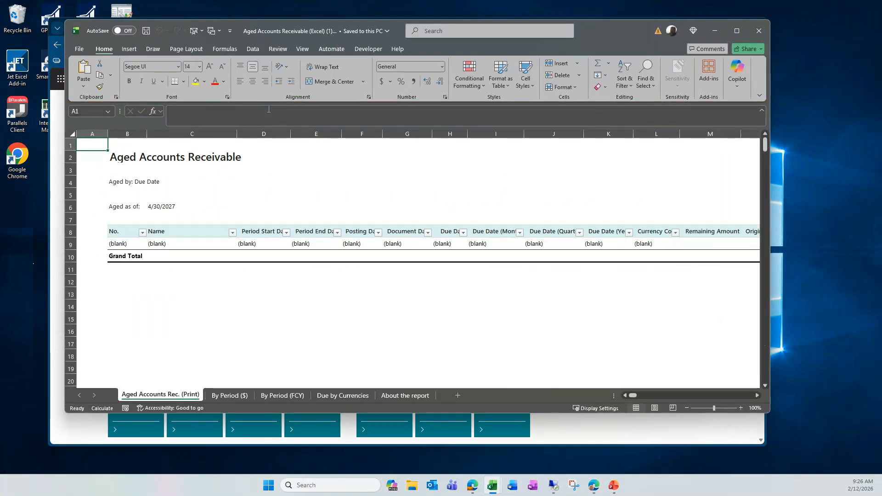
# Step: Review the By Period ($), By Period (FCY) and Due by Currencies sheets of the Aged Accounts Receivable workbook
pyautogui.click(233, 396)
pyautogui.click(282, 396)
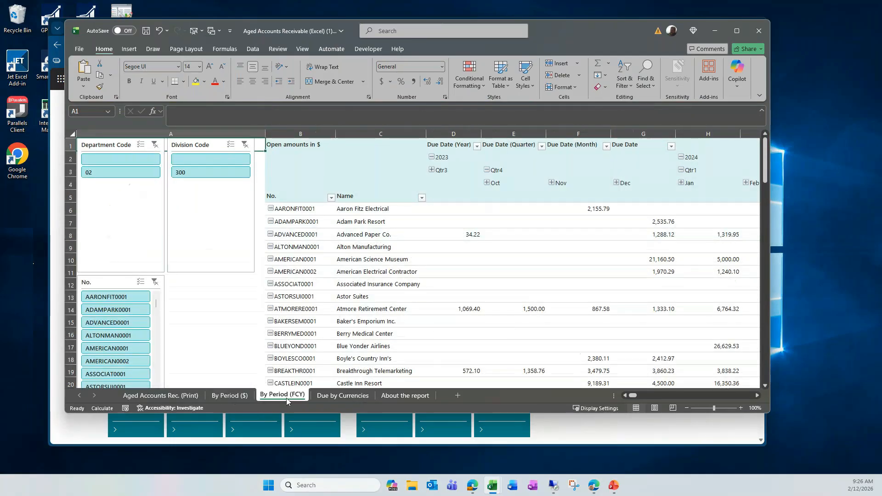
pyautogui.click(349, 397)
pyautogui.click(282, 396)
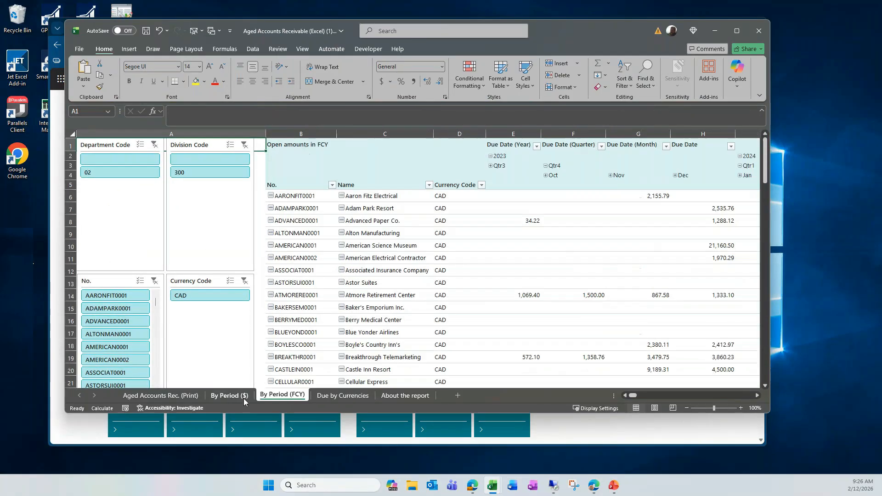
pyautogui.click(229, 396)
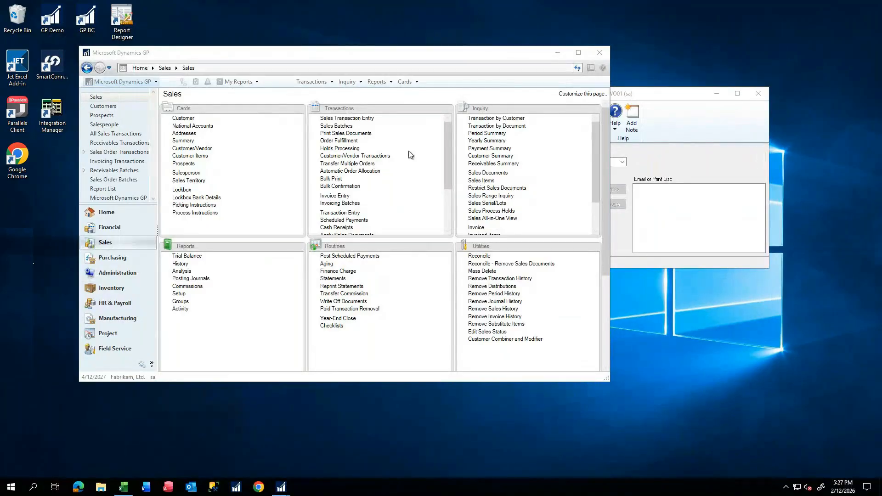
# Step: In Dynamics GP, open the Purchasing trial balance reports and choose the Historical Aged Trial Balance report
pyautogui.click(111, 258)
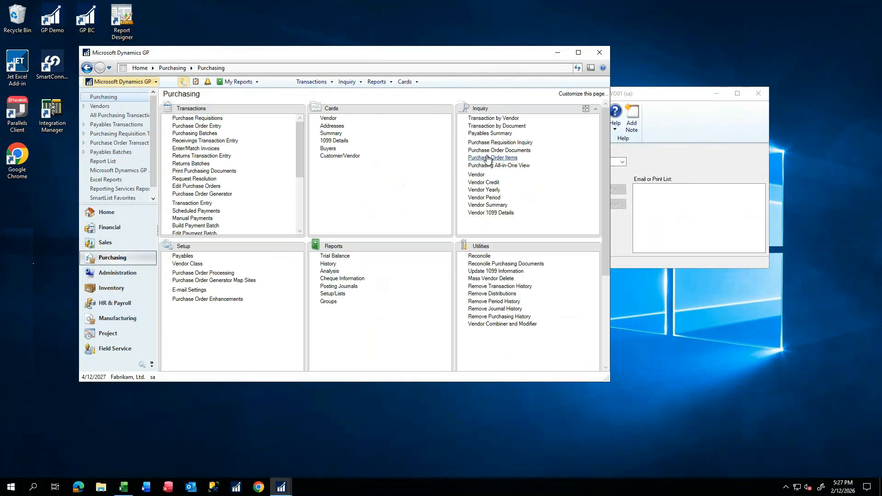
pyautogui.click(325, 259)
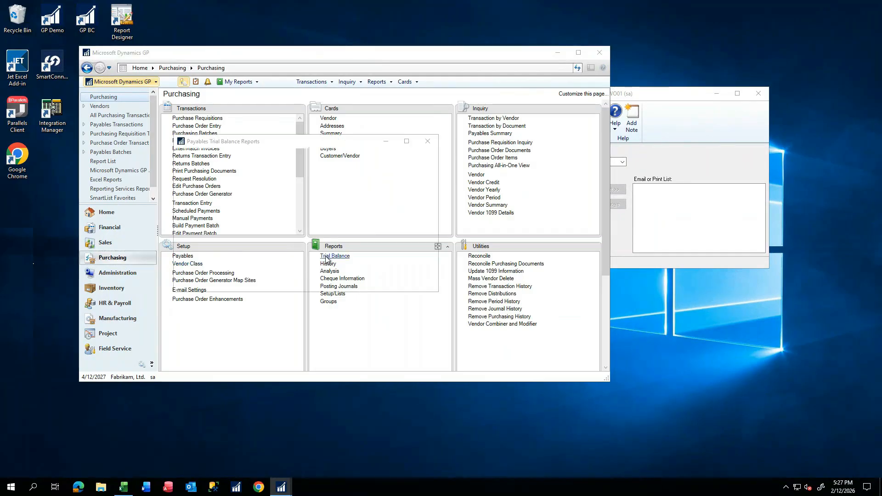
pyautogui.click(243, 210)
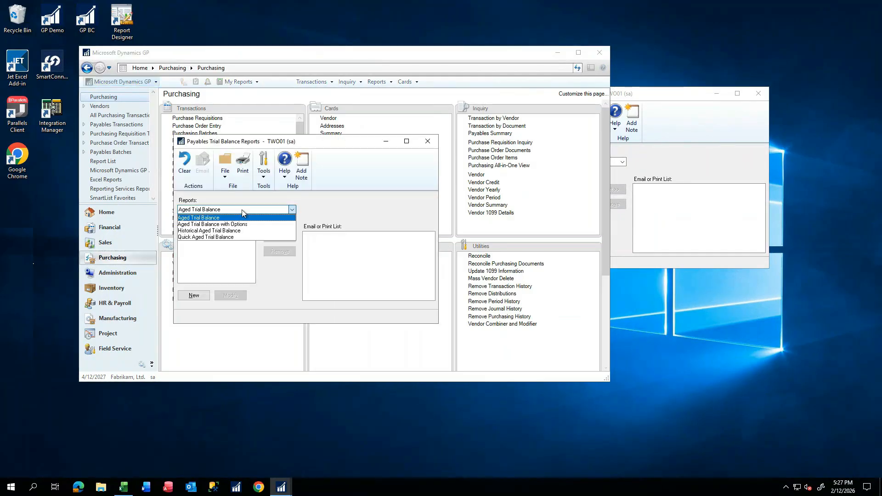
pyautogui.click(225, 231)
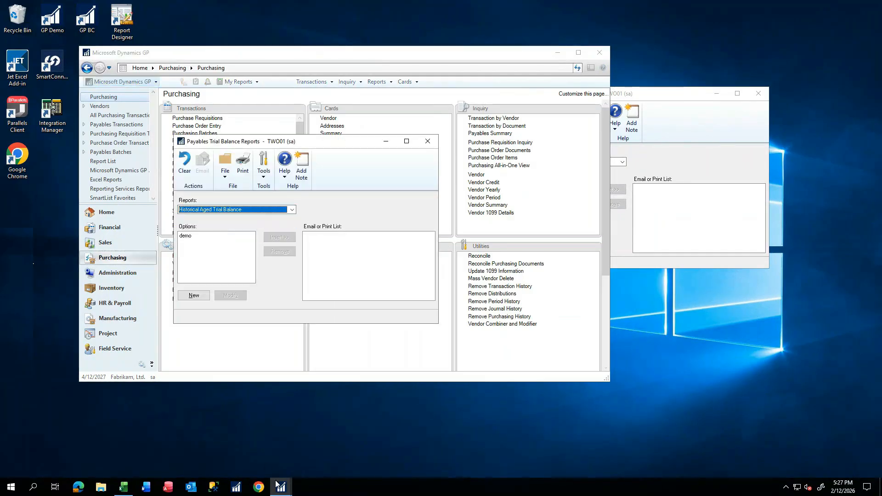
# Step: Close the leftover screen outputs of the receivables detailed historical aged trial balance and the currency summary aging report
pyautogui.moveTo(280, 485)
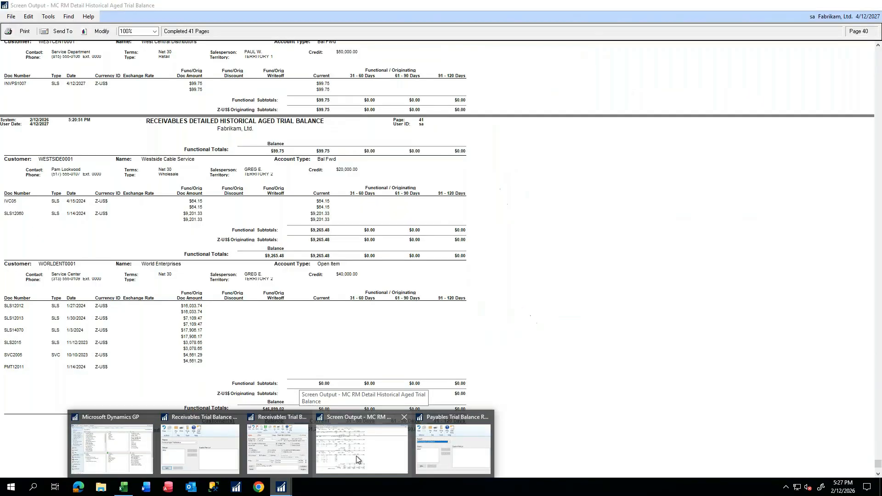
pyautogui.click(357, 455)
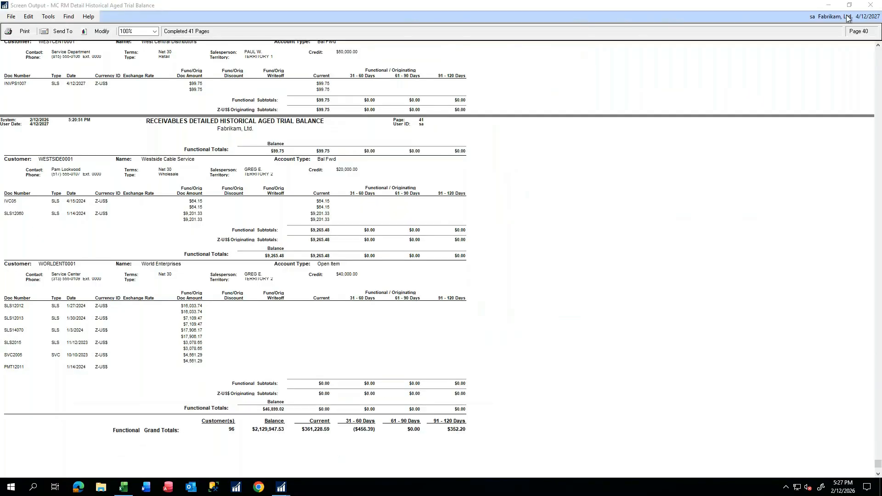
pyautogui.click(871, 7)
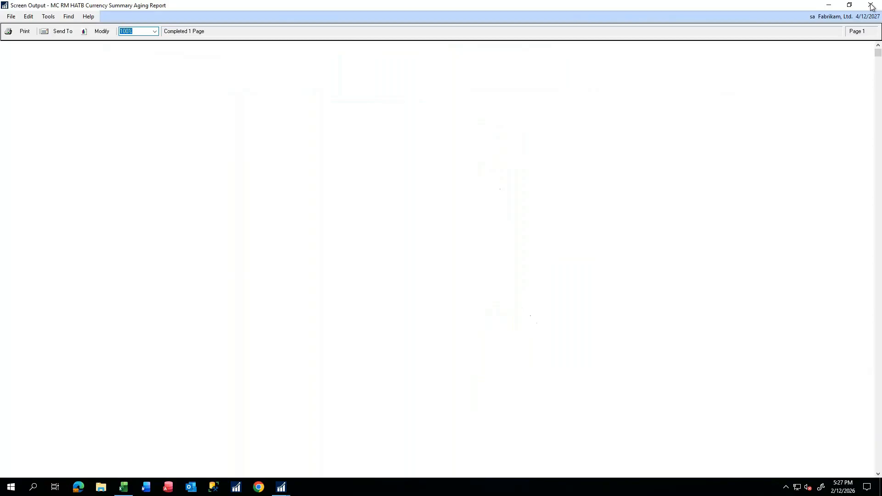
pyautogui.click(871, 6)
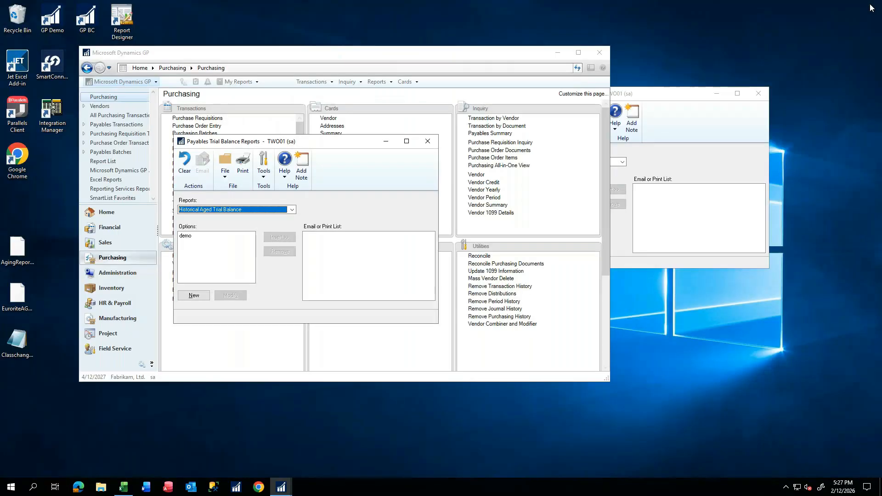
# Step: Open the demo option of the payables Historical Aged Trial Balance, check its report destination, and print it to the screen
pyautogui.click(193, 235)
pyautogui.click(237, 296)
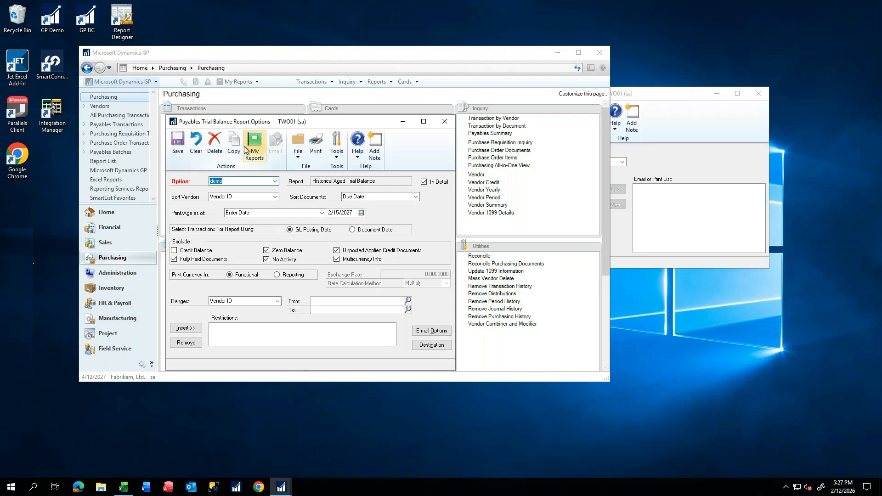
pyautogui.click(320, 147)
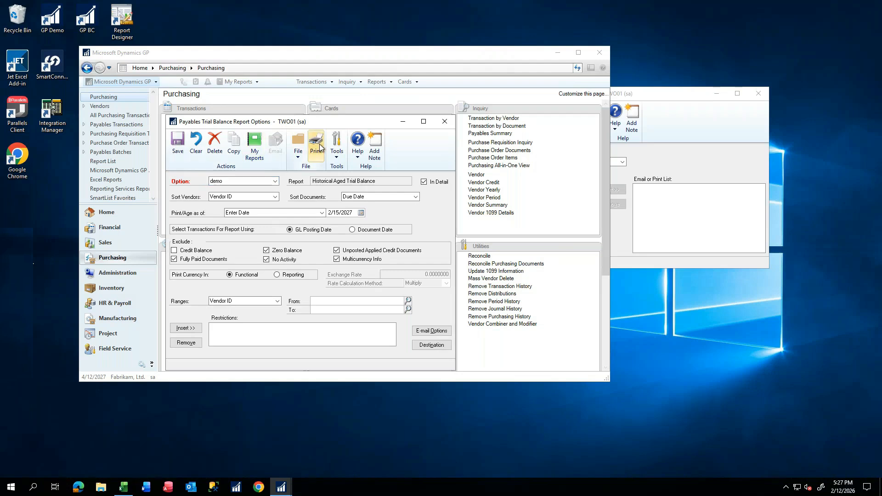
pyautogui.click(431, 345)
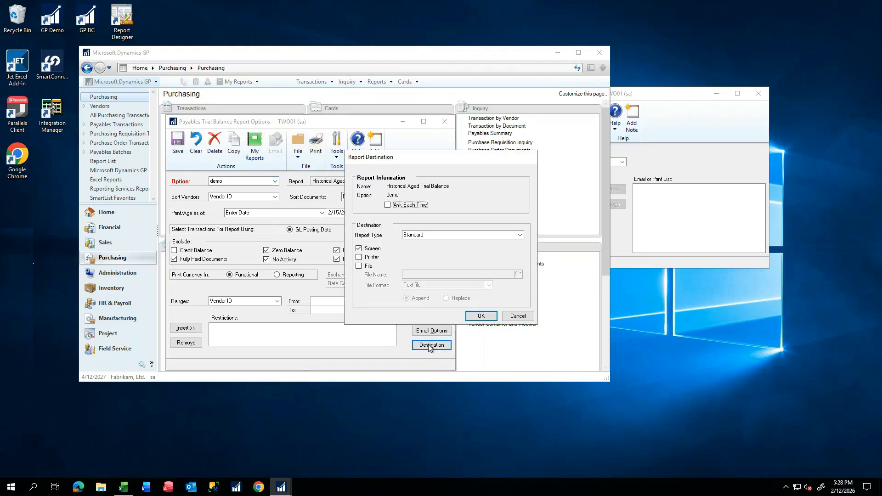
pyautogui.click(482, 317)
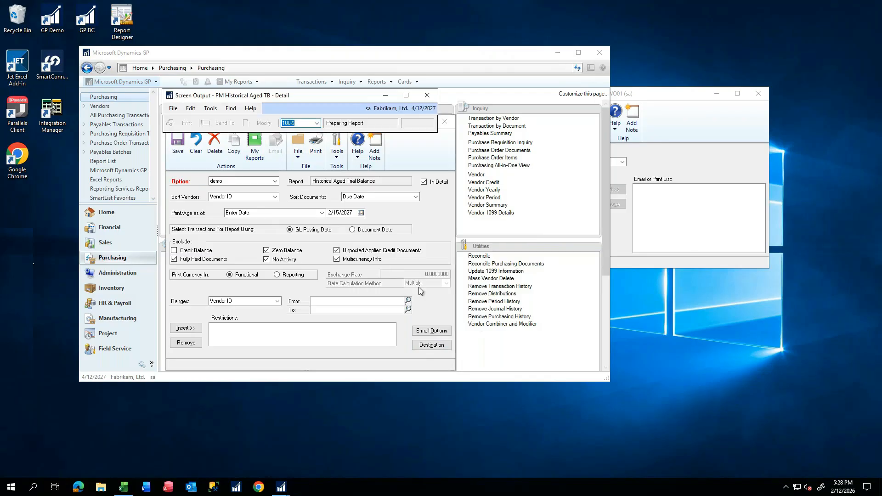
# Step: Review the vendor aging details and header ranges on the payables Historical Aged Trial Balance, and close the report
pyautogui.scroll(-2, 374, 217)
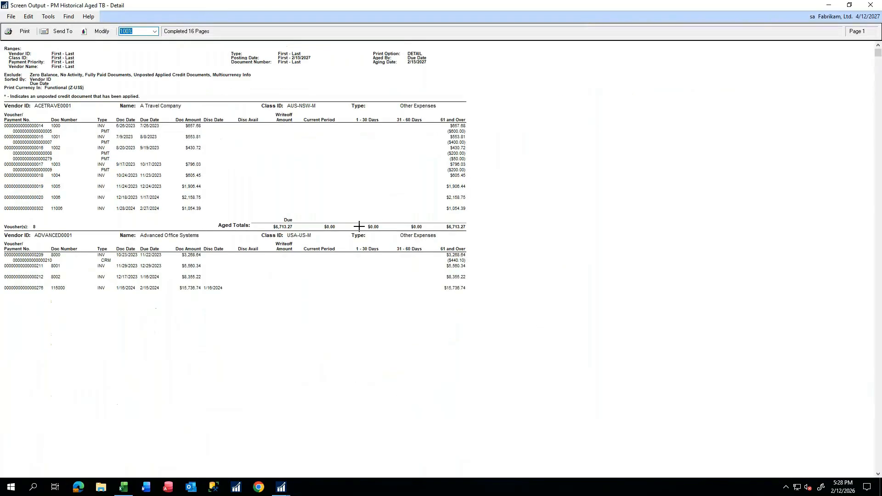
pyautogui.scroll(-1, 369, 286)
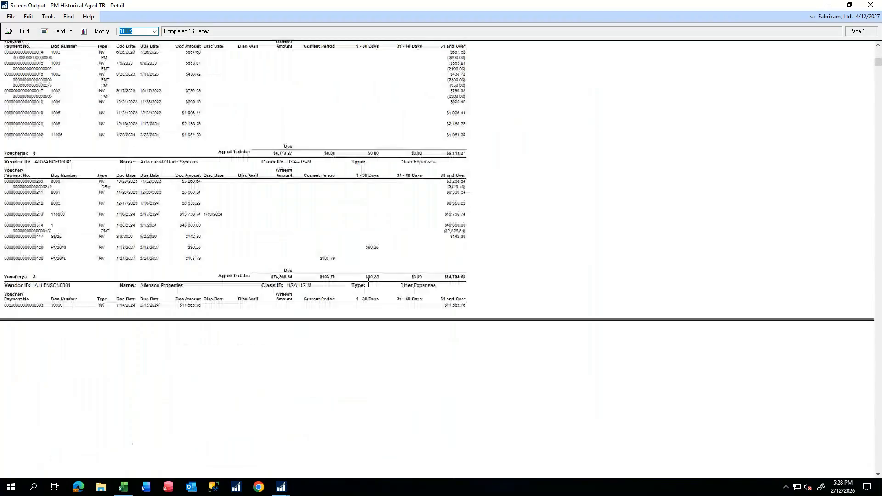
pyautogui.scroll(2, 368, 278)
pyautogui.scroll(1, 368, 278)
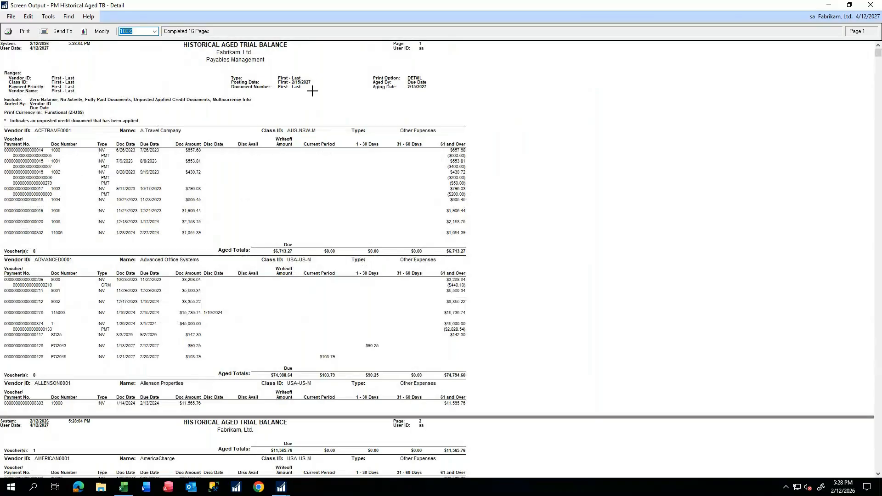
pyautogui.click(872, 7)
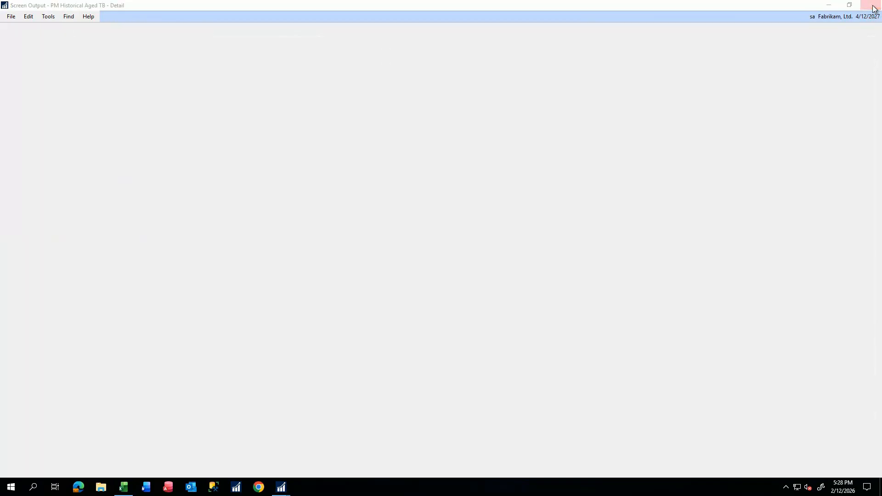
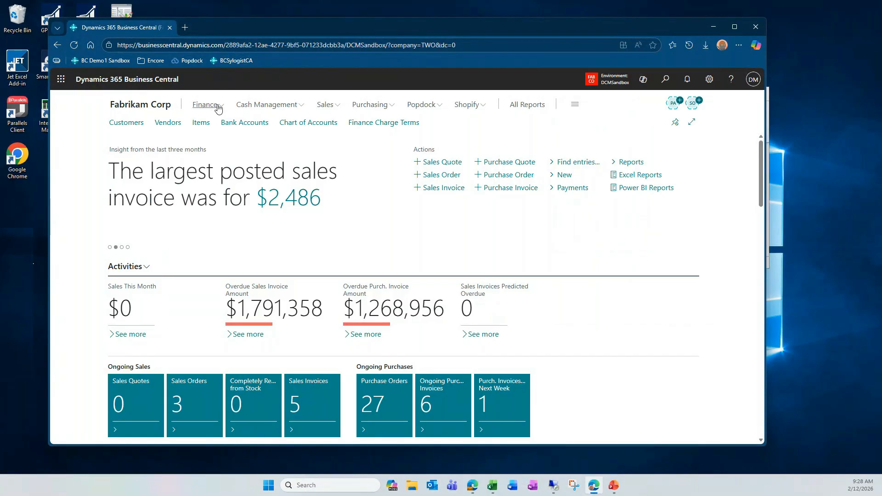
# Step: In Business Central, search for "trail bal" and open the Trial Balance report under Reports and Analysis
pyautogui.click(665, 81)
pyautogui.write('trail bal')
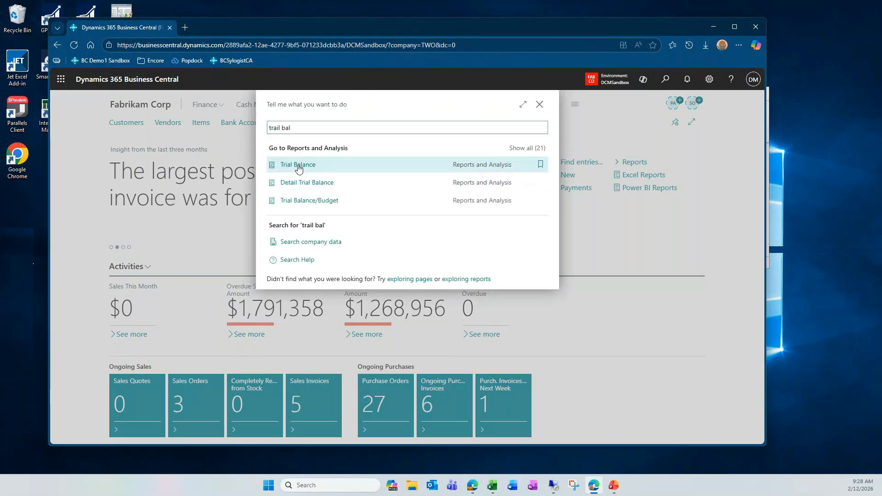
pyautogui.click(299, 166)
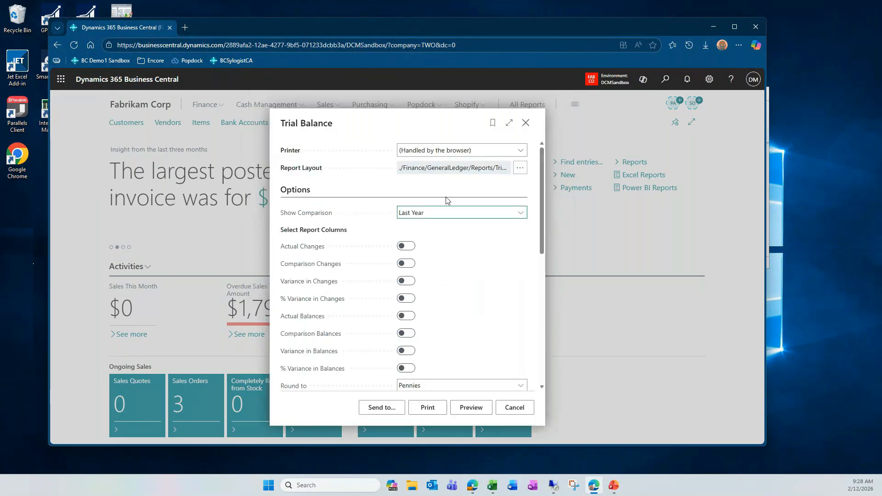
# Step: Try to print the Trial Balance with the Actual Changes, Actual Balances and Comparison Balances columns enabled
pyautogui.click(406, 247)
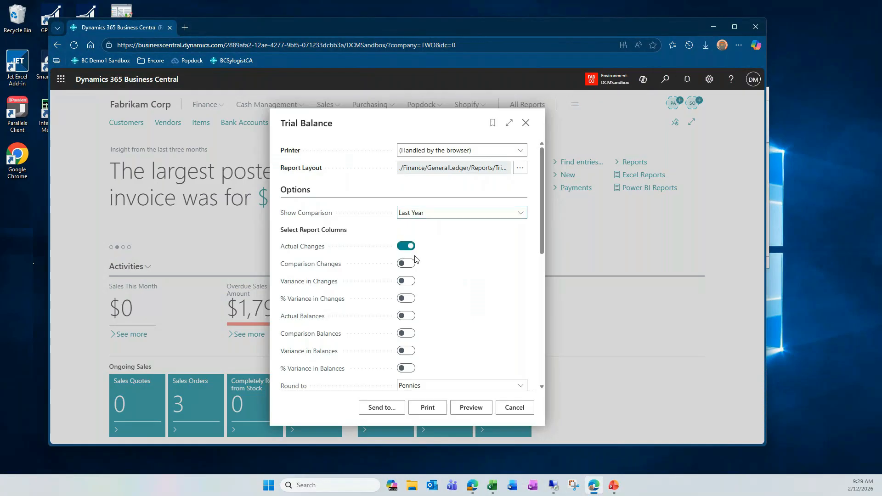
pyautogui.click(411, 316)
pyautogui.click(413, 335)
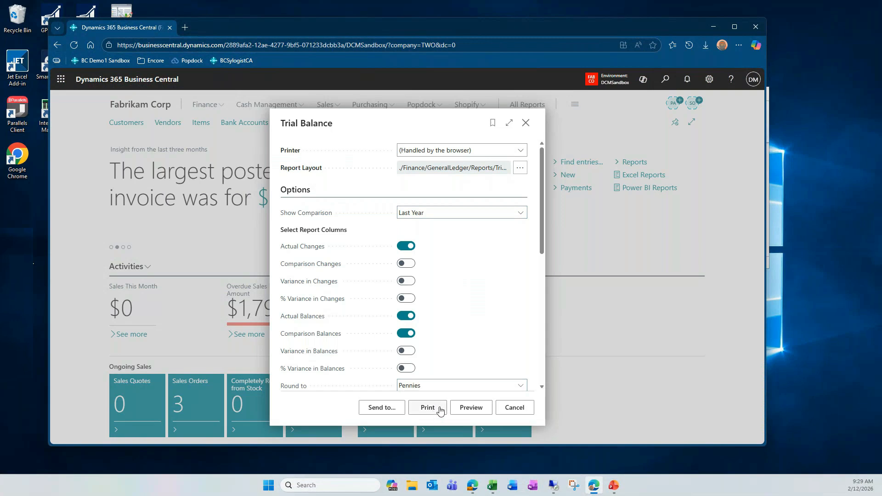
pyautogui.scroll(-2, 457, 314)
pyautogui.scroll(2, 454, 301)
pyautogui.click(431, 411)
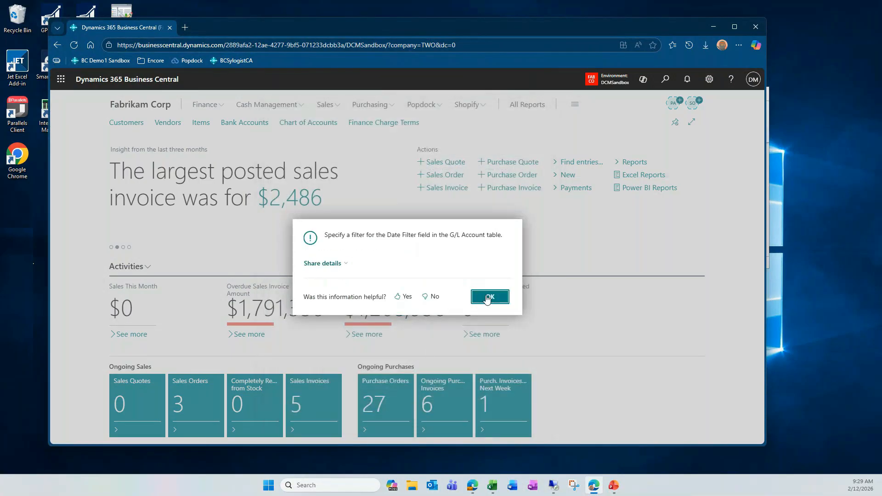
pyautogui.click(489, 298)
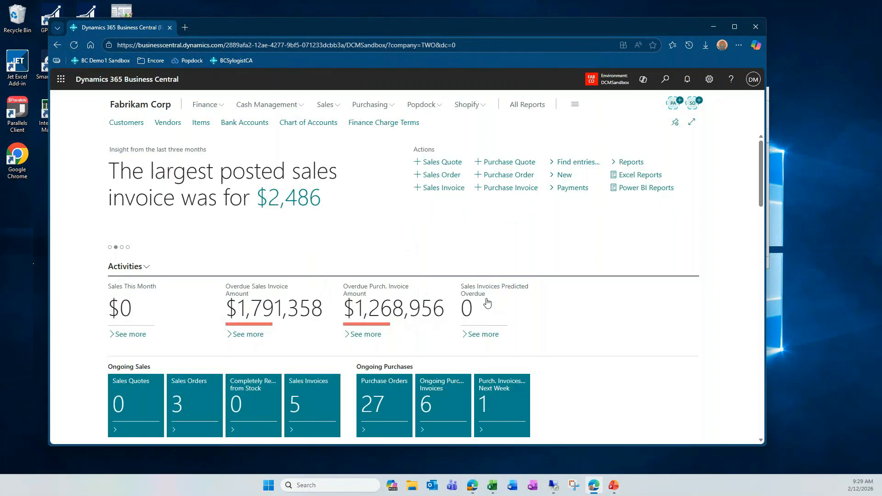
# Step: Search for "trial balance" and agree to continue with the summary Trial Balance spreadsheet from the current page
pyautogui.click(664, 82)
pyautogui.write('trial balance')
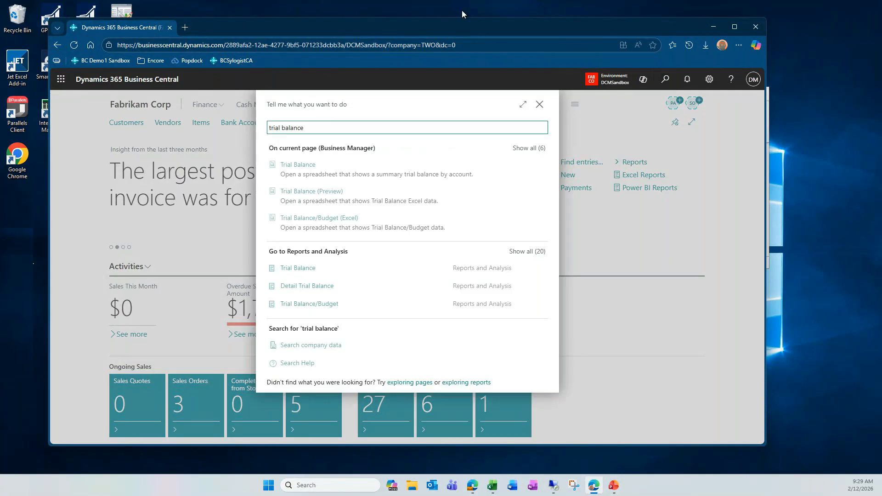
pyautogui.click(301, 169)
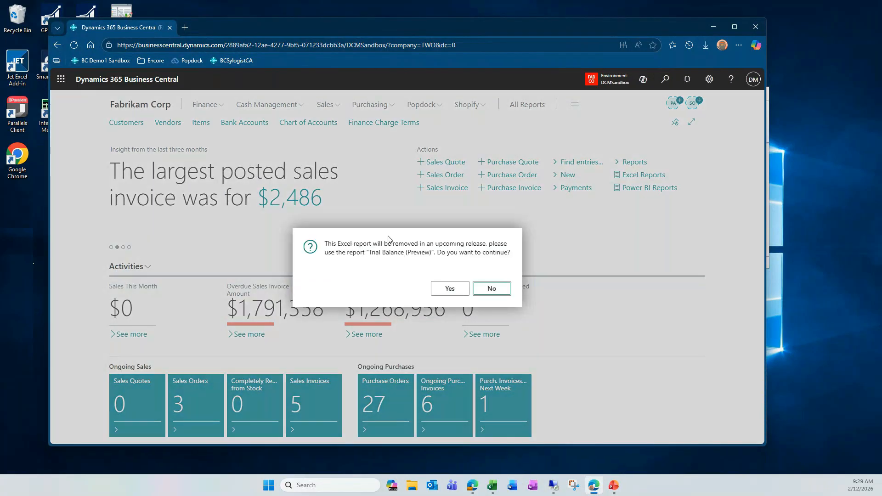
pyautogui.click(450, 288)
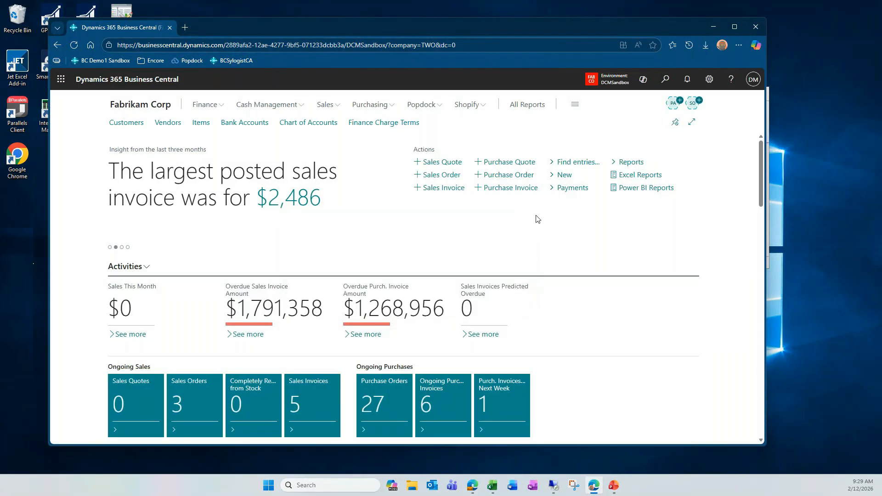
# Step: Search for "trial bala", open the Trial Balance (Preview) report, check its filters, and download it with the last used options
pyautogui.click(666, 80)
pyautogui.write('trial bal')
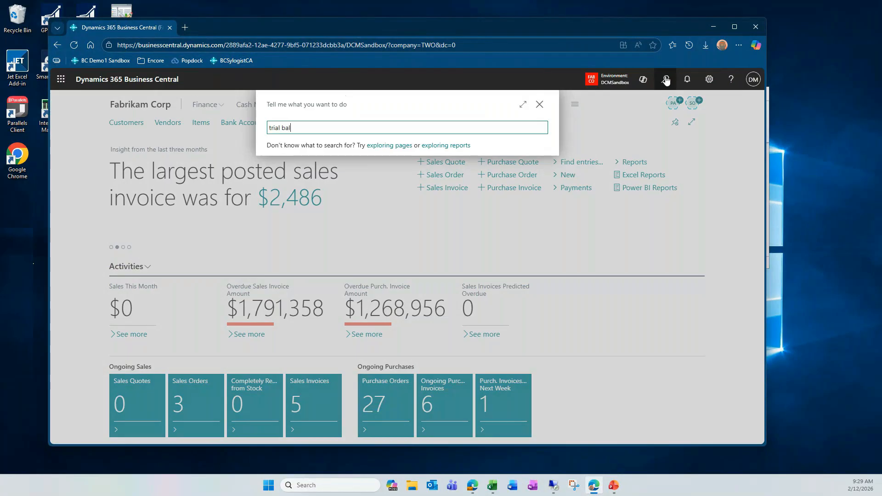
pyautogui.write('a')
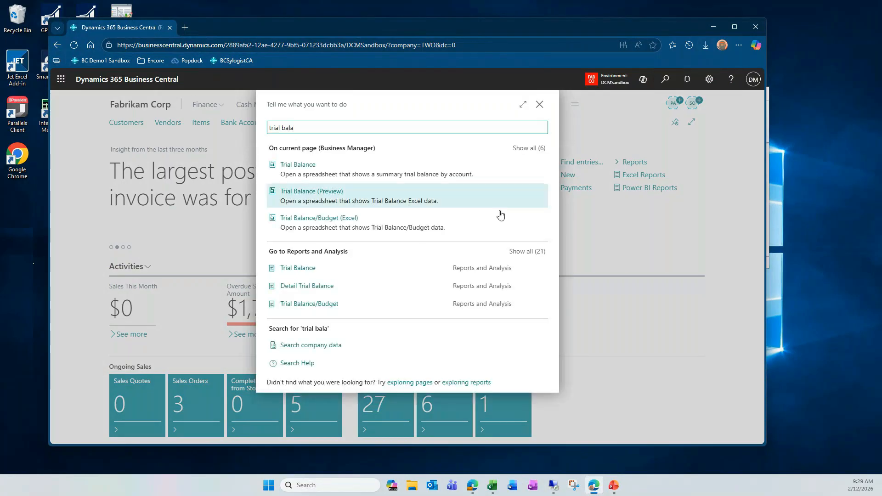
pyautogui.click(296, 193)
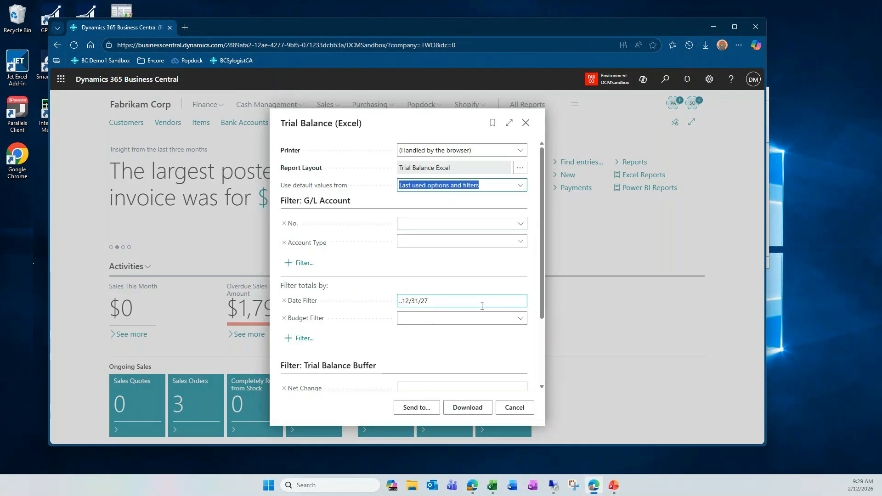
pyautogui.scroll(-3, 486, 291)
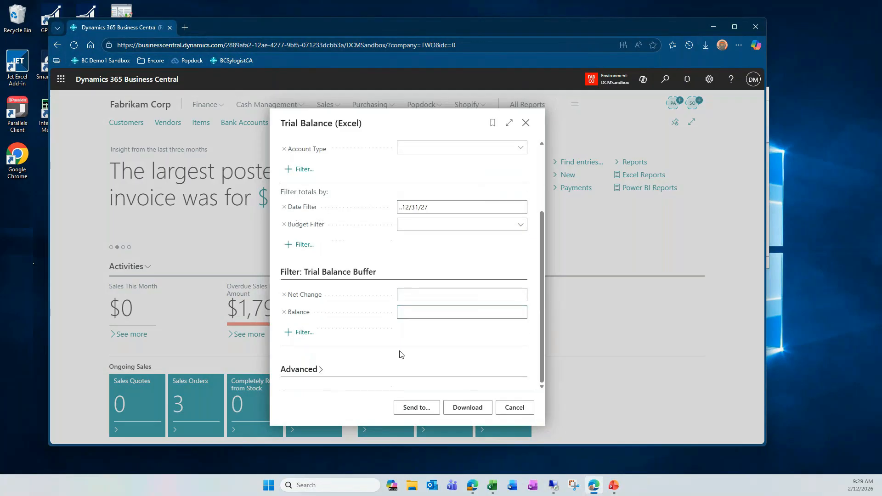
pyautogui.scroll(3, 317, 305)
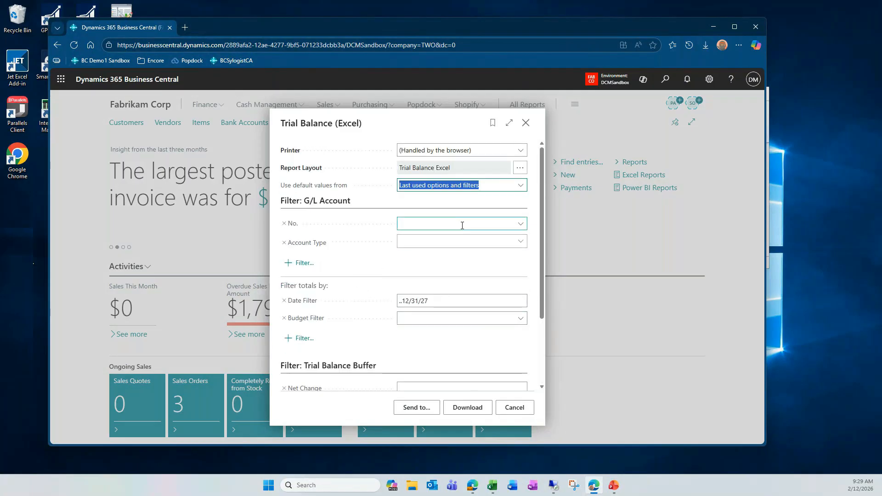
pyautogui.click(471, 409)
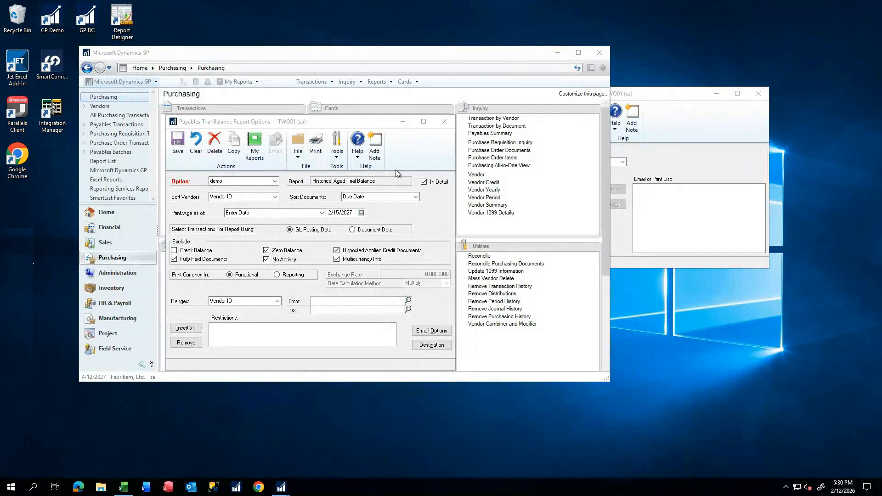
# Step: Switch to Dynamics GP and close the Payables Trial Balance report windows
pyautogui.click(444, 122)
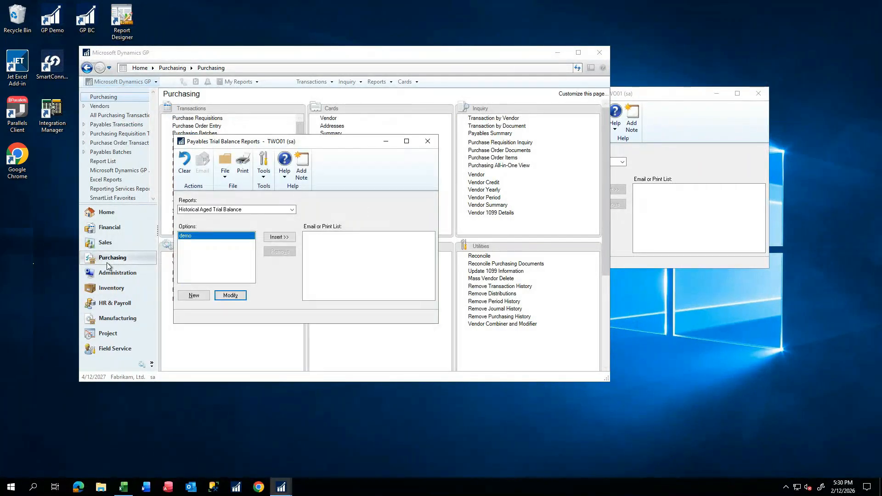
pyautogui.click(114, 232)
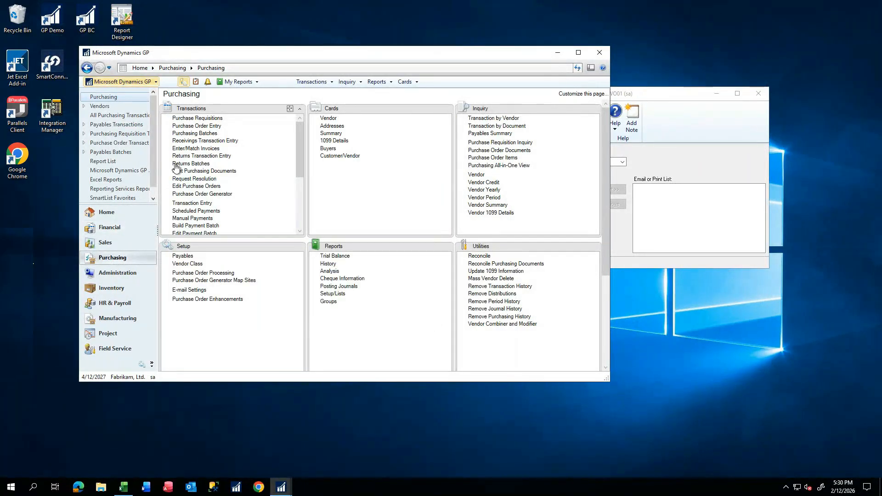
pyautogui.click(339, 256)
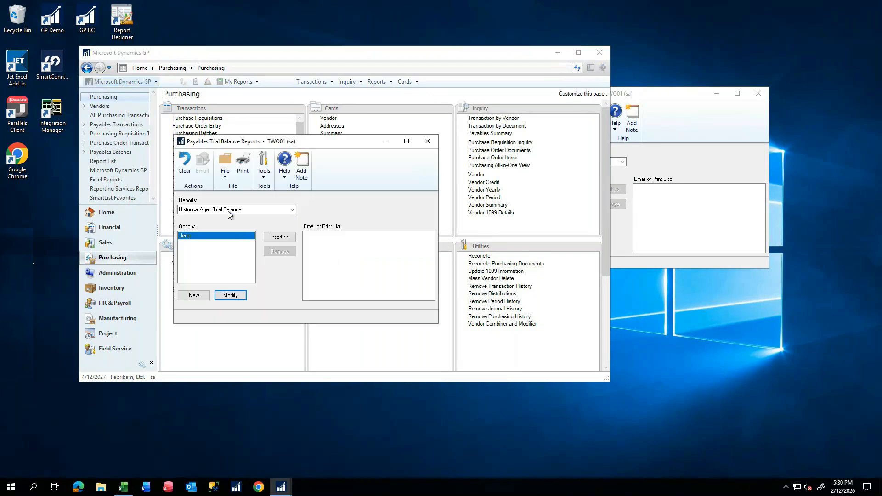
pyautogui.click(429, 143)
# Step: Open the general ledger Trial Balance report window from the Financial area and check its Detailed report selection
pyautogui.click(106, 212)
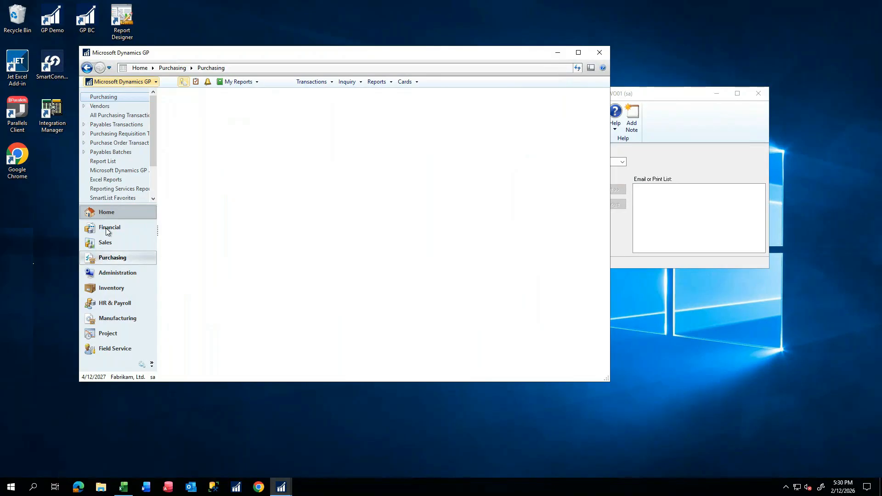
pyautogui.click(106, 229)
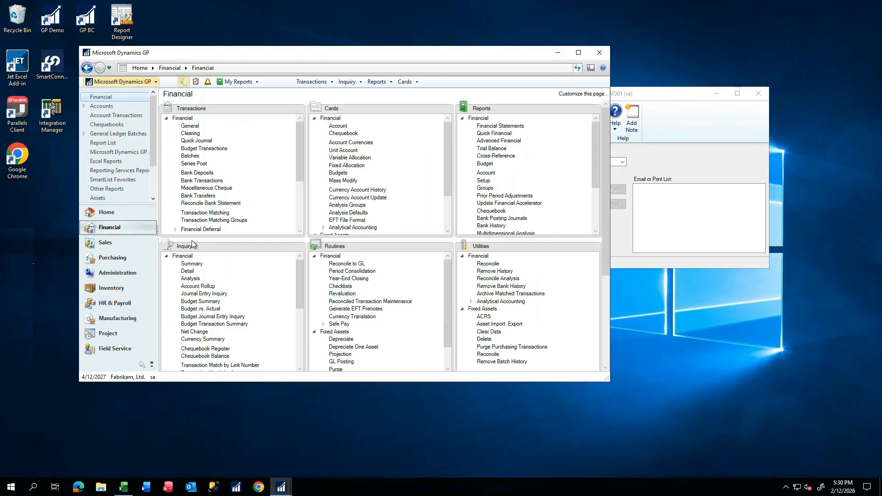
pyautogui.click(492, 149)
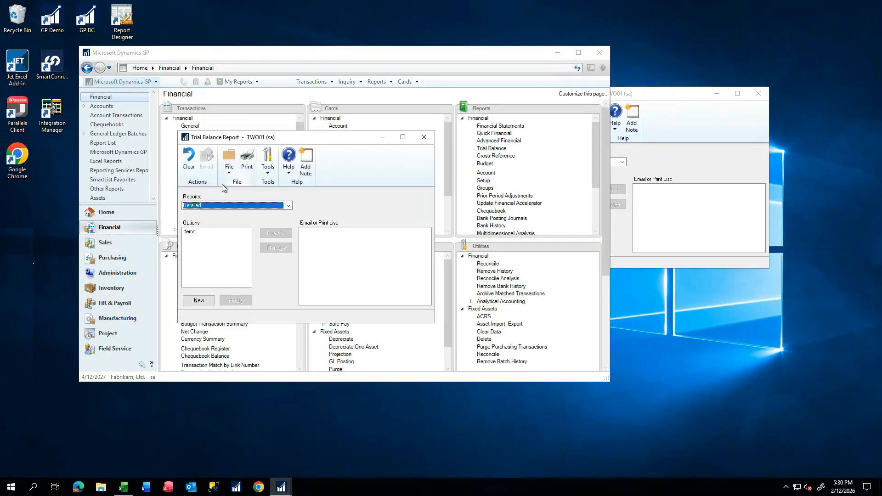
pyautogui.click(210, 206)
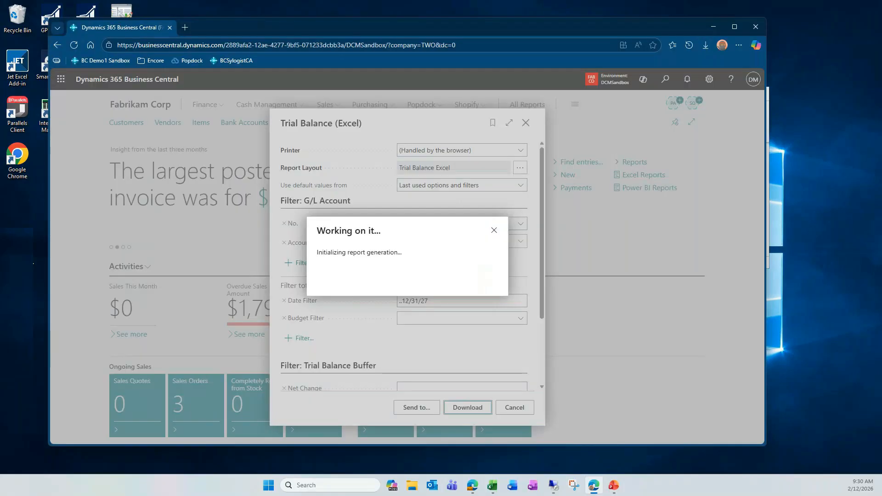
# Step: Switch to Business Central, cancel the running Trial Balance (Excel) generation and open the Chart of Accounts
pyautogui.click(494, 232)
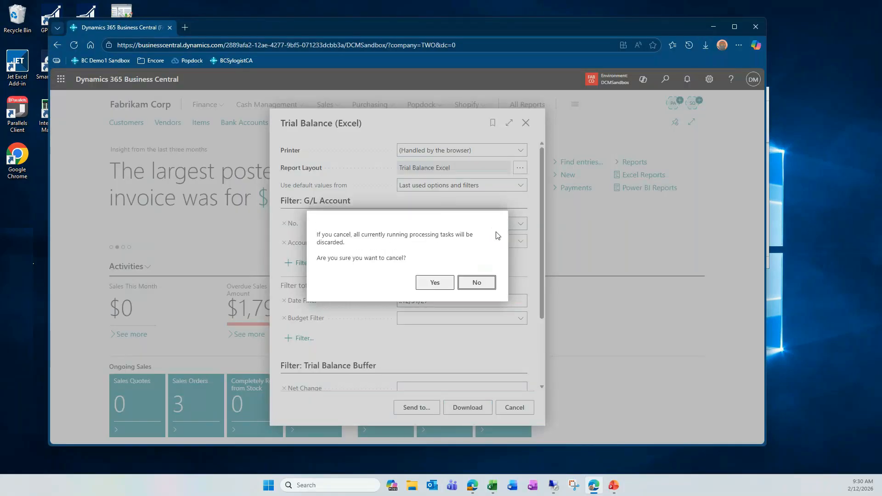
pyautogui.click(429, 284)
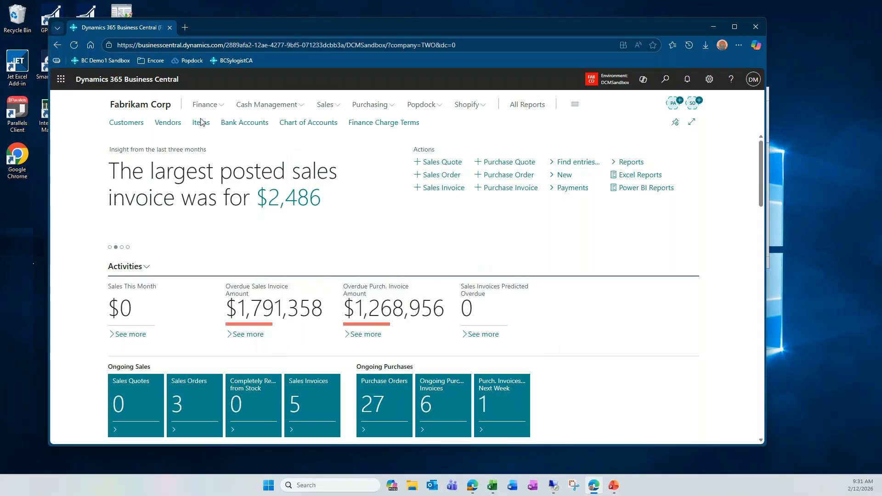
pyautogui.click(216, 105)
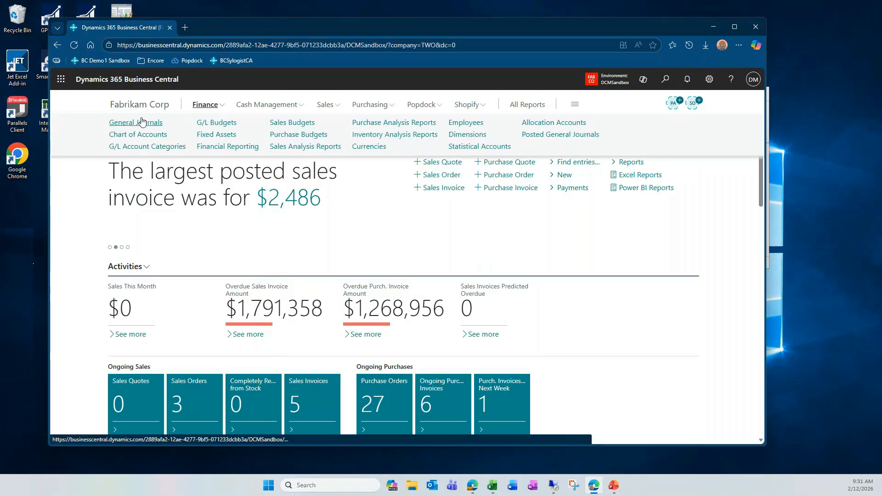
pyautogui.click(140, 137)
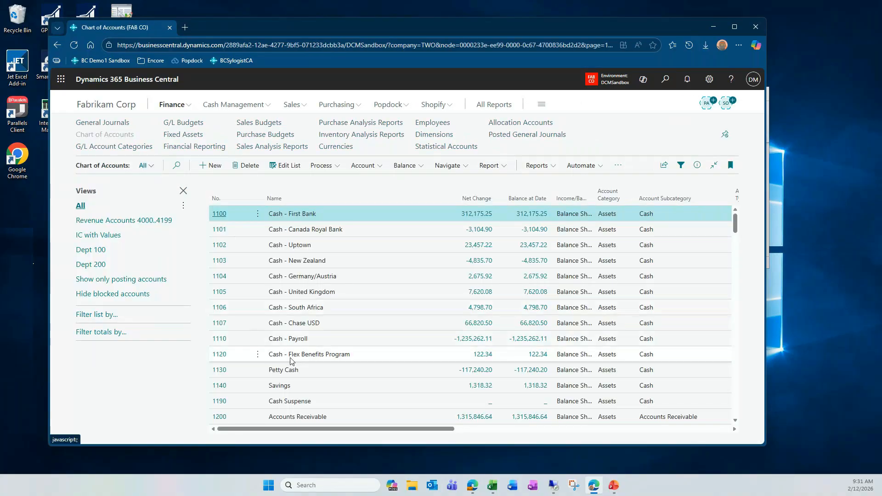
# Step: Open the general ledger entries behind Cash - Payroll's net change, export them to Excel and look through the editable workbook
pyautogui.click(475, 345)
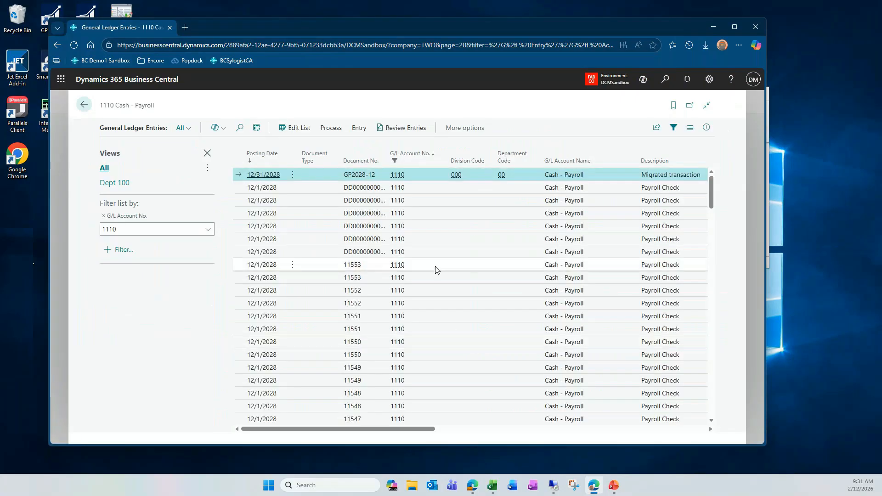
pyautogui.click(656, 127)
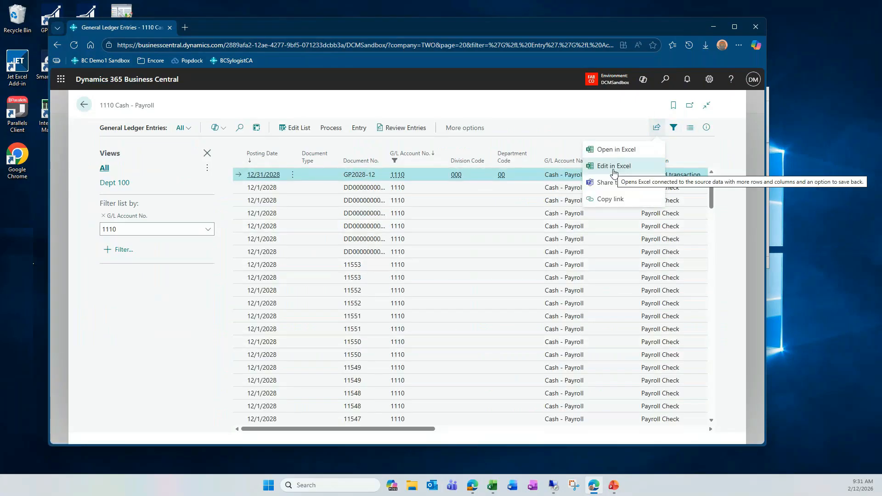
pyautogui.click(615, 150)
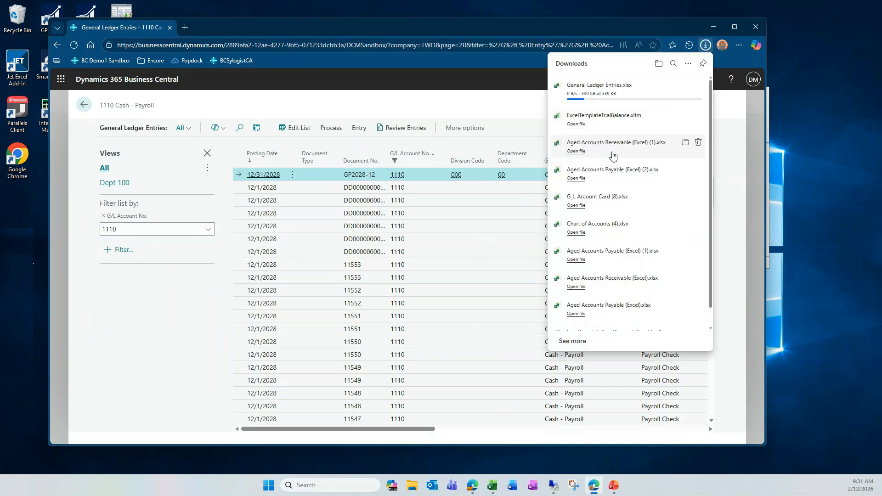
pyautogui.click(584, 95)
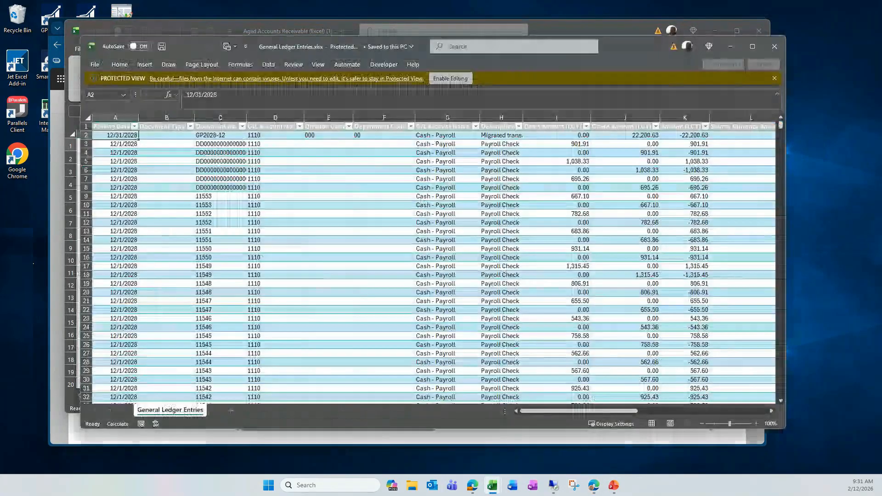
pyautogui.click(453, 79)
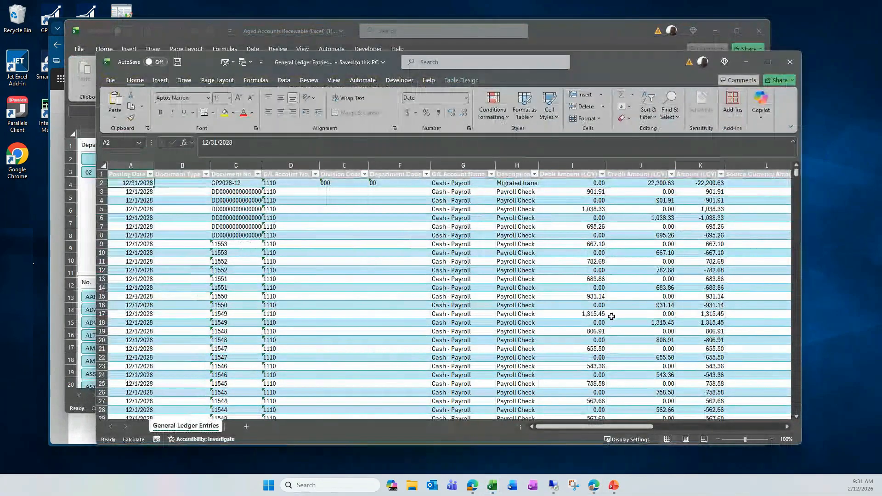
pyautogui.scroll(-10, 359, 279)
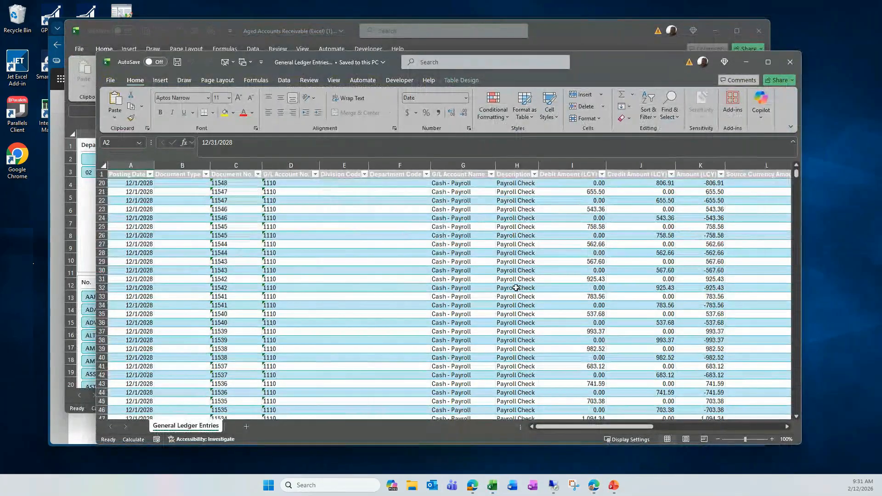
pyautogui.scroll(6, 606, 288)
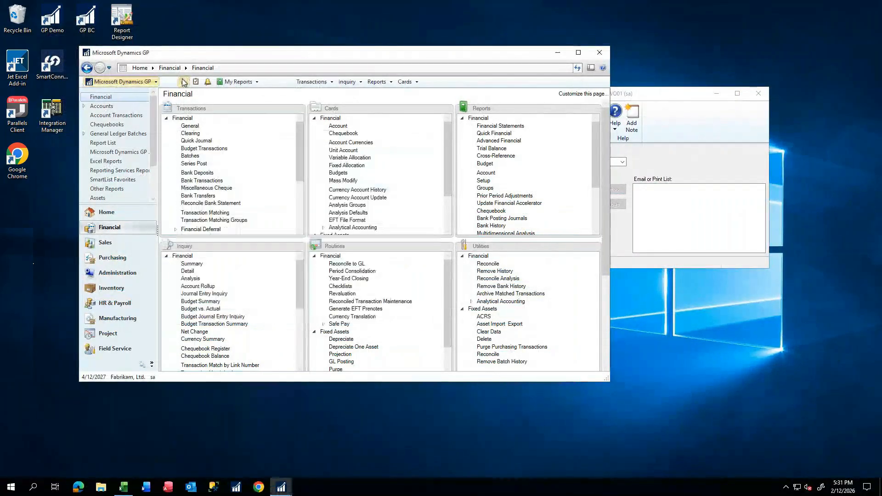
# Step: Switch to Dynamics GP, open the Financial Account Transactions list in SmartList and check its column display without changing it
pyautogui.click(183, 82)
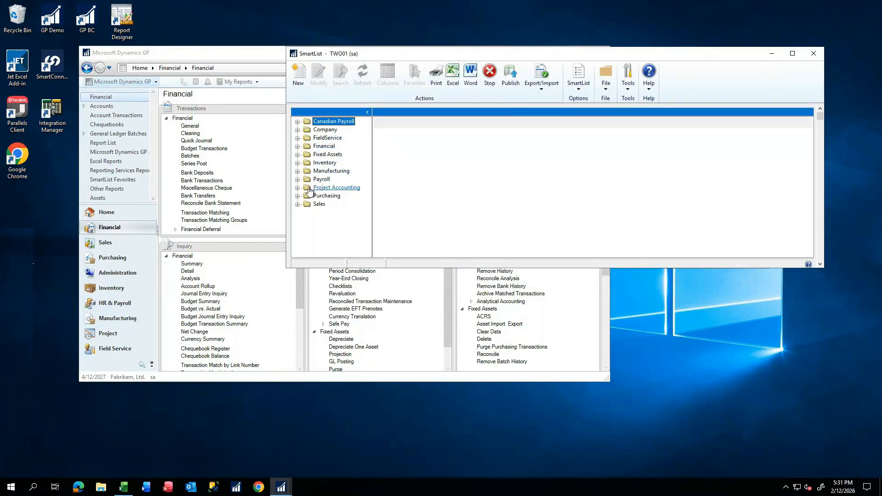
pyautogui.click(298, 146)
pyautogui.click(306, 154)
pyautogui.click(334, 130)
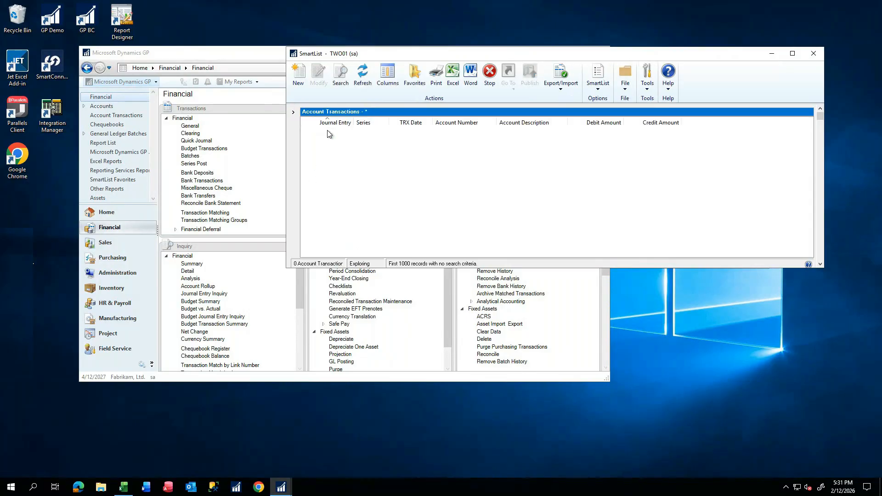
pyautogui.click(388, 78)
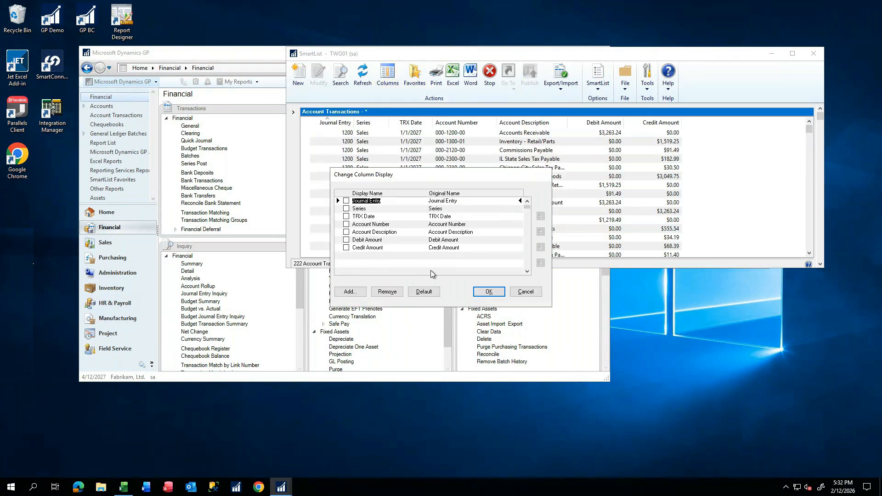
pyautogui.click(525, 292)
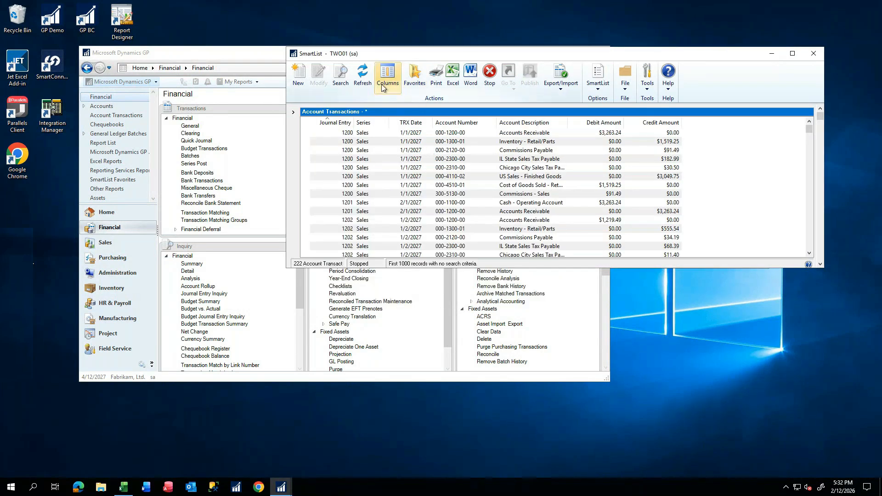
# Step: Search the SmartList for Account Number is equal to 000-1100-00 and export the matching account transactions to Excel
pyautogui.click(340, 77)
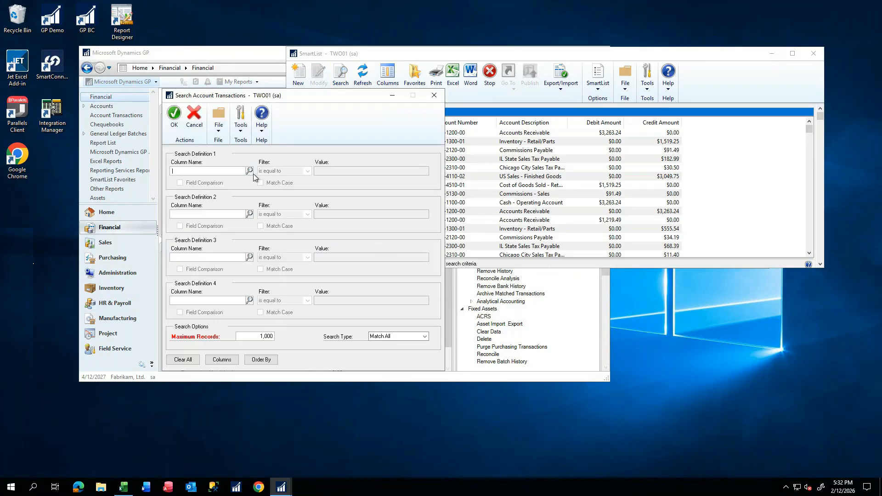
pyautogui.click(249, 170)
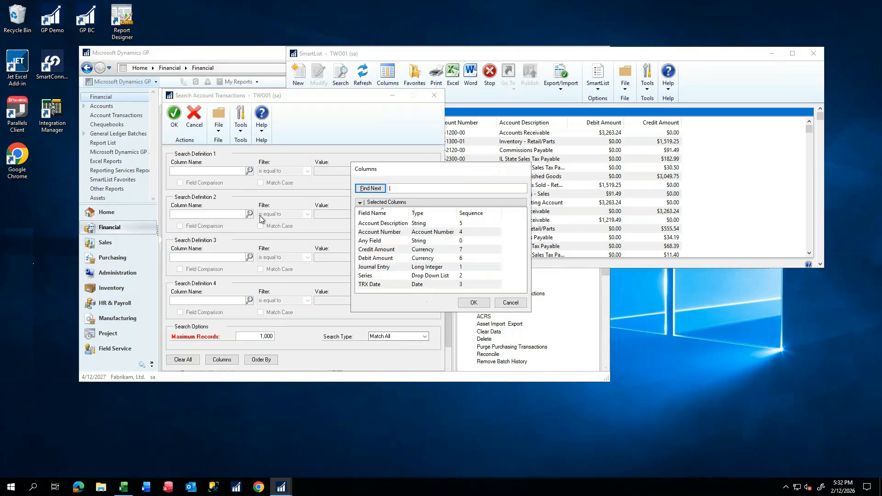
pyautogui.doubleClick(392, 233)
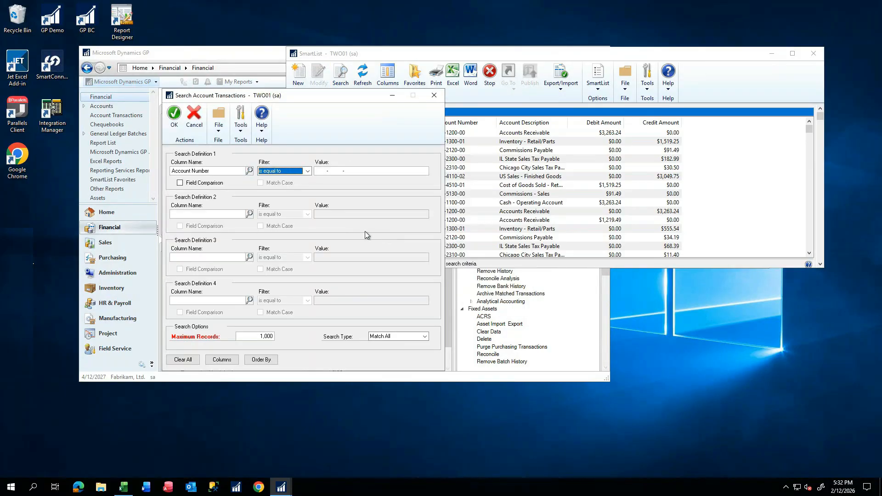
pyautogui.click(316, 171)
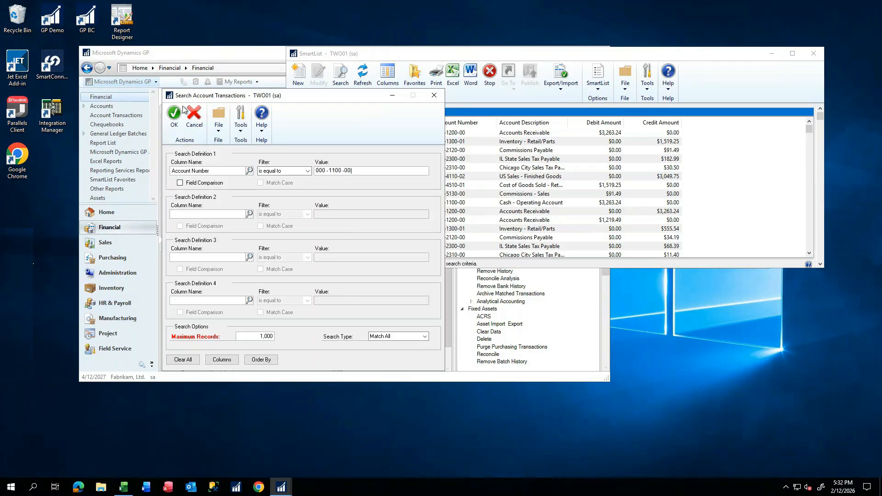
pyautogui.click(173, 117)
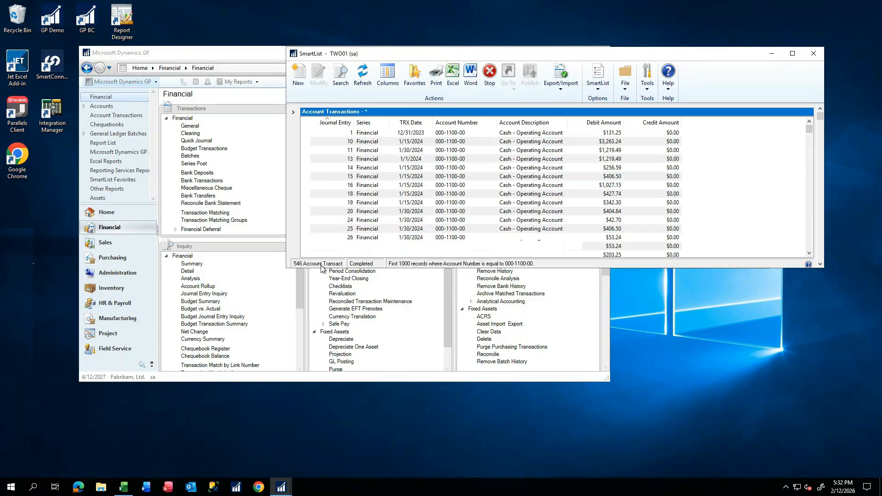
pyautogui.click(452, 73)
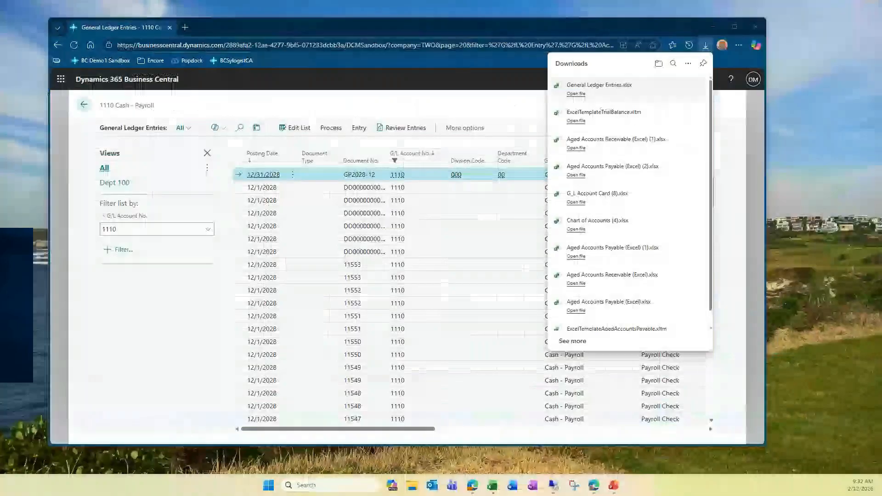
# Step: Switch to Business Central, view the general ledger entries for 1100 Cash - First Bank and return to the Chart of Accounts
pyautogui.click(84, 105)
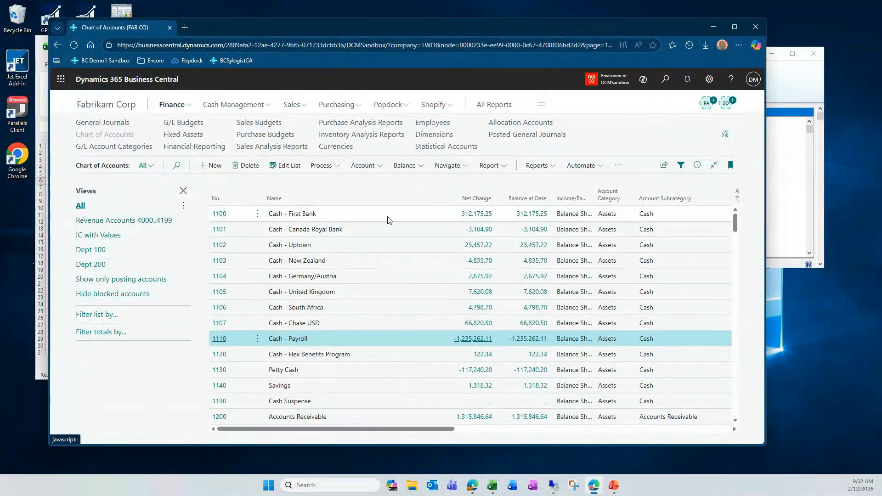
pyautogui.click(477, 214)
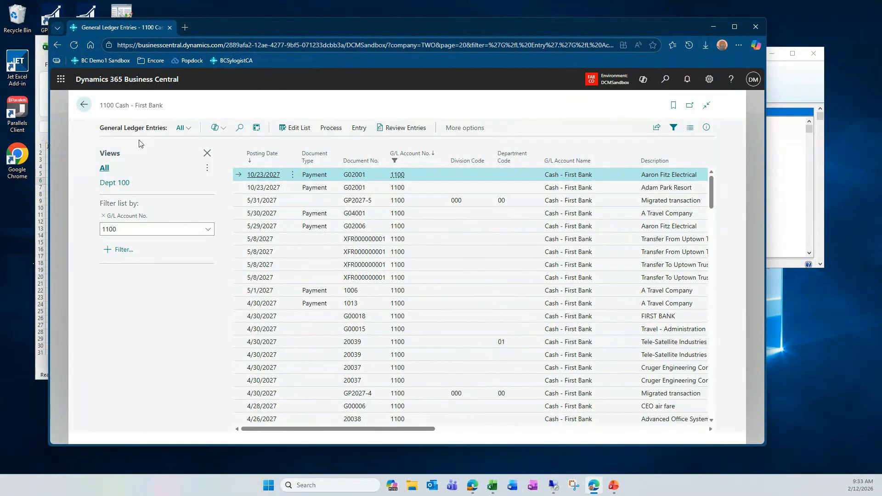
pyautogui.click(83, 105)
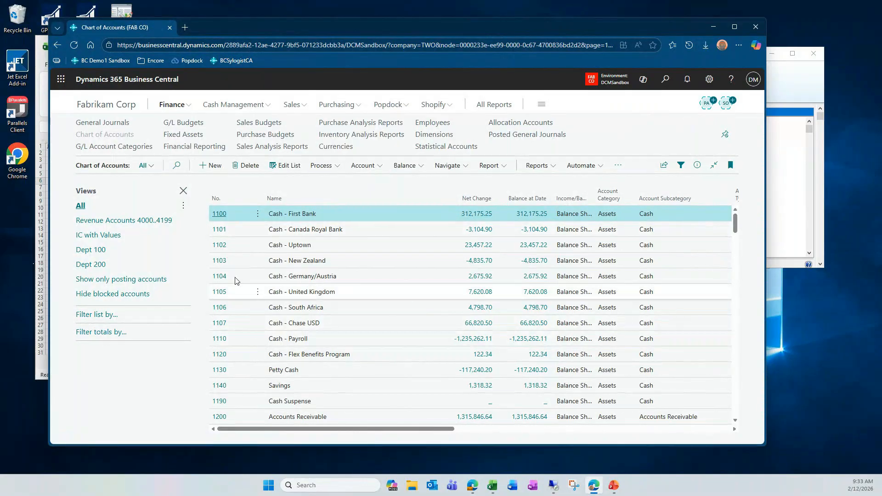
# Step: Open the account card for 1100 Cash - First Bank and switch Direct Posting off and on again
pyautogui.click(219, 214)
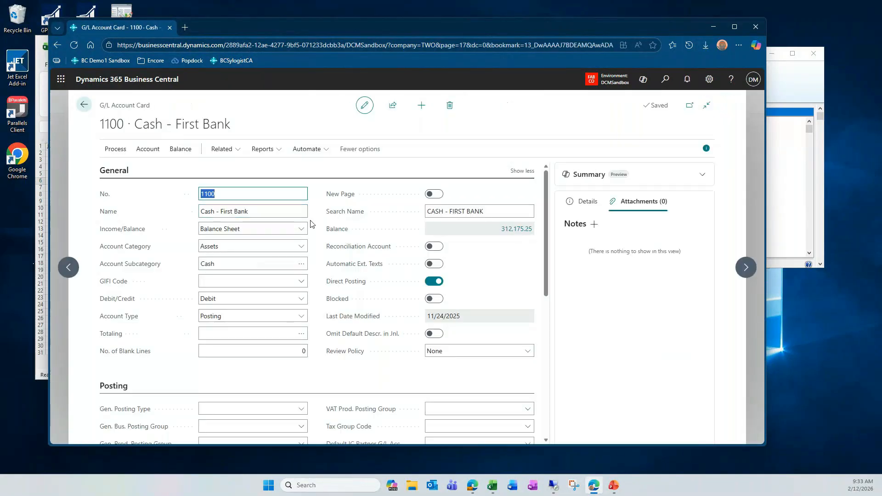
pyautogui.click(428, 282)
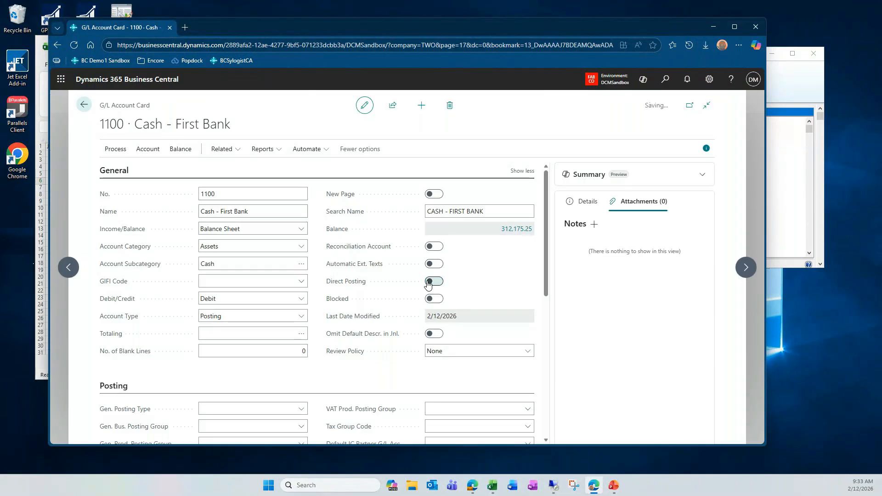
pyautogui.click(437, 282)
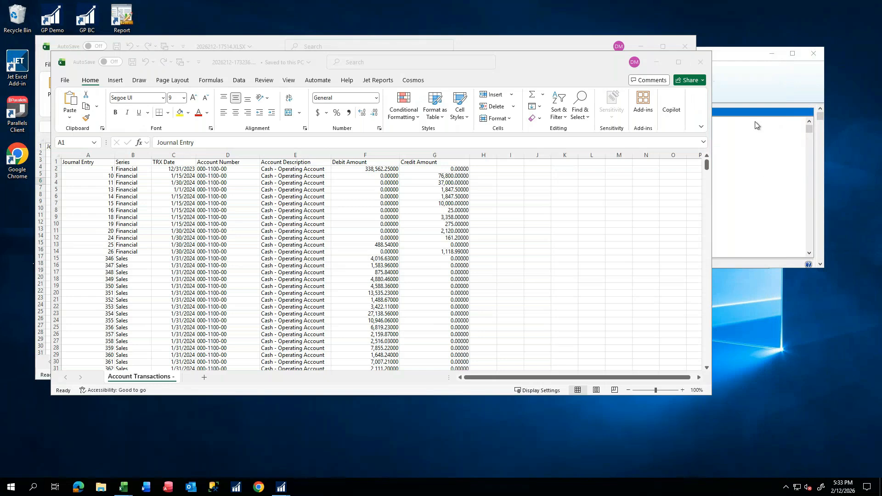
# Step: Switch to Dynamics GP, minimize both exported account transaction workbooks and close the SmartList window
pyautogui.click(765, 182)
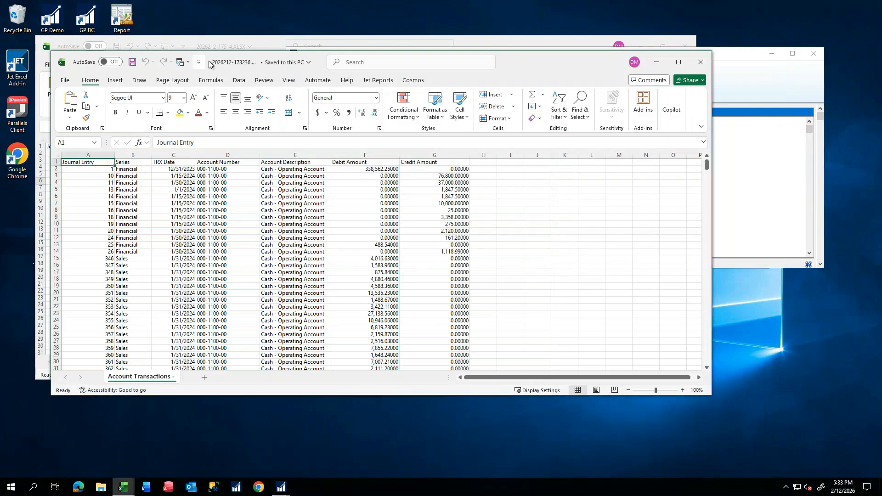
pyautogui.click(656, 62)
pyautogui.click(644, 48)
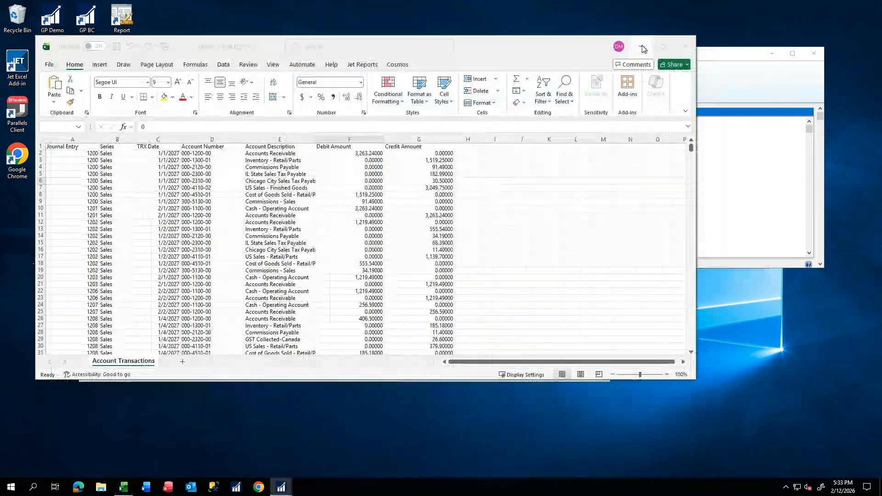
pyautogui.click(813, 53)
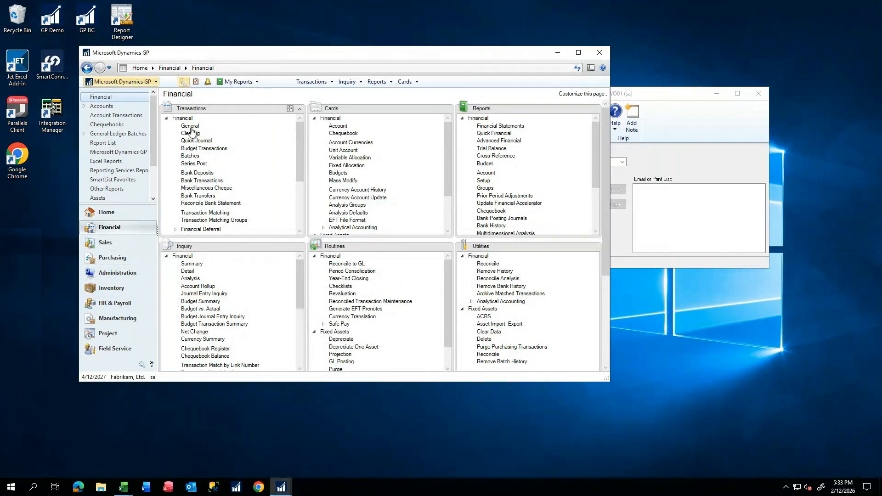
# Step: Open the maintenance record for account 000-1100-00 in Dynamics GP and examine its Allow Account Entry setting
pyautogui.click(339, 125)
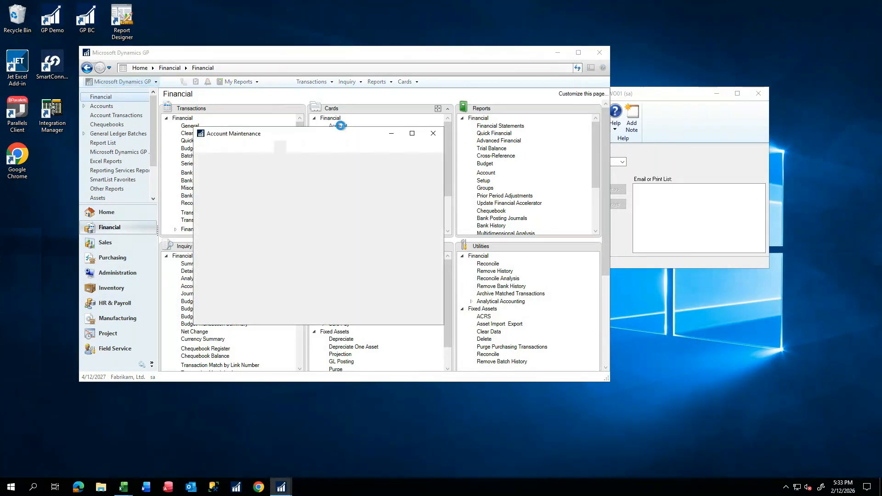
pyautogui.click(327, 193)
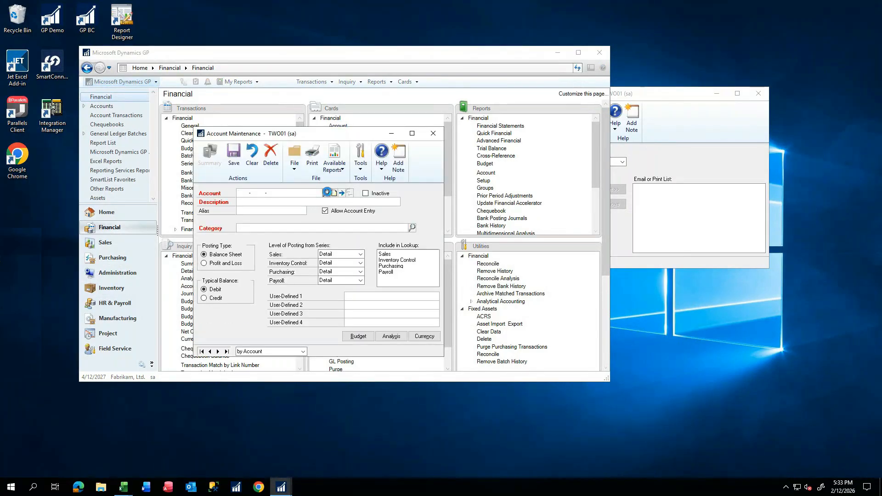
pyautogui.doubleClick(221, 228)
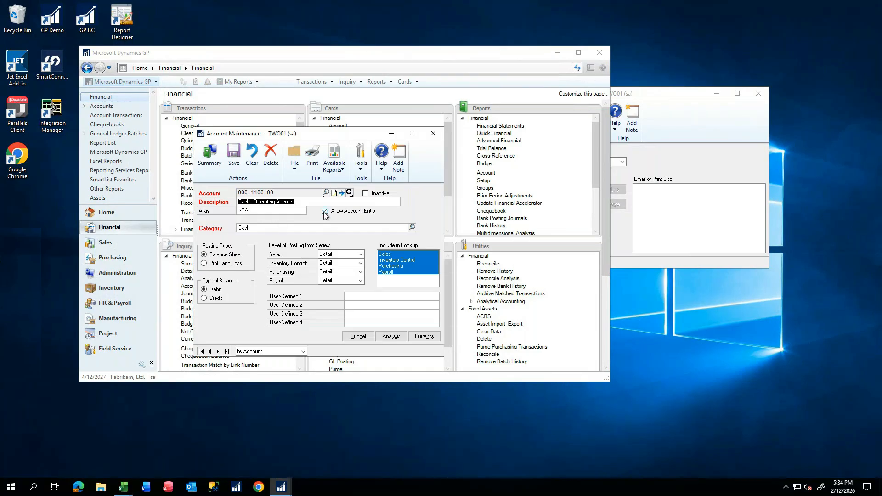
pyautogui.click(325, 211)
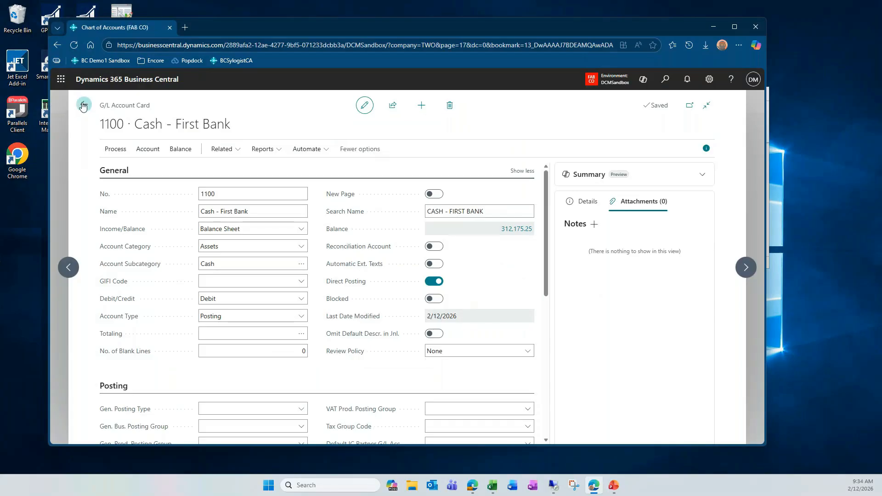
# Step: Switch to Business Central, leave the account card, open the overview of all reports and look through the Finance Payables reports
pyautogui.click(84, 106)
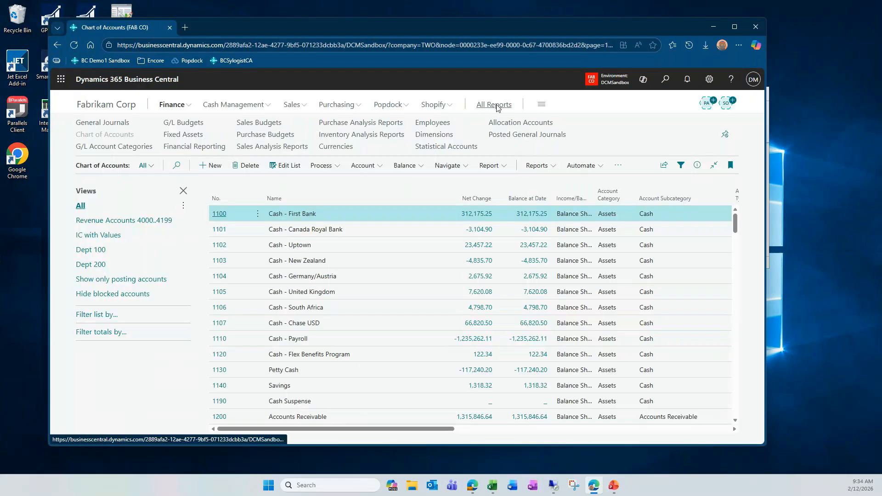
pyautogui.click(496, 106)
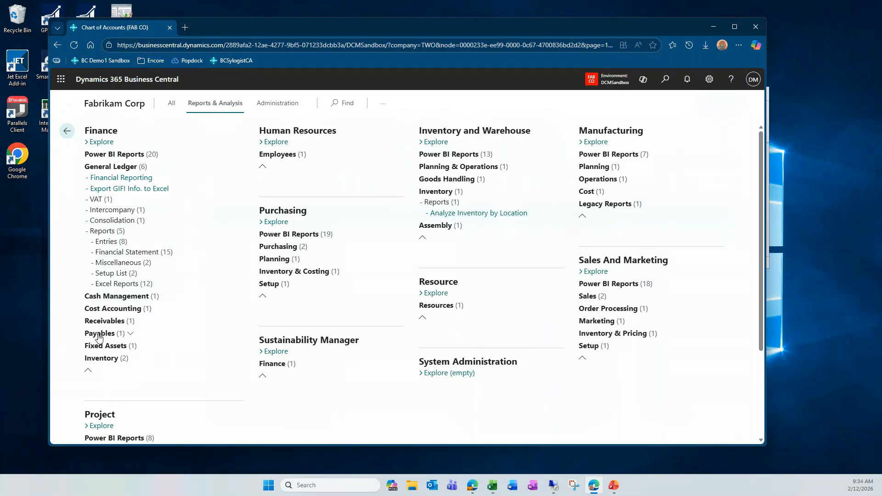
pyautogui.click(131, 334)
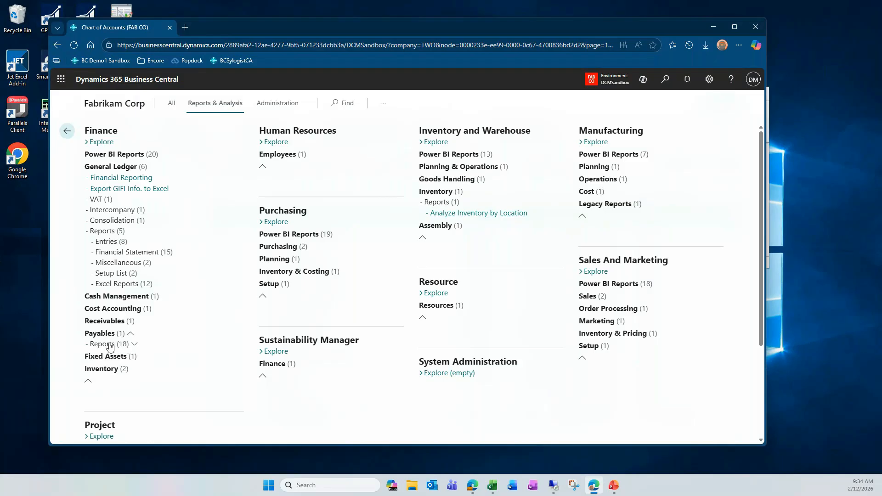
pyautogui.click(110, 346)
pyautogui.scroll(-3, 174, 363)
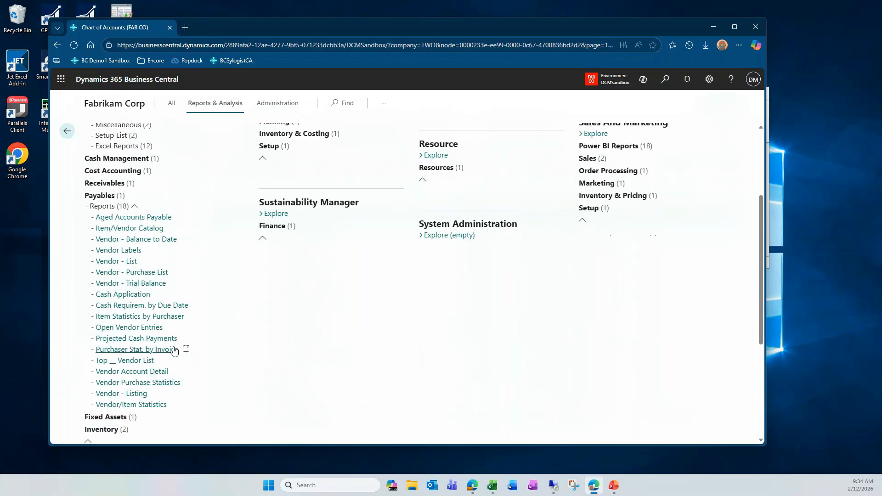
pyautogui.scroll(-1, 171, 294)
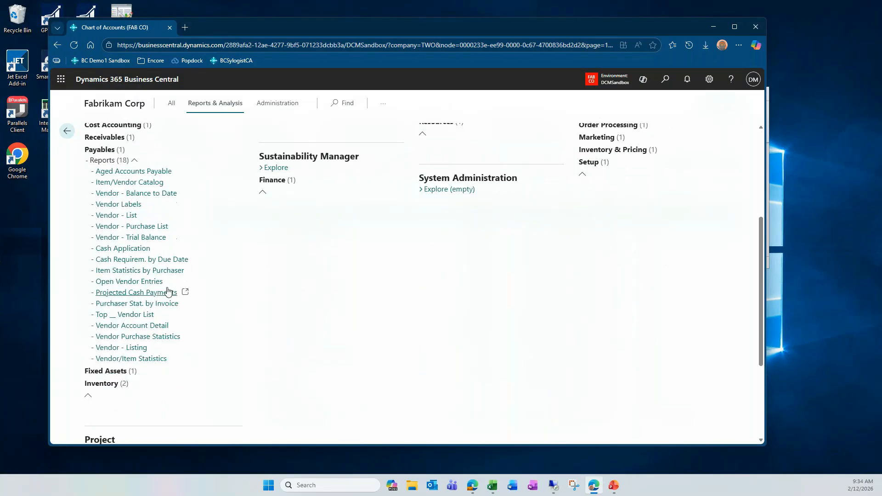
# Step: Expand the General Ledger Excel Reports in the Finance report overview and look through them
pyautogui.scroll(4, 168, 291)
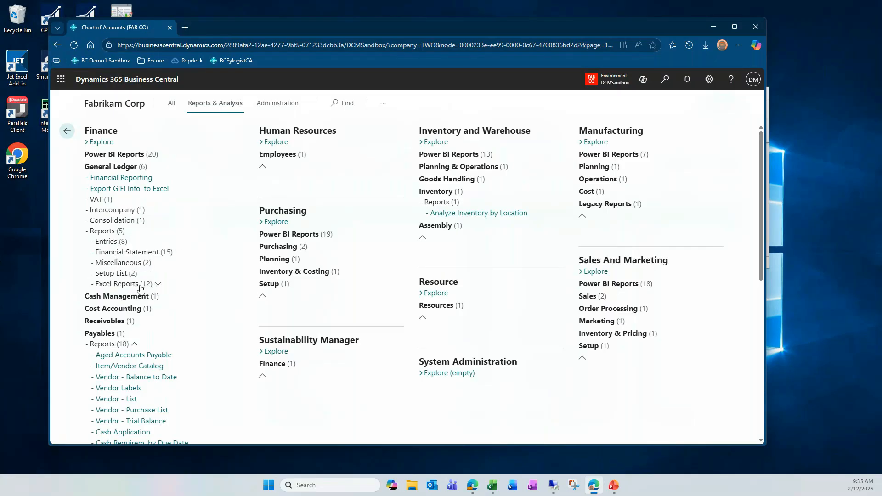
pyautogui.click(158, 284)
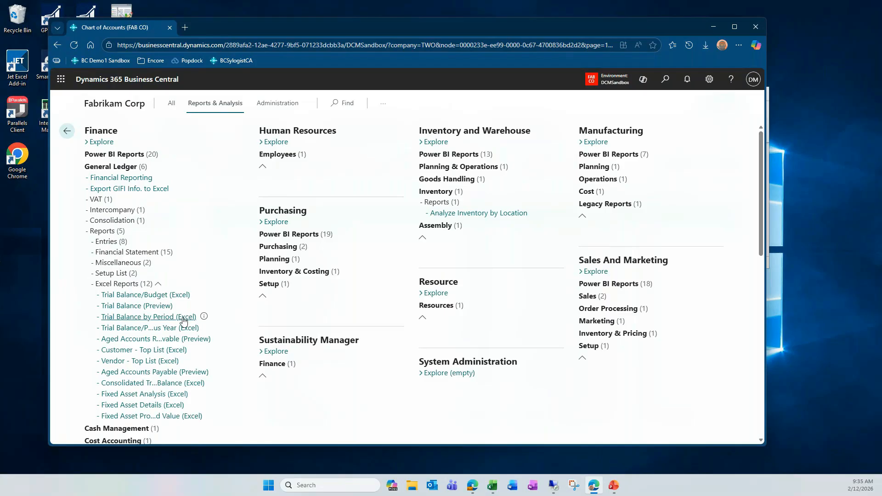
pyautogui.scroll(-2, 182, 322)
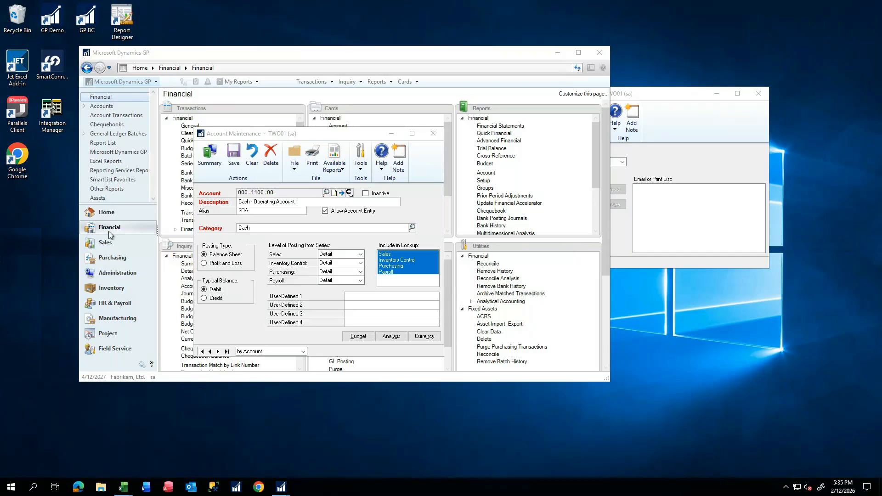
# Step: Switch to Dynamics GP and open the Excel Reports list for the Sales series
pyautogui.click(106, 259)
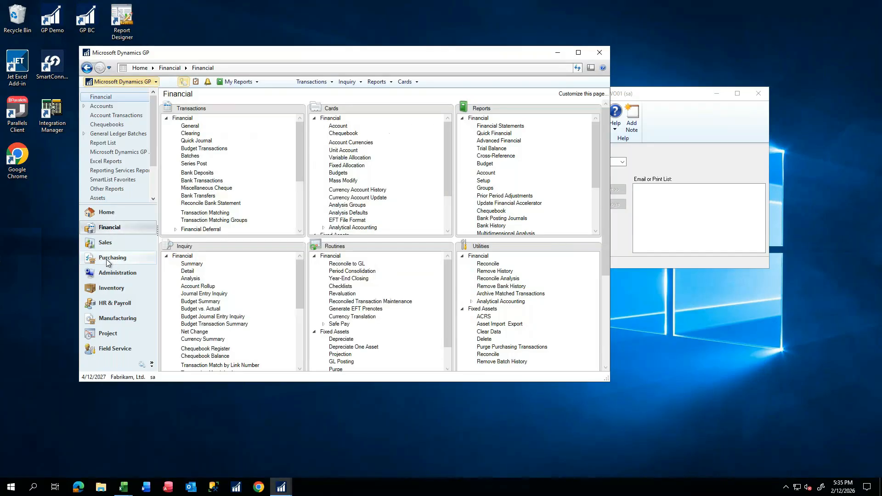
pyautogui.click(105, 242)
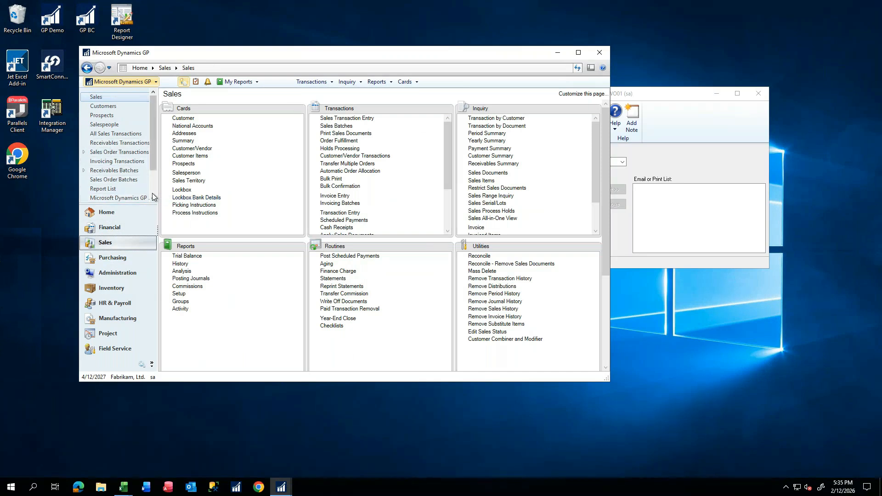
pyautogui.scroll(-2, 110, 170)
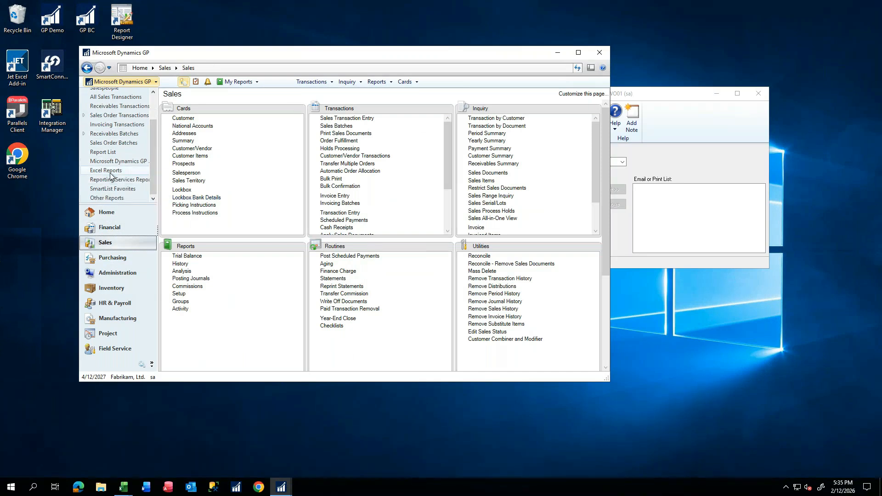
pyautogui.click(106, 170)
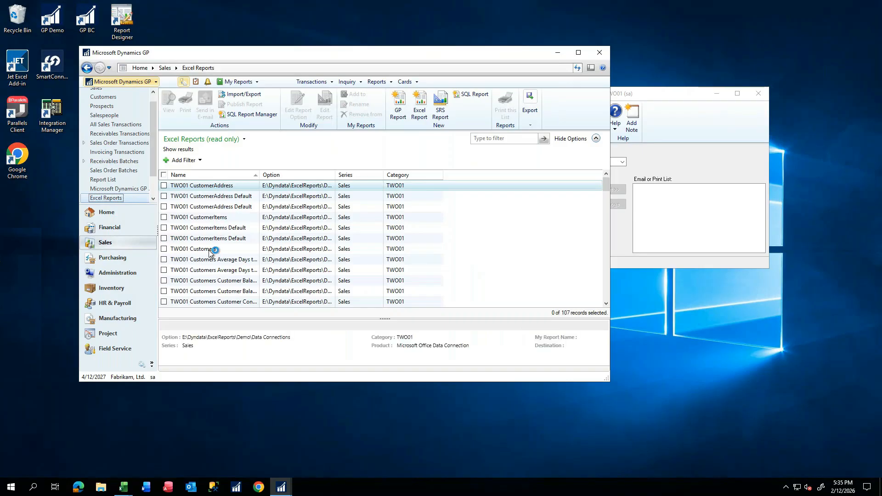
# Step: Look through the Sales Excel Reports list and widen the Option column to show the full report and data connection paths
pyautogui.scroll(-3, 229, 253)
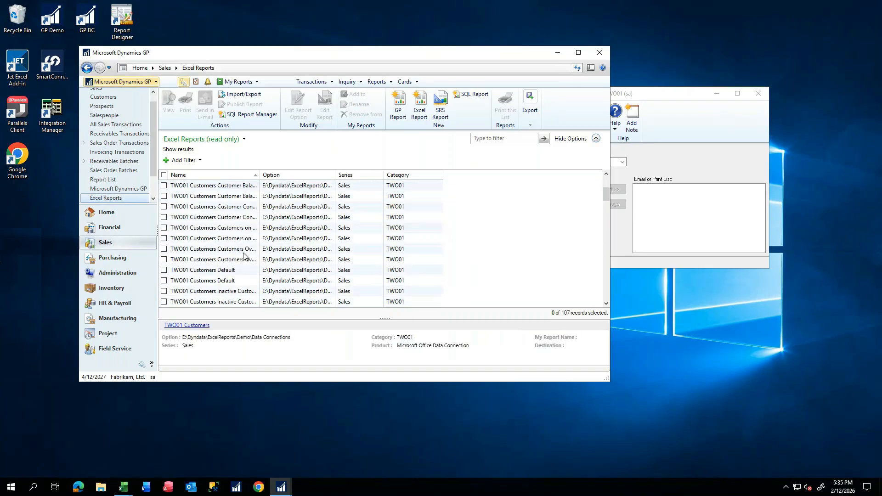
pyautogui.scroll(1, 242, 266)
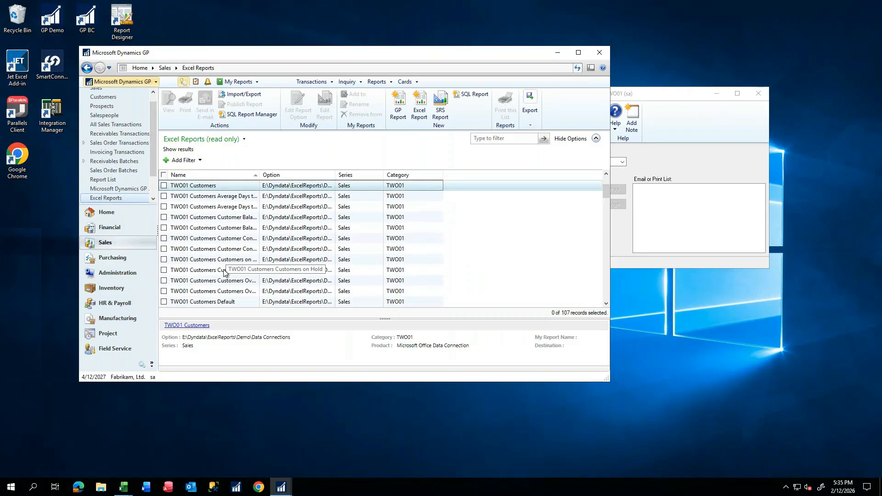
pyautogui.scroll(-1, 225, 272)
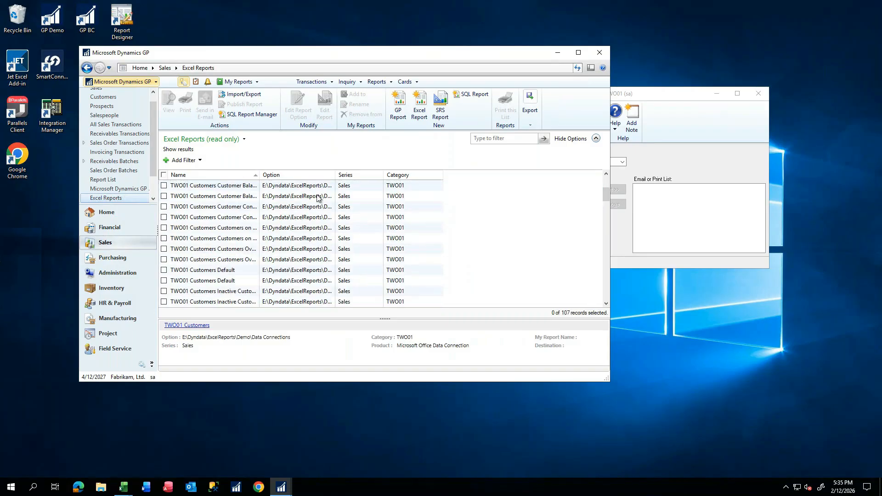
pyautogui.moveTo(335, 177); pyautogui.dragTo(425, 177)
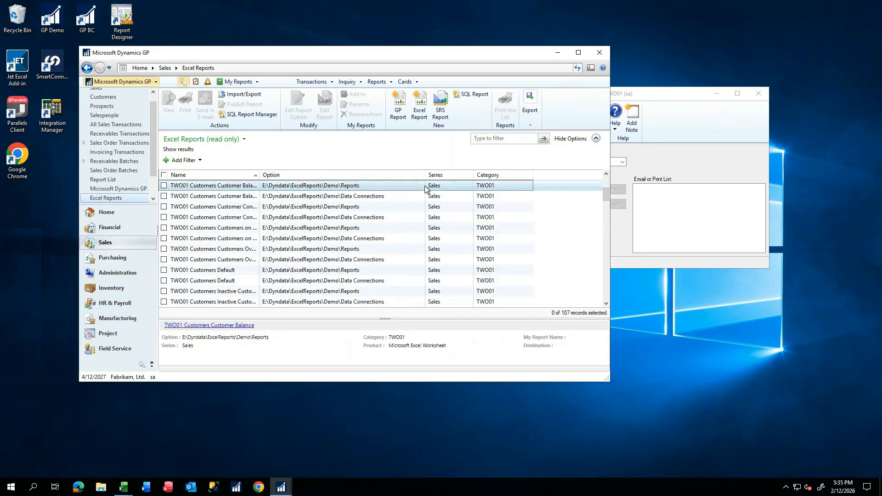
# Step: Open the TWO01 Customers Default report from the Reports folder in Excel and enable its external data connections
pyautogui.click(207, 271)
pyautogui.doubleClick(206, 272)
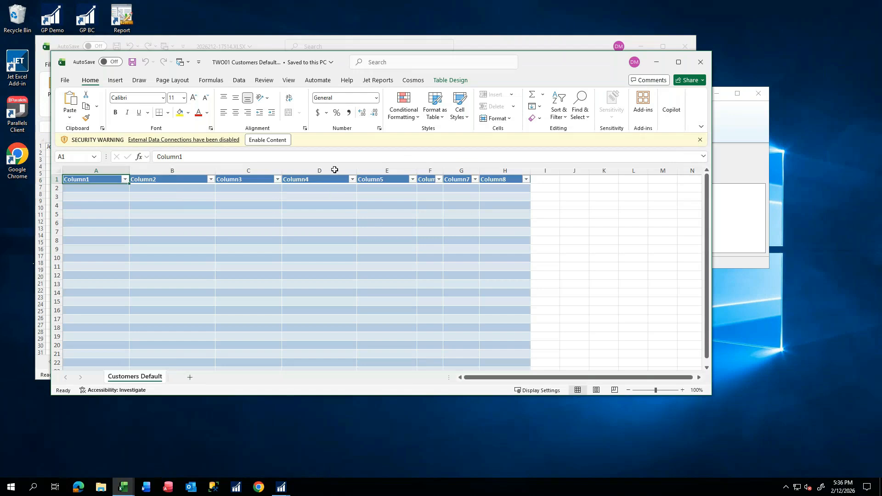
pyautogui.click(269, 141)
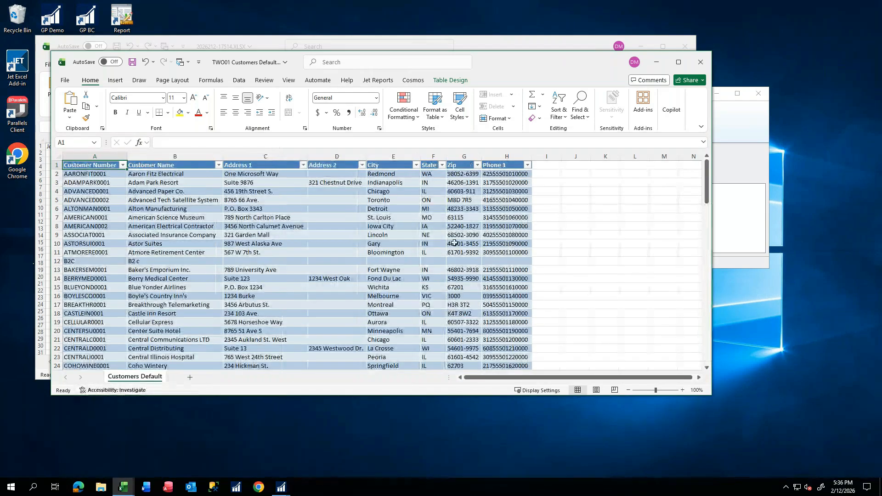
pyautogui.click(277, 227)
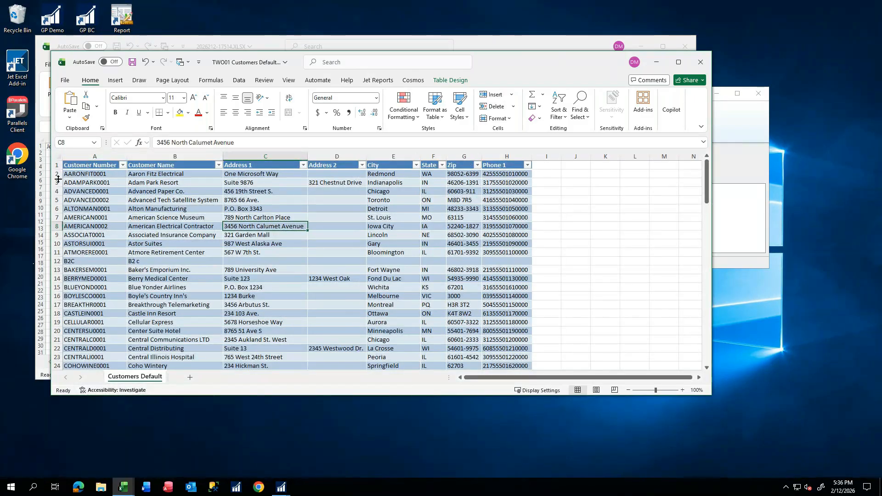
# Step: Delete rows 3 to 15 of the customer table and refresh the worksheet's external data
pyautogui.moveTo(57, 183); pyautogui.dragTo(56, 287)
pyautogui.rightClick(198, 214)
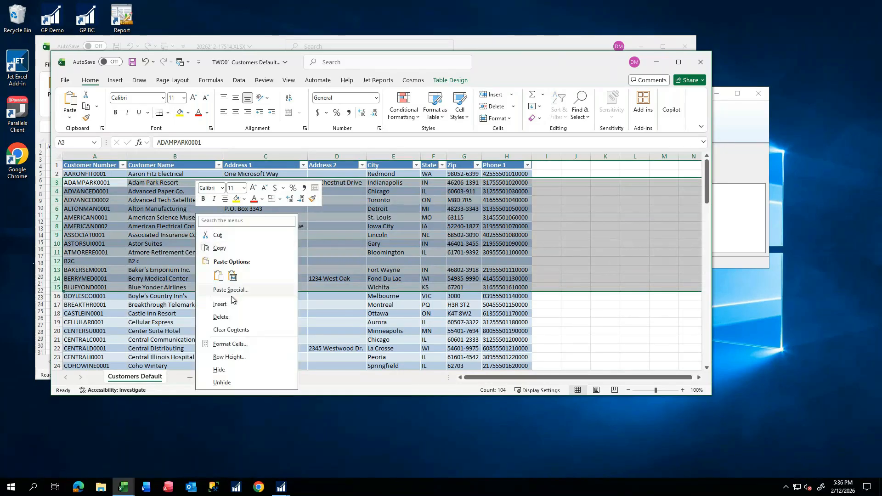
pyautogui.click(227, 317)
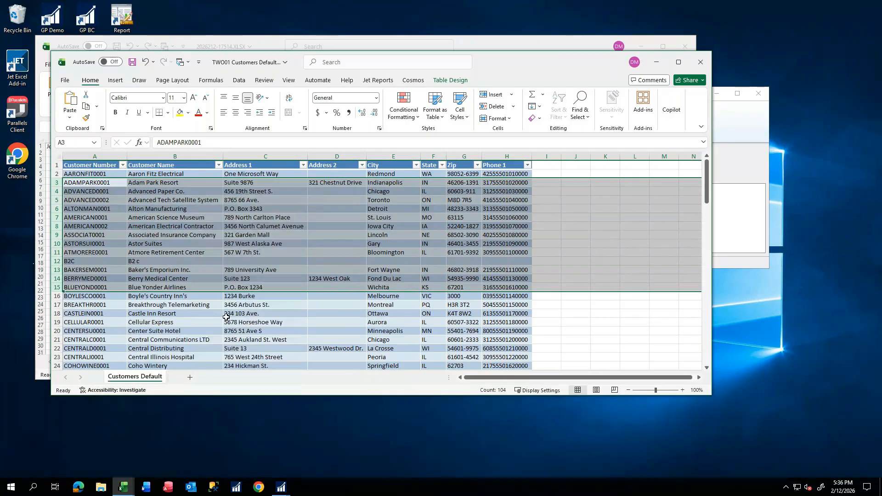
pyautogui.click(238, 80)
pyautogui.click(224, 101)
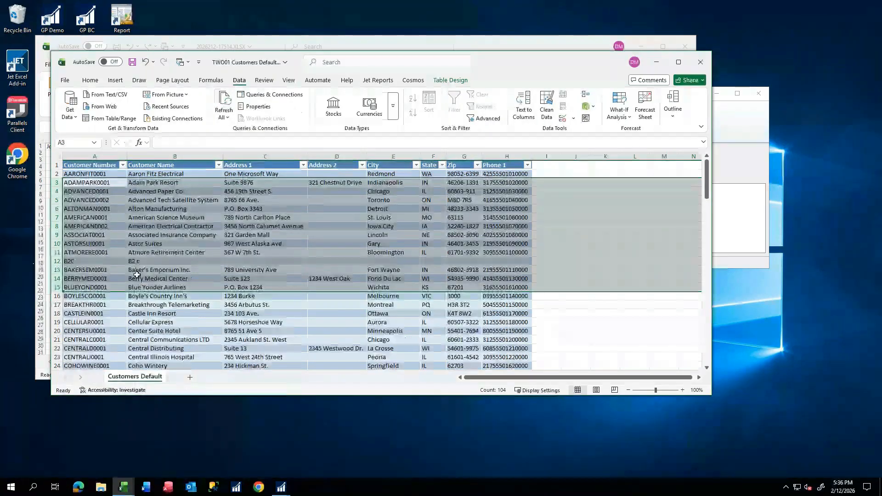